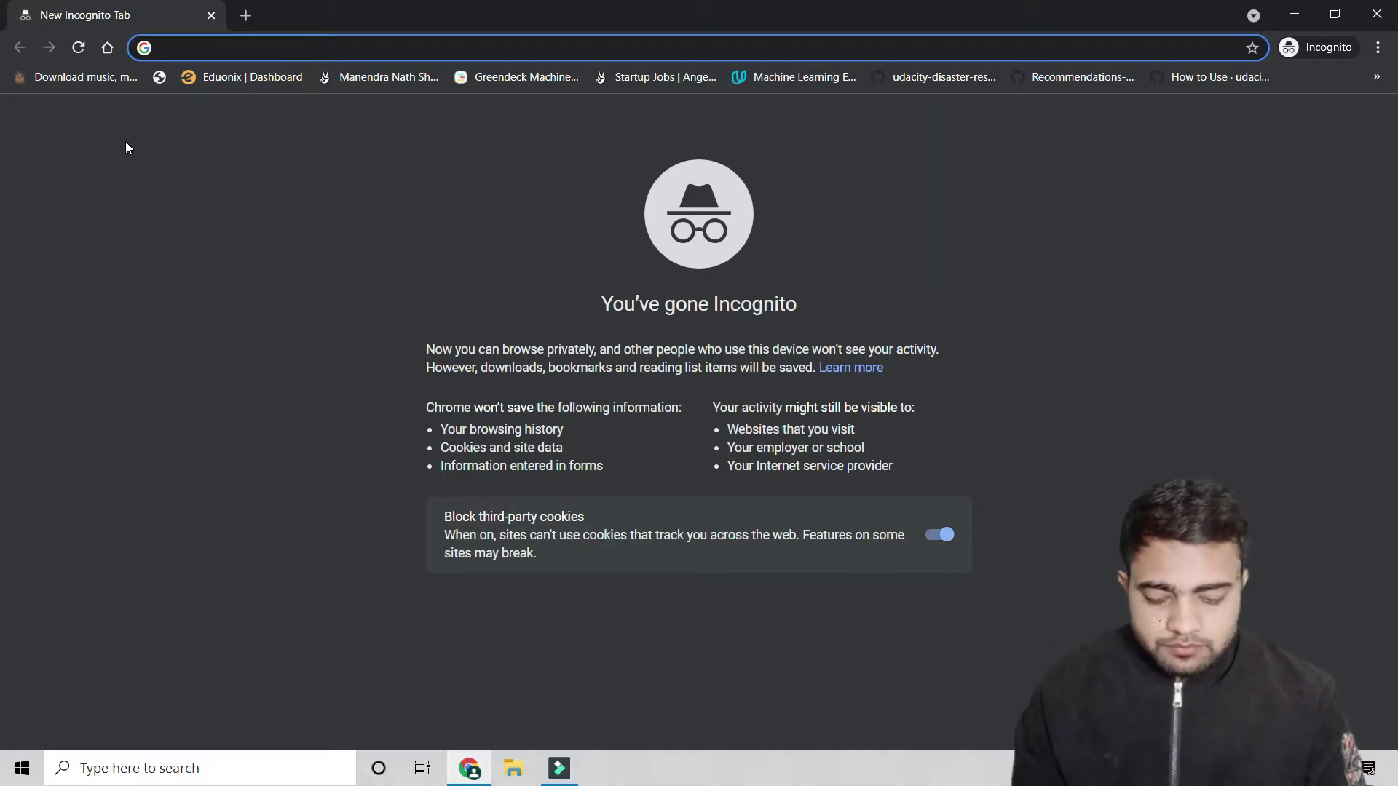
- Search Google for "TU CDcC" and open the Curriculum Development Center, Tribhuvan University website from the results
{"action": "type", "text": "T"}
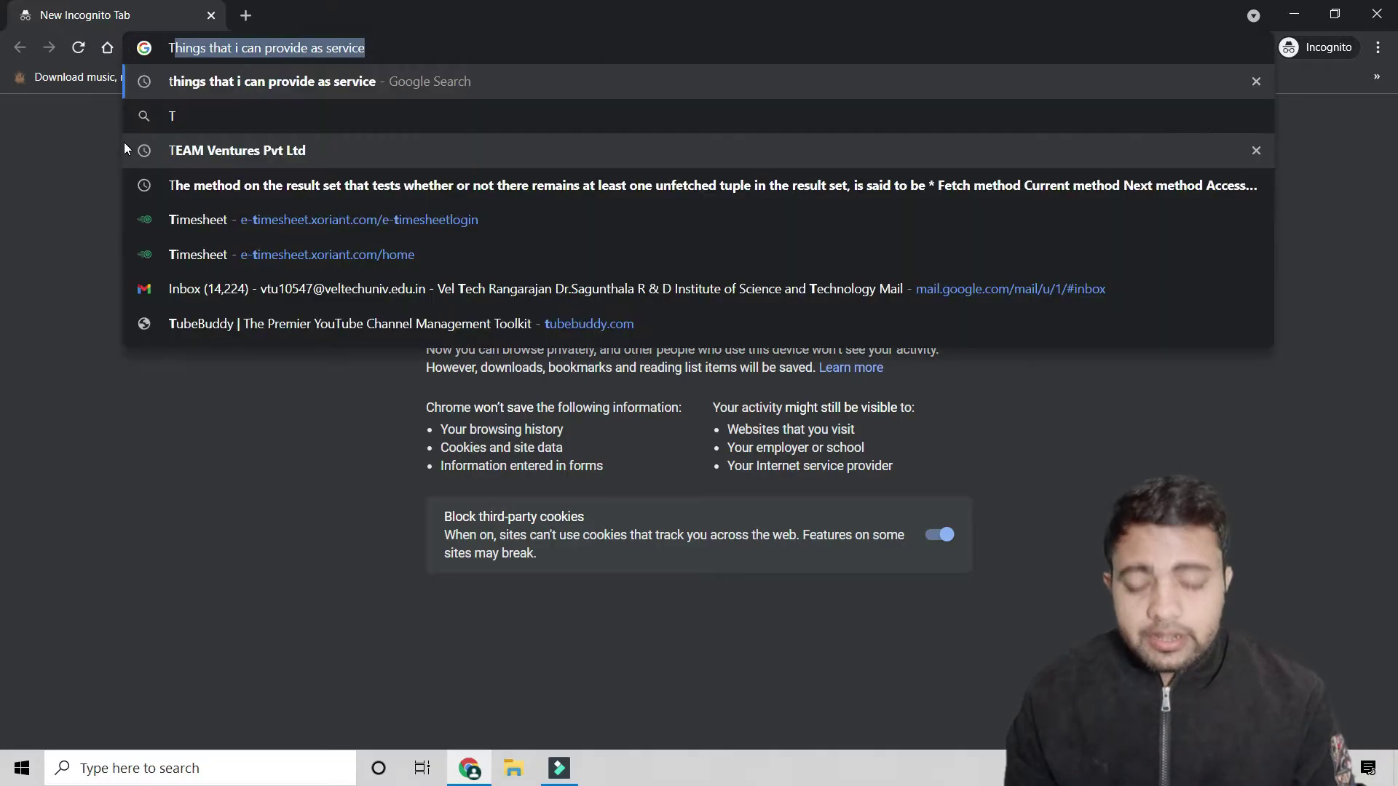
{"action": "type", "text": "U C"}
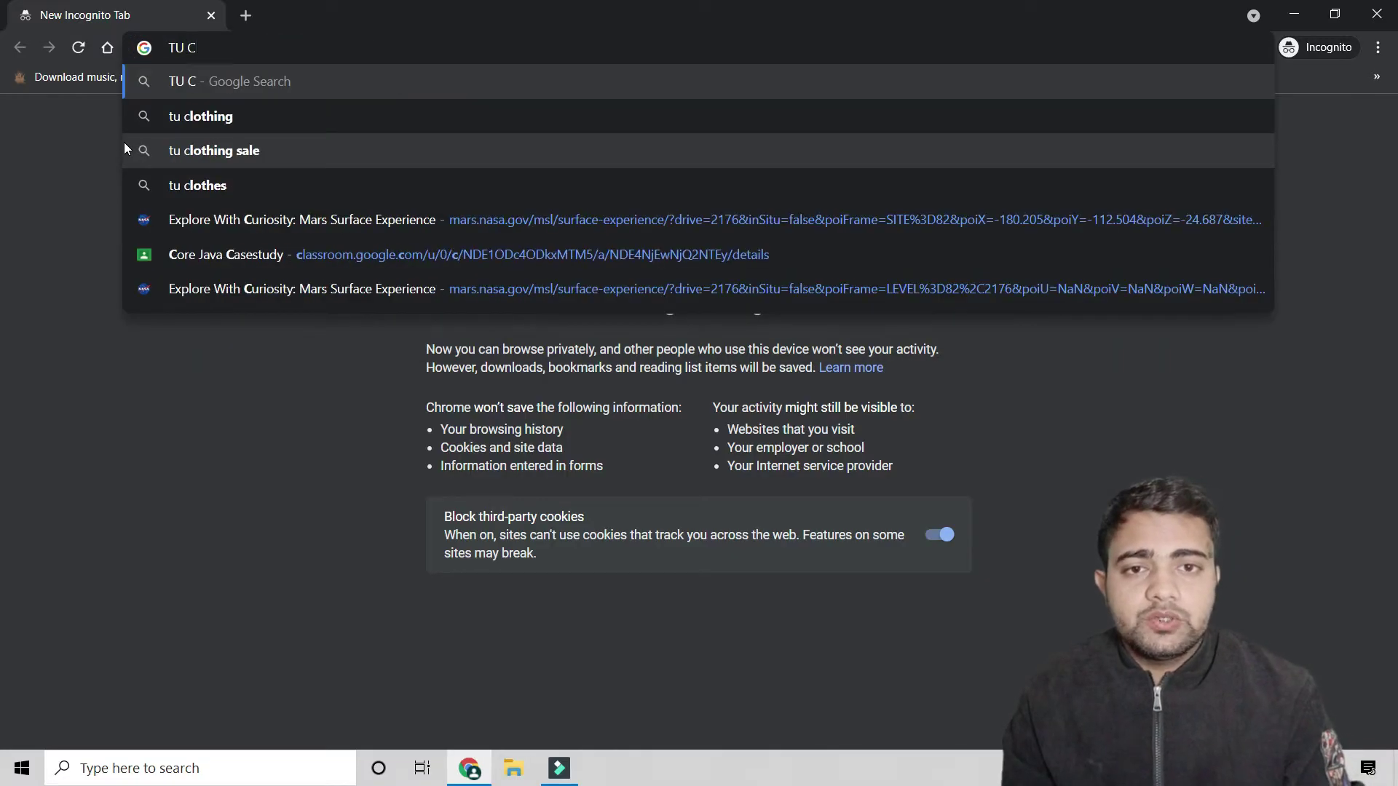
{"action": "type", "text": "Dc"}
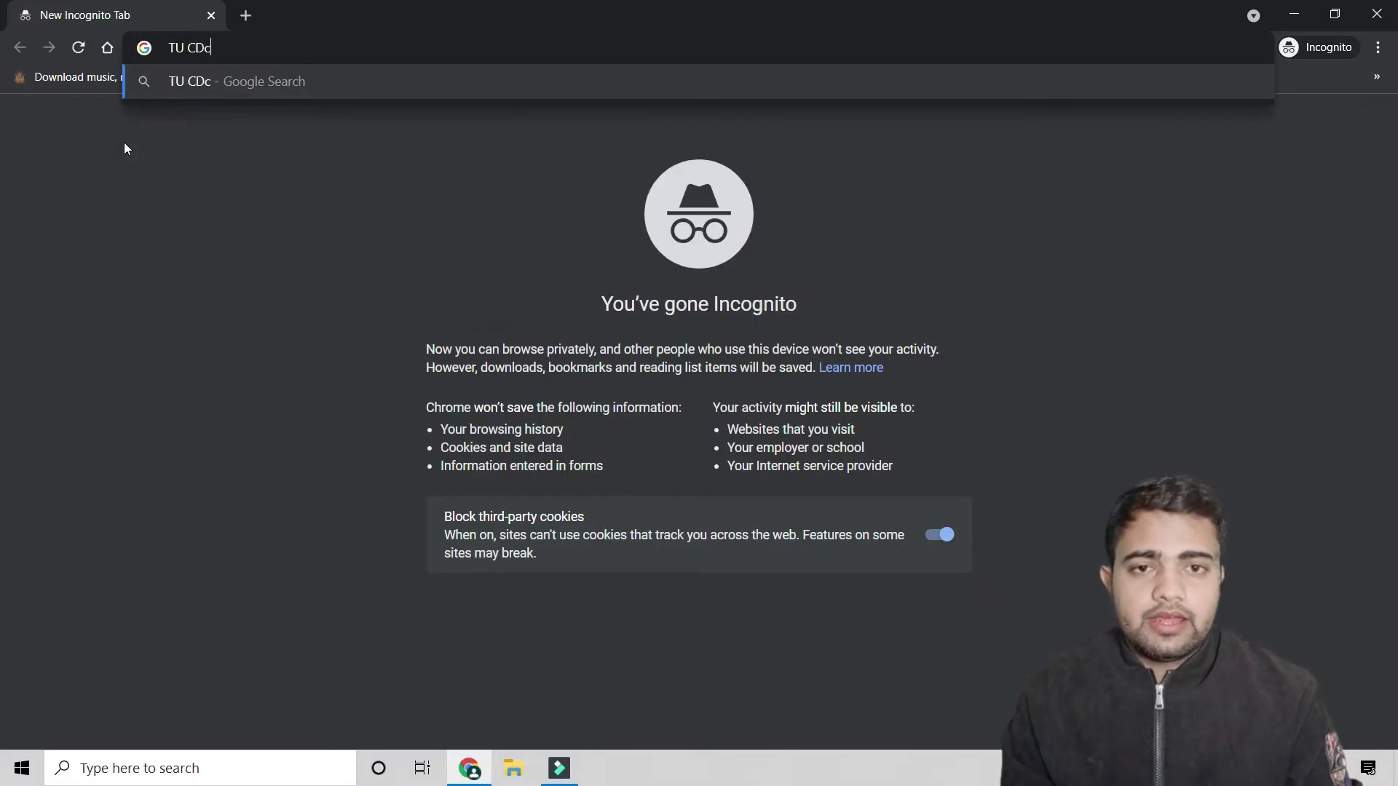
{"action": "type", "text": "C"}
{"action": "key", "text": "Return"}
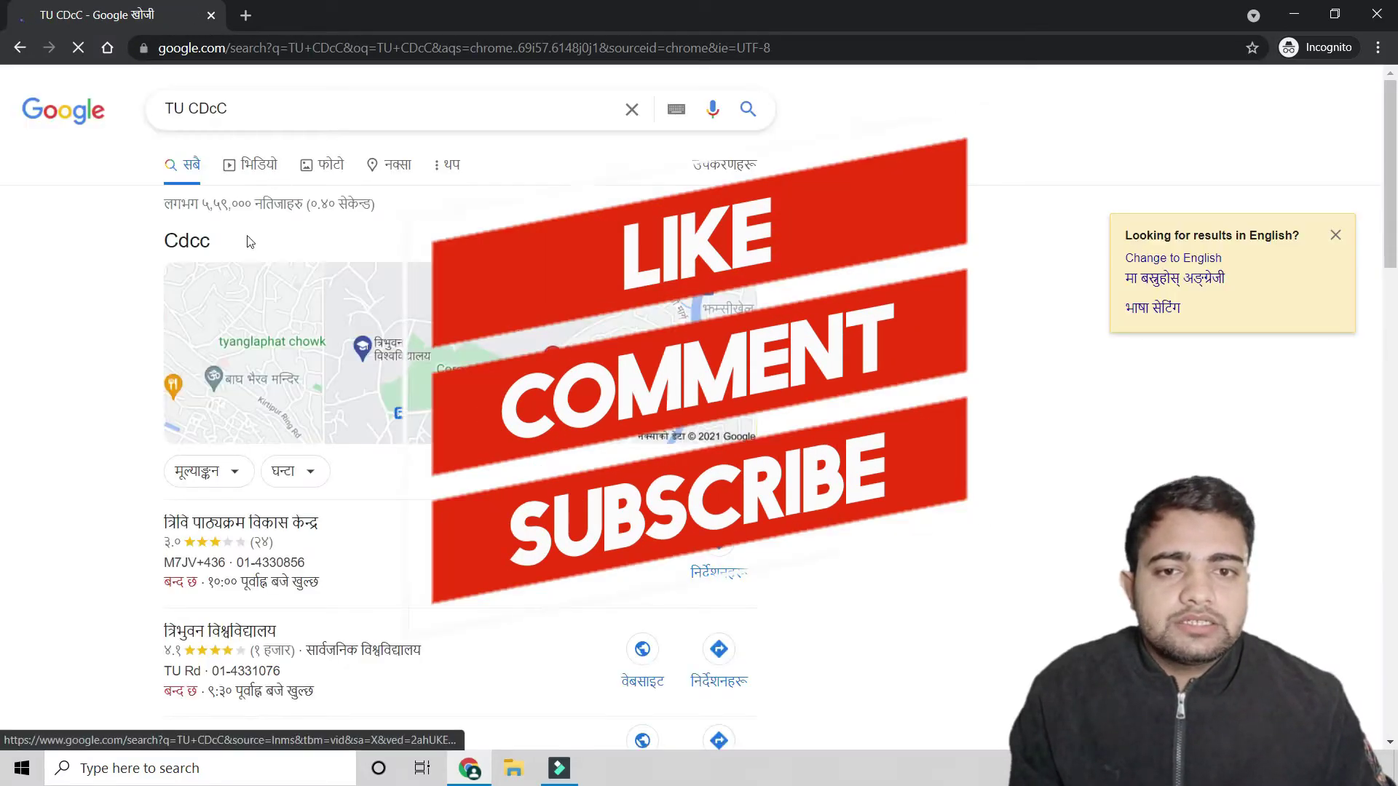
{"action": "scroll", "coordinate": [134, 241], "scroll_direction": "down", "scroll_amount": 7}
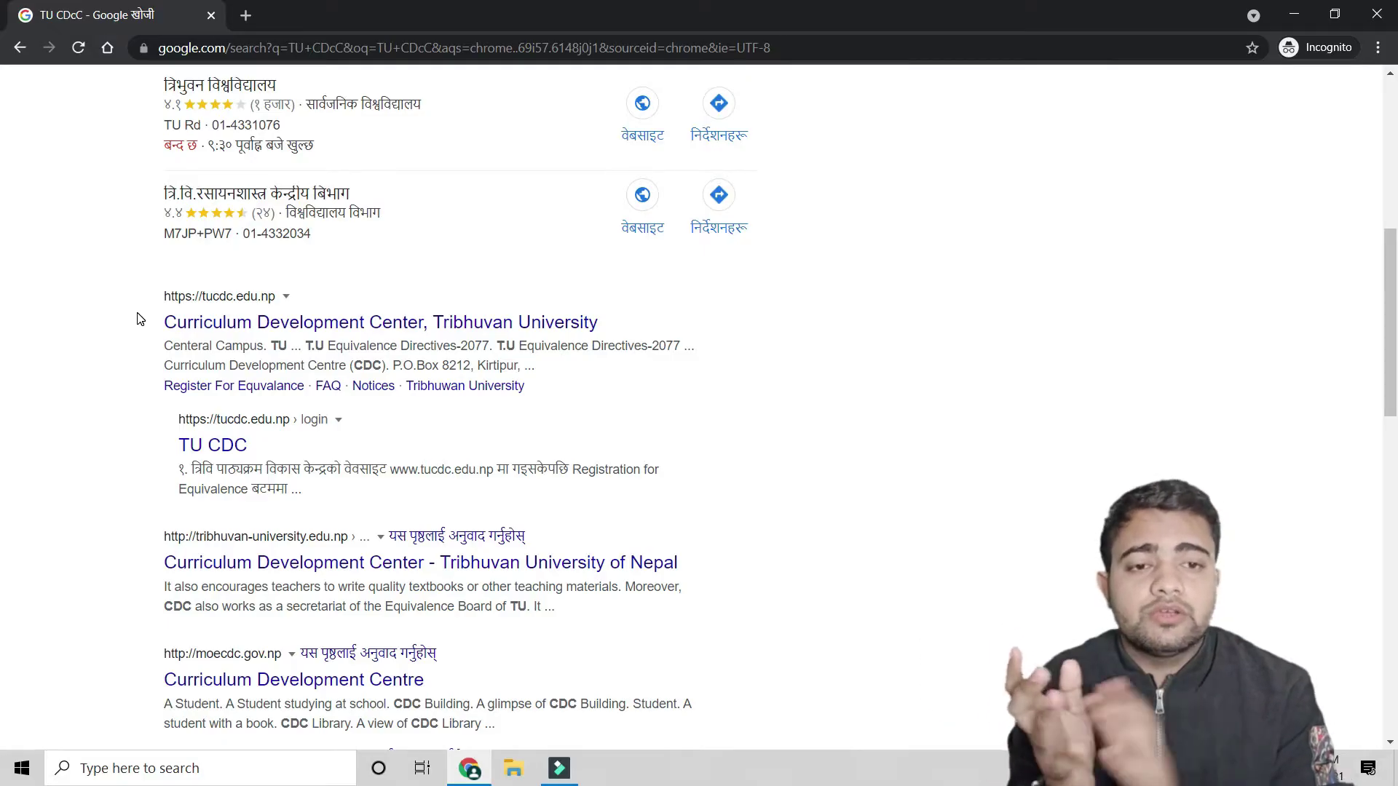
{"action": "left_click", "coordinate": [306, 325]}
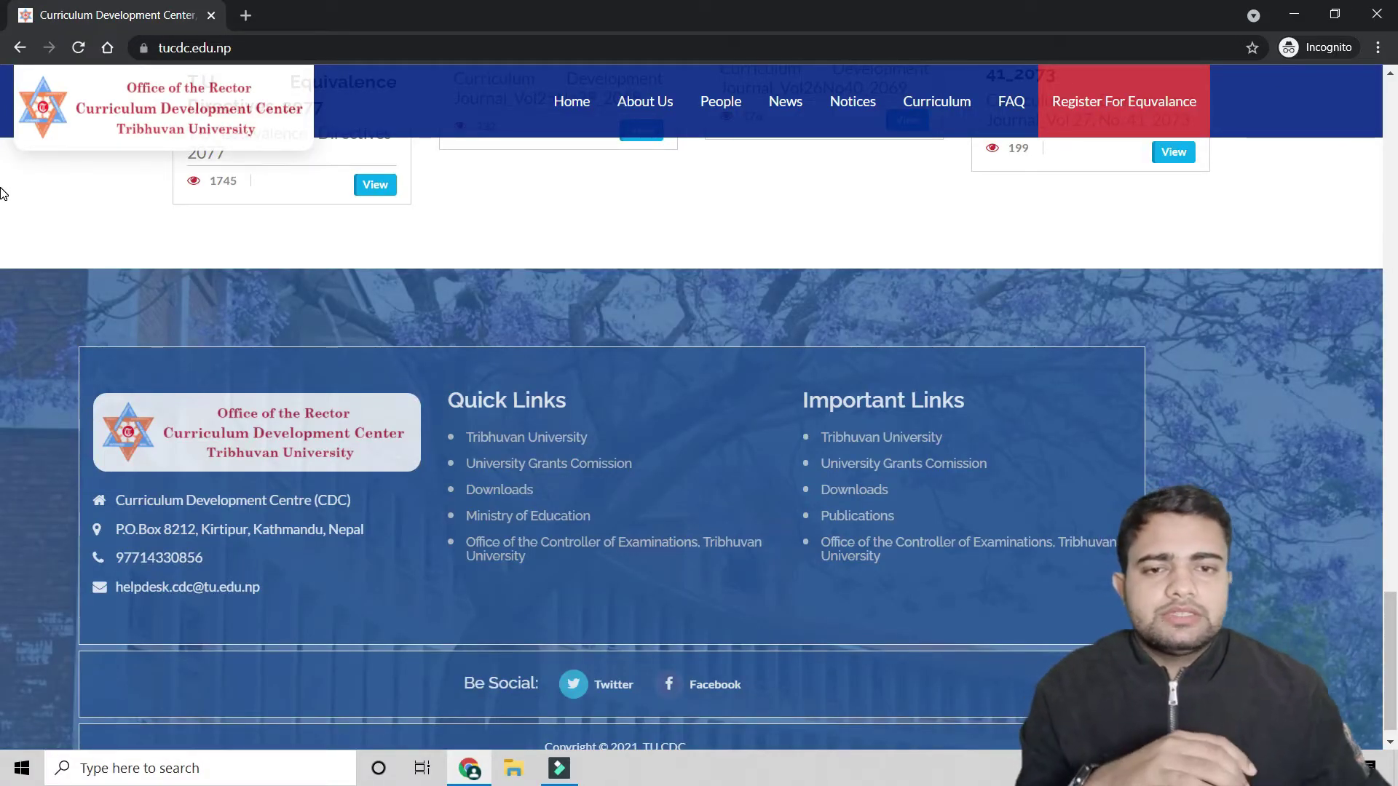
- Open the Register For Equvalance page from the Curriculum Development Center homepage
{"action": "scroll", "coordinate": [179, 96], "scroll_direction": "up", "scroll_amount": 3}
{"action": "scroll", "coordinate": [97, 181], "scroll_direction": "up", "scroll_amount": 15}
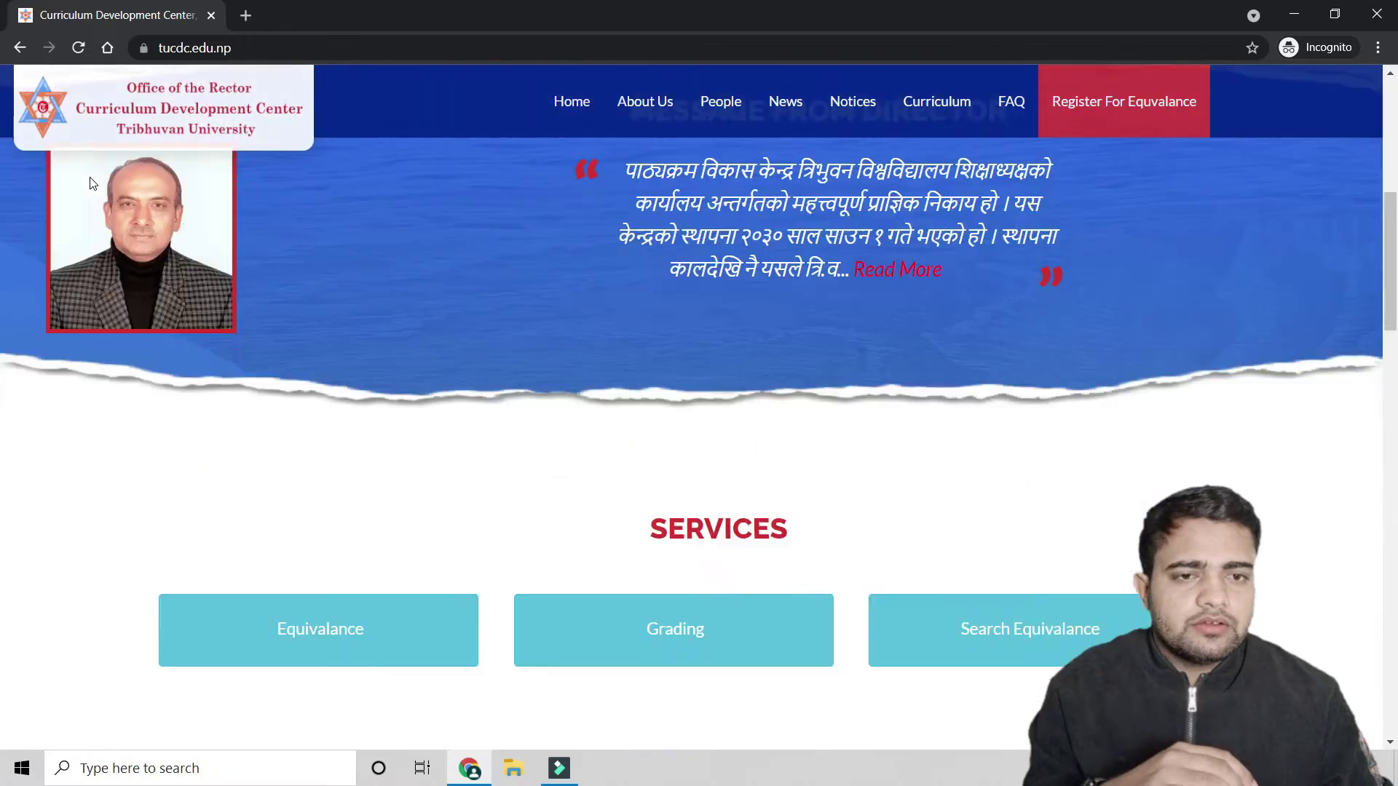
{"action": "scroll", "coordinate": [415, 263], "scroll_direction": "up", "scroll_amount": 1}
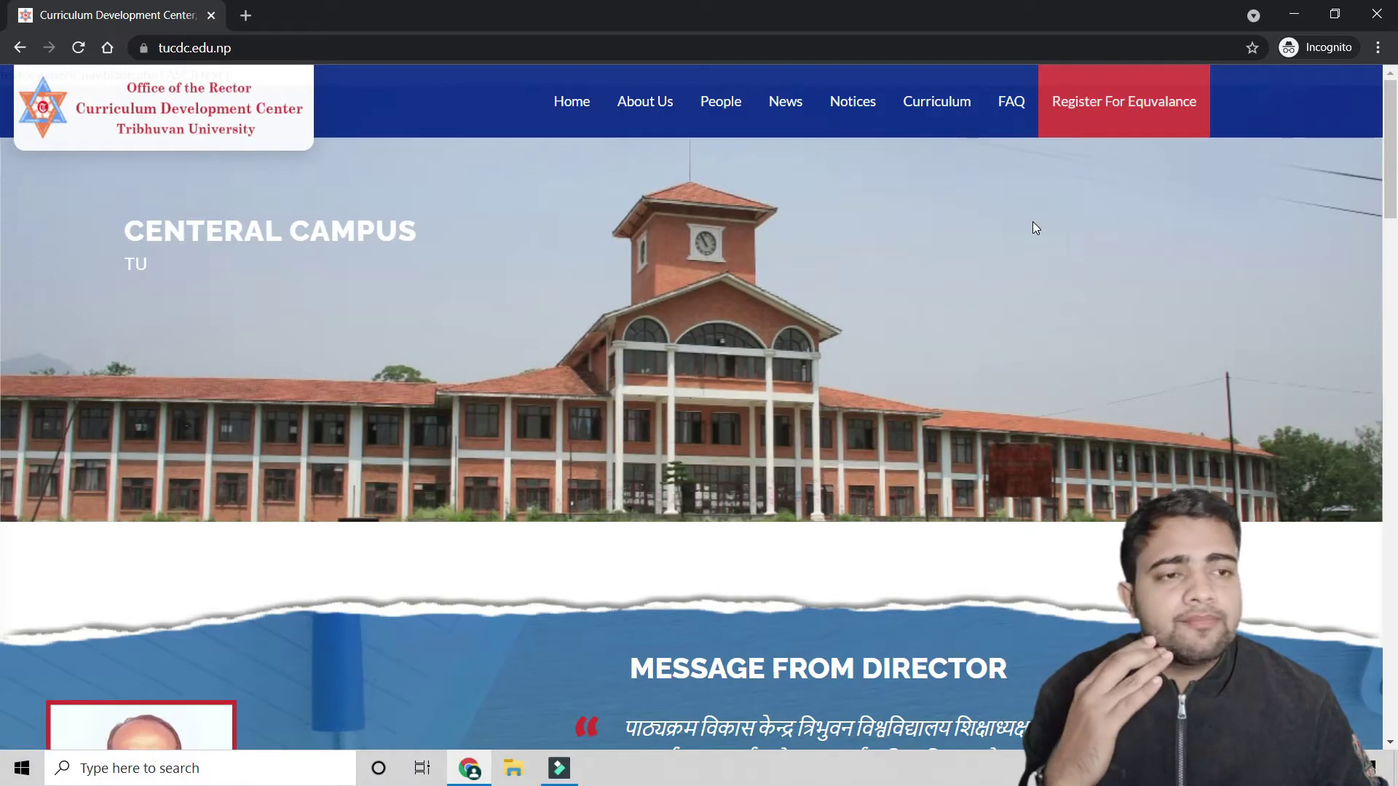
{"action": "left_click", "coordinate": [1089, 106]}
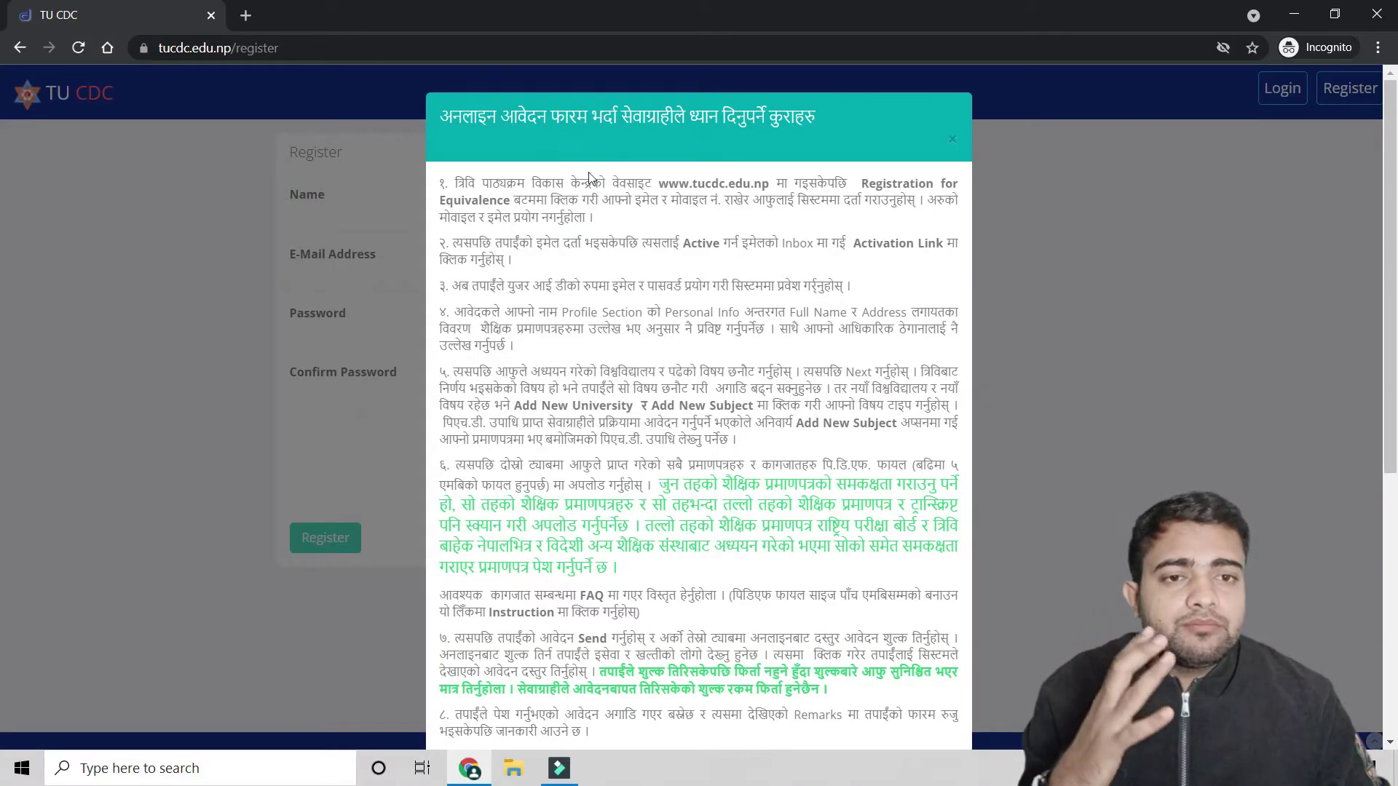
- Read through the online application guidelines on the registration page and close the notice
{"action": "scroll", "coordinate": [576, 177], "scroll_direction": "down", "scroll_amount": 6}
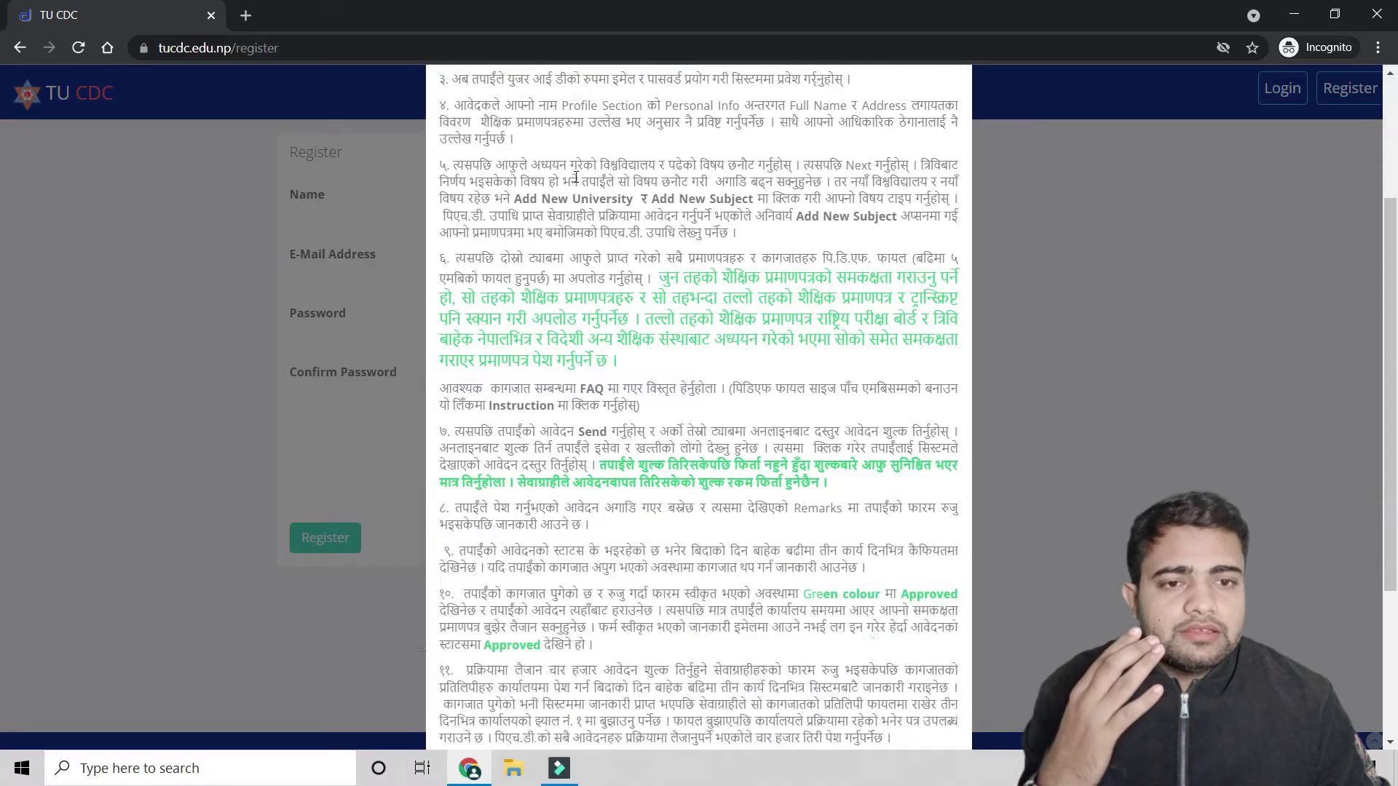
{"action": "scroll", "coordinate": [572, 177], "scroll_direction": "up", "scroll_amount": 5}
{"action": "scroll", "coordinate": [572, 178], "scroll_direction": "up", "scroll_amount": 1}
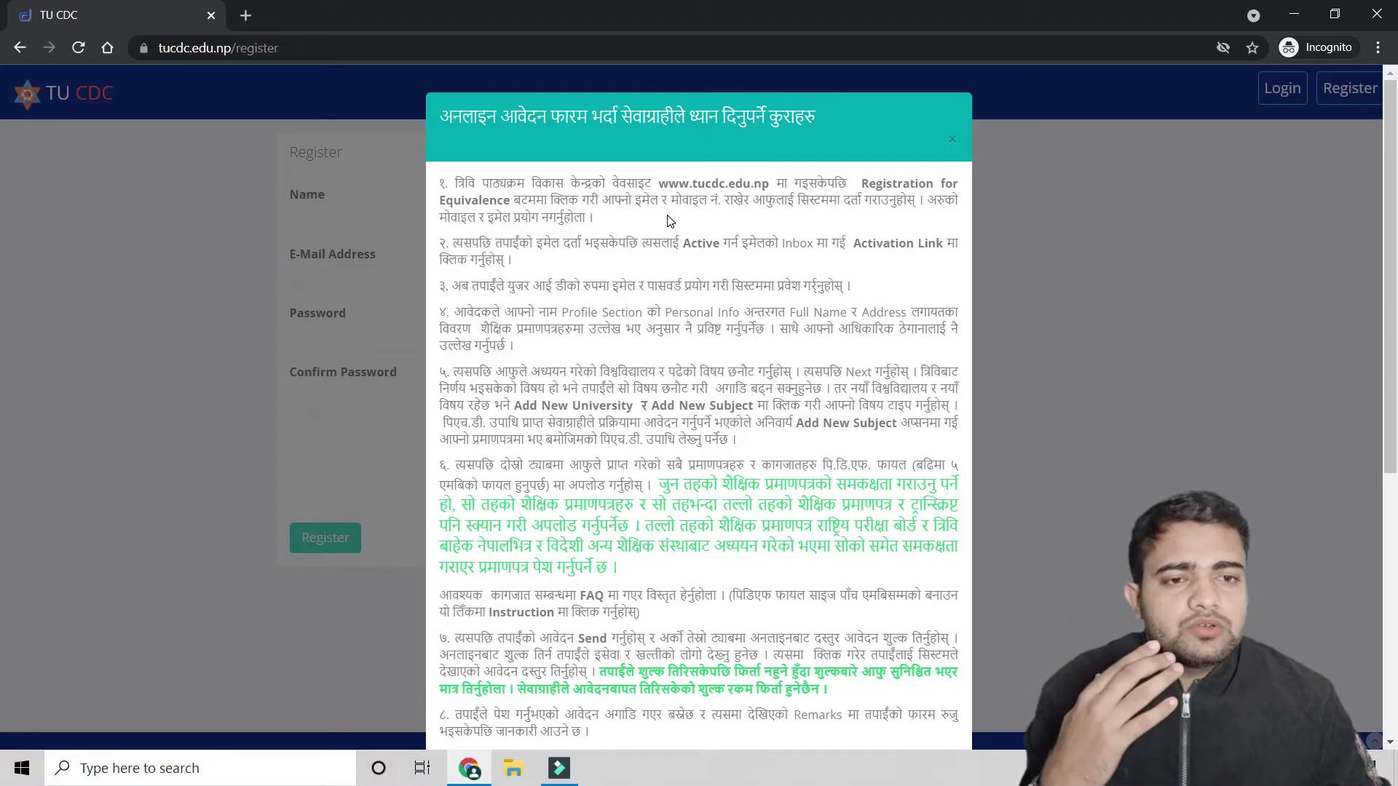
{"action": "scroll", "coordinate": [550, 235], "scroll_direction": "down", "scroll_amount": 3}
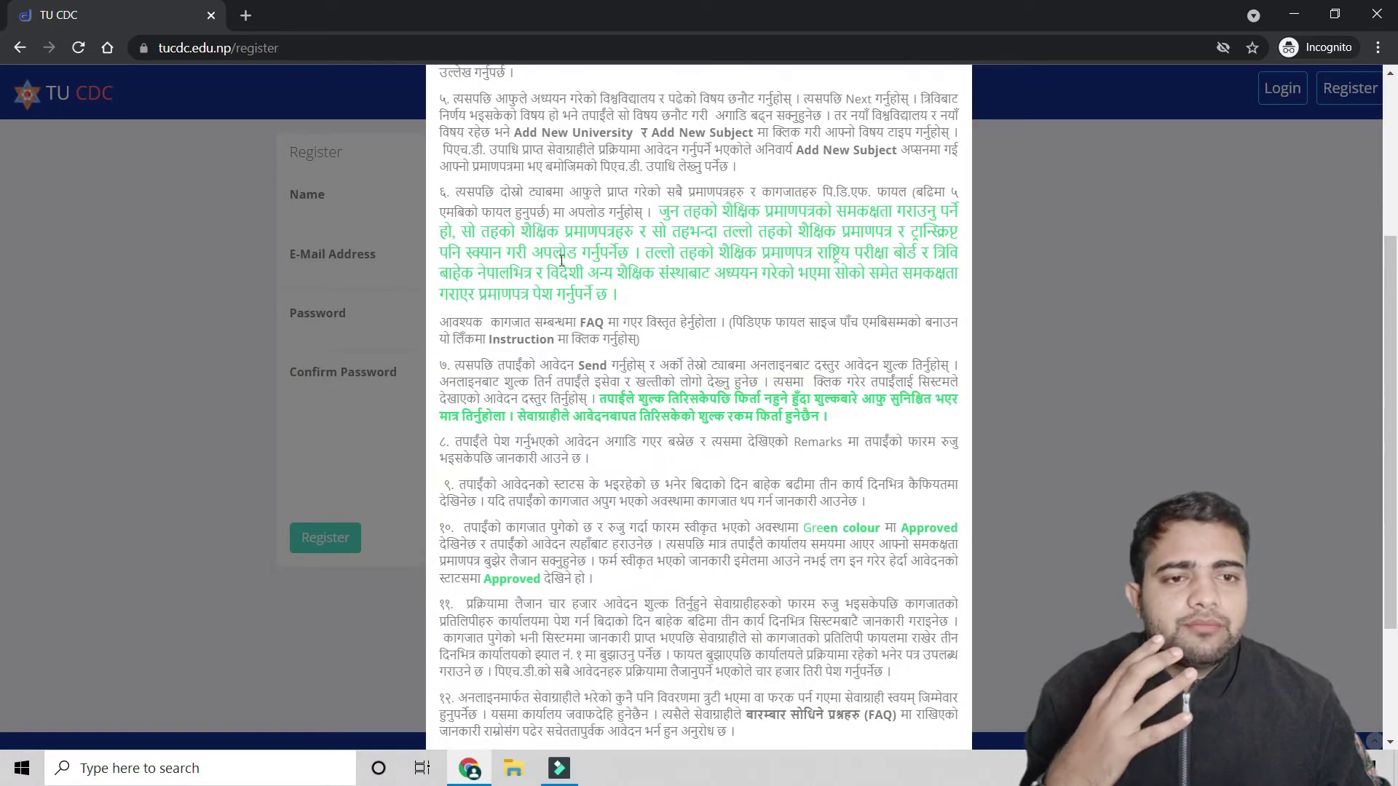
{"action": "scroll", "coordinate": [557, 254], "scroll_direction": "down", "scroll_amount": 3}
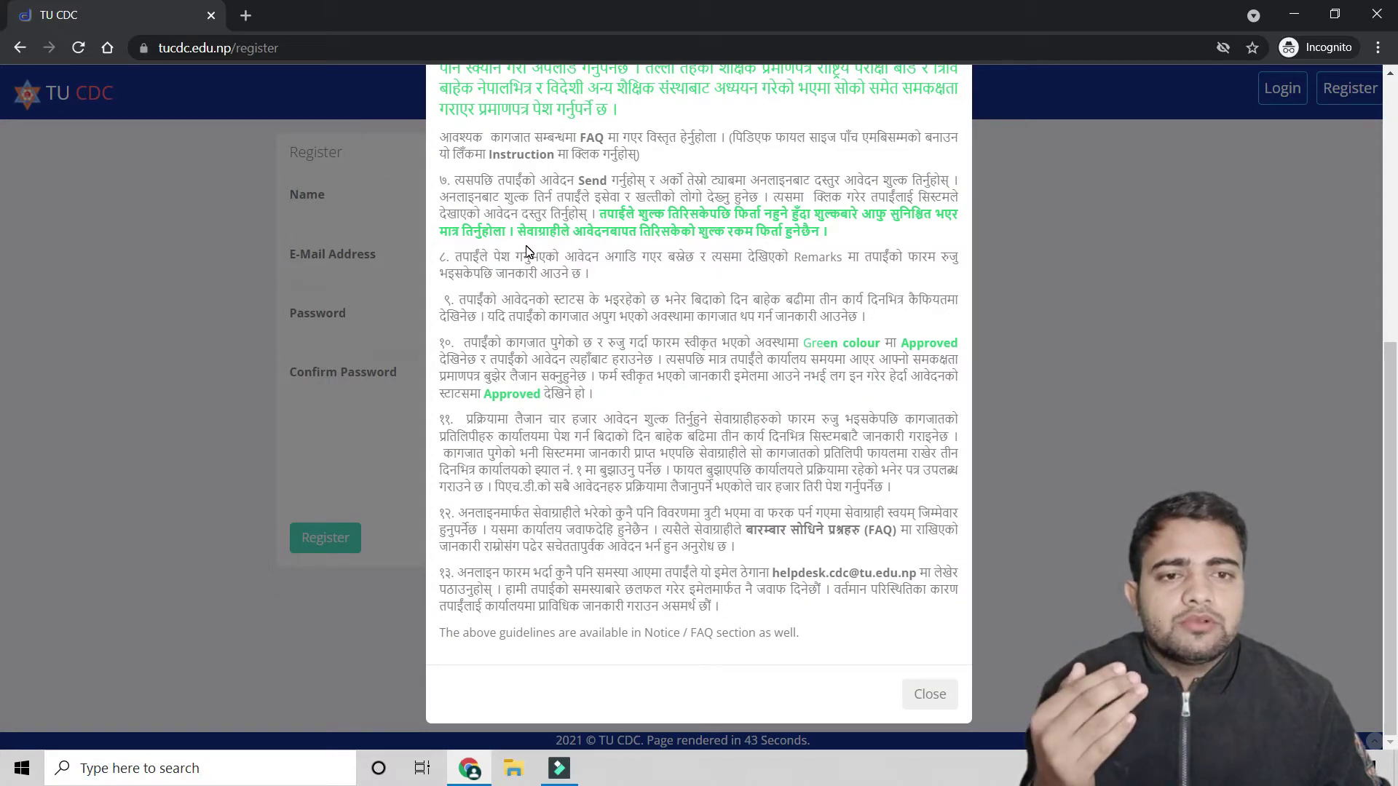
{"action": "scroll", "coordinate": [632, 366], "scroll_direction": "up", "scroll_amount": 2}
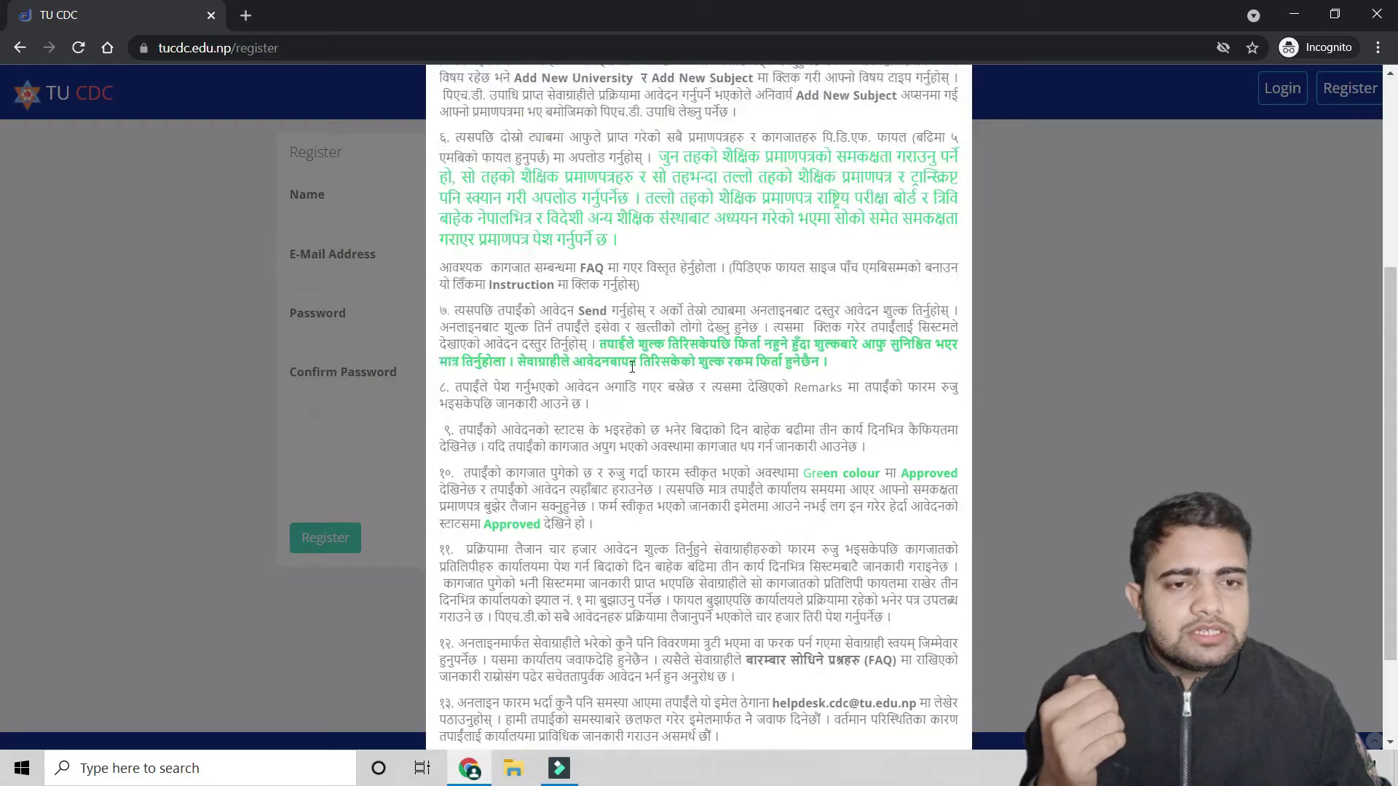
{"action": "scroll", "coordinate": [632, 367], "scroll_direction": "up", "scroll_amount": 5}
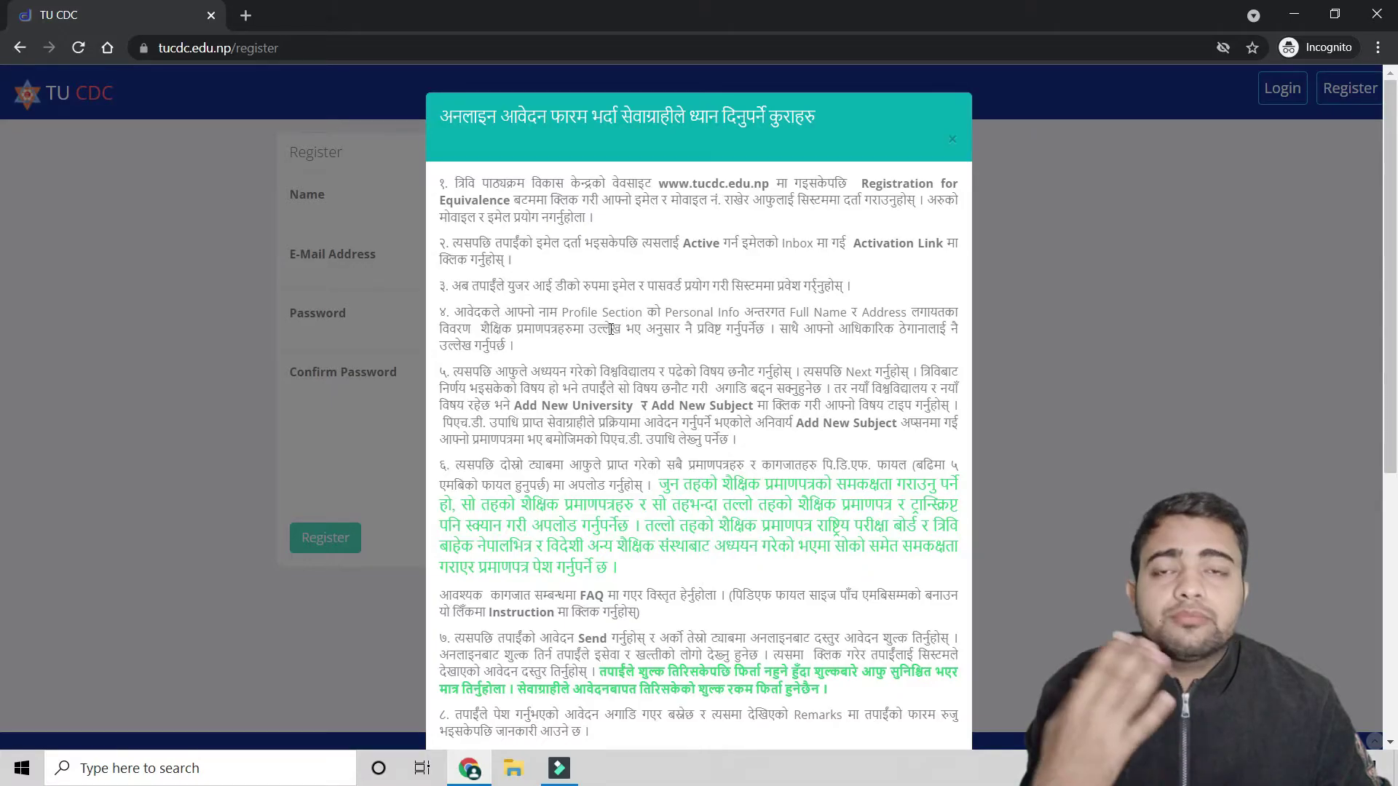
{"action": "scroll", "coordinate": [688, 412], "scroll_direction": "down", "scroll_amount": 6}
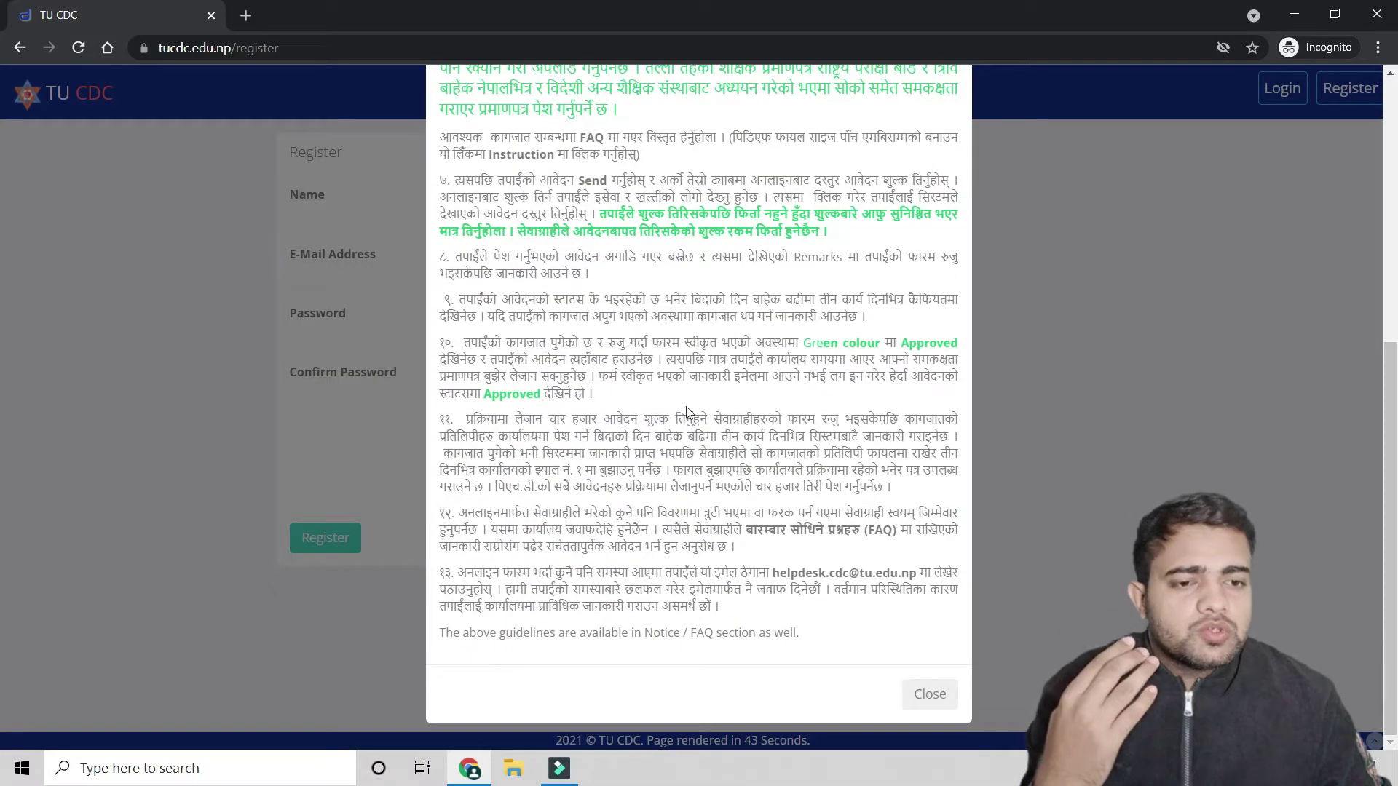
{"action": "left_click", "coordinate": [937, 702]}
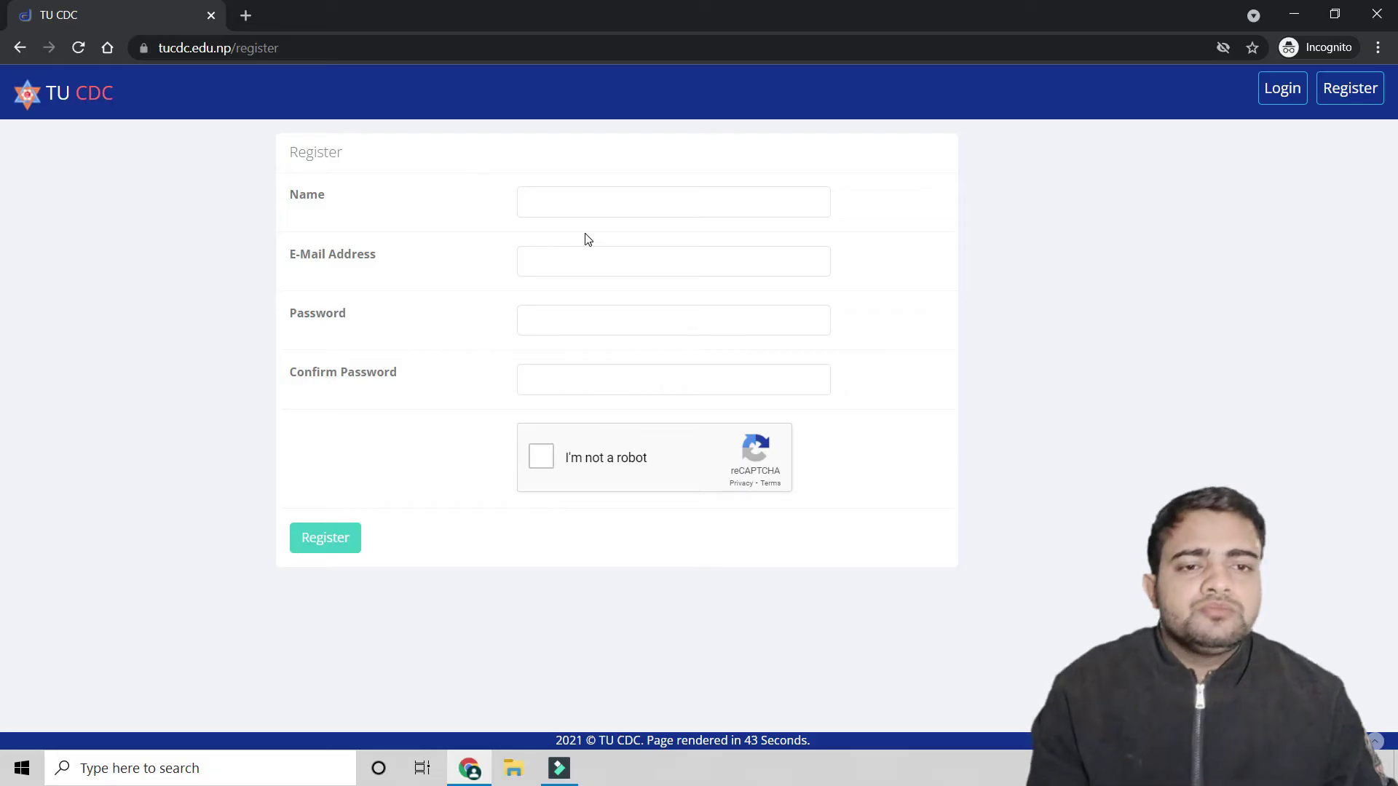
- Leave the registration form blank and switch to the TU CDC login page
{"action": "left_click", "coordinate": [584, 207]}
{"action": "left_click", "coordinate": [1262, 287]}
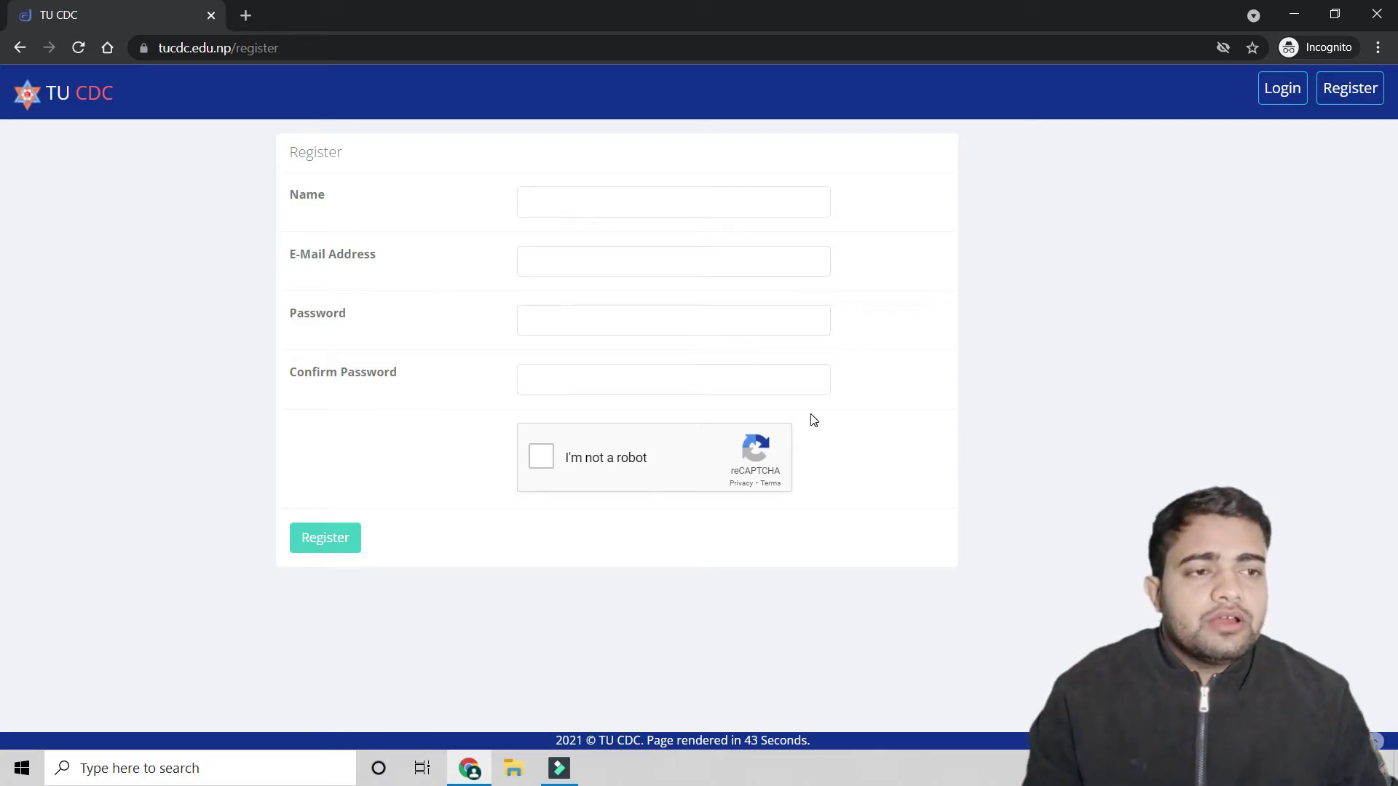
{"action": "left_click", "coordinate": [1276, 96]}
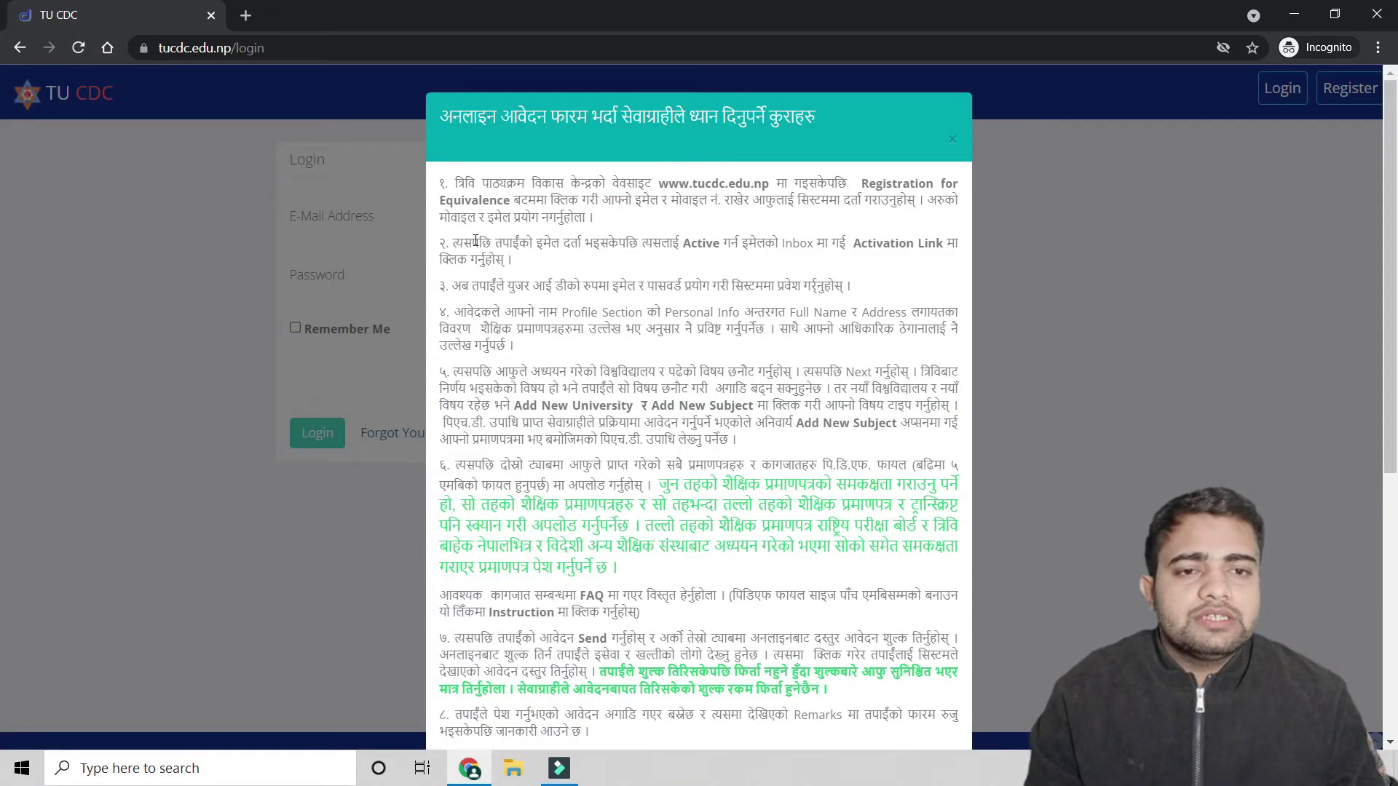
- Highlight the e-mail activation instruction in the second guideline and close the notice on the login page
{"action": "left_click_drag", "start_coordinate": [452, 243], "coordinate": [722, 252]}
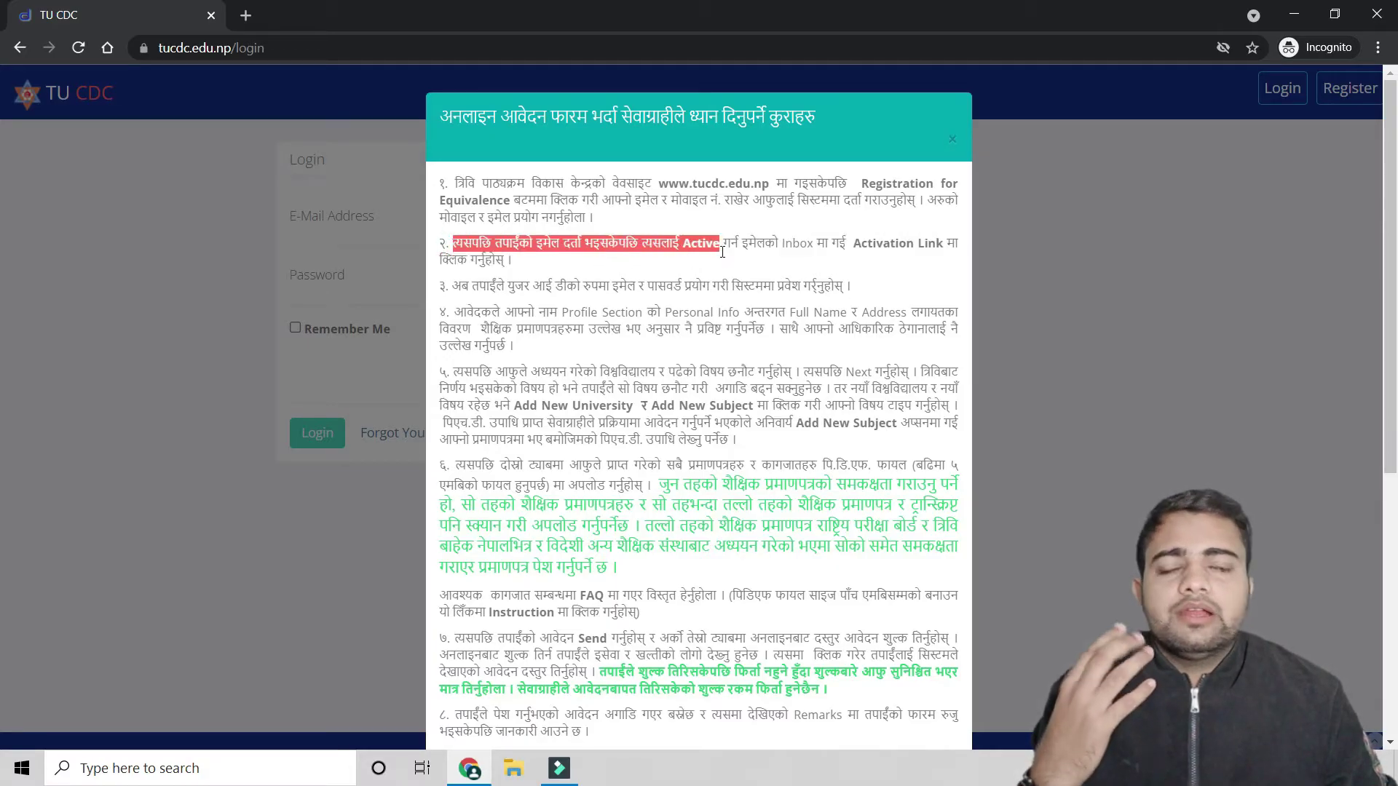
{"action": "left_click", "coordinate": [923, 248]}
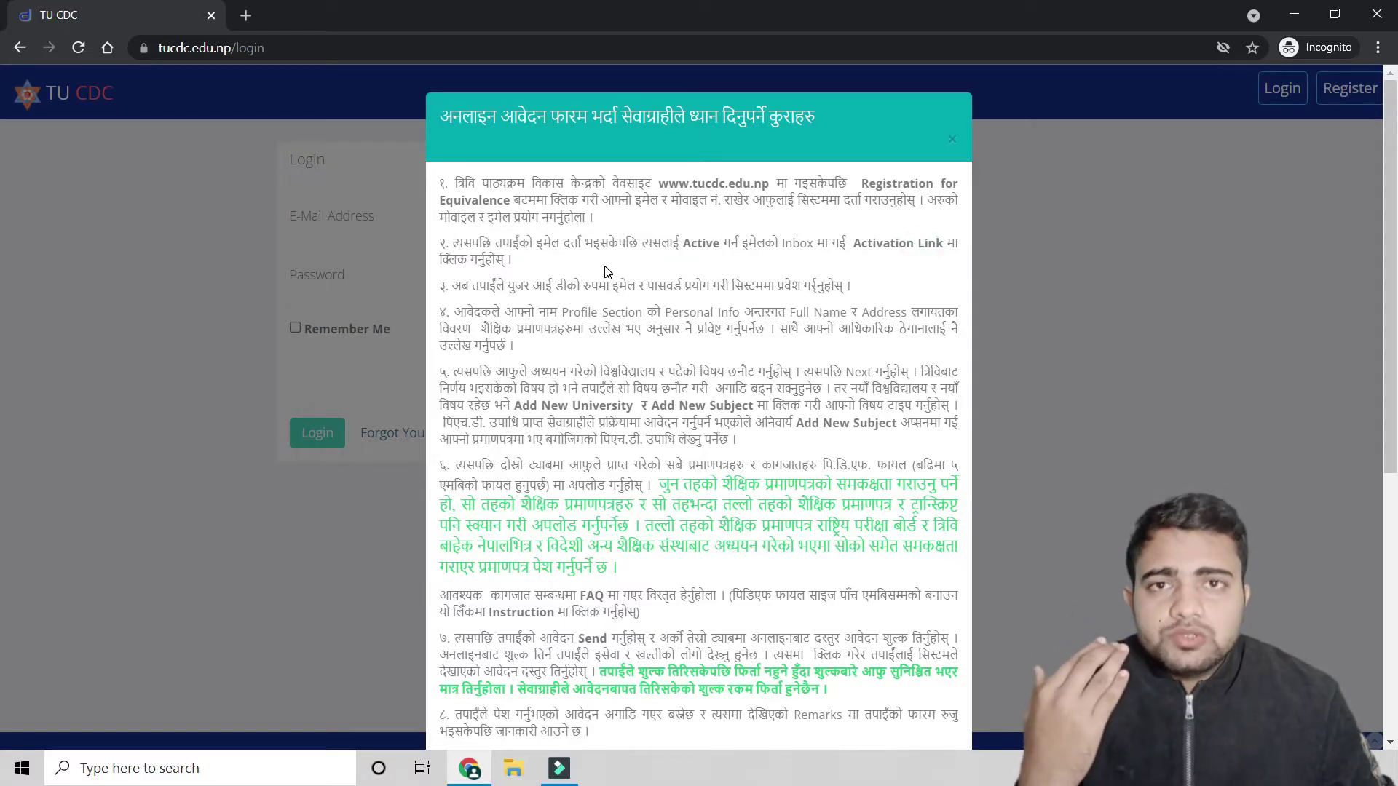
{"action": "scroll", "coordinate": [608, 271], "scroll_direction": "down", "scroll_amount": 6}
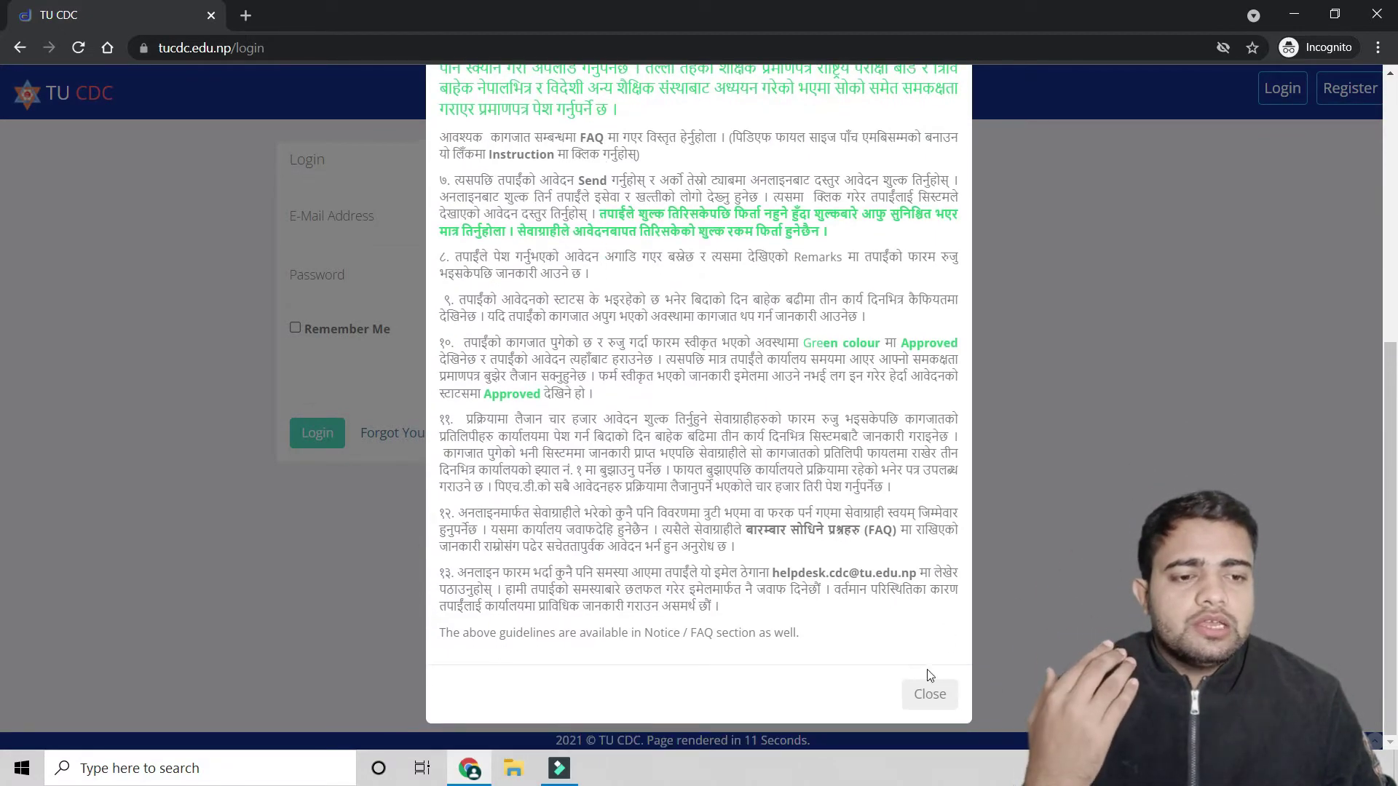
{"action": "left_click", "coordinate": [929, 695]}
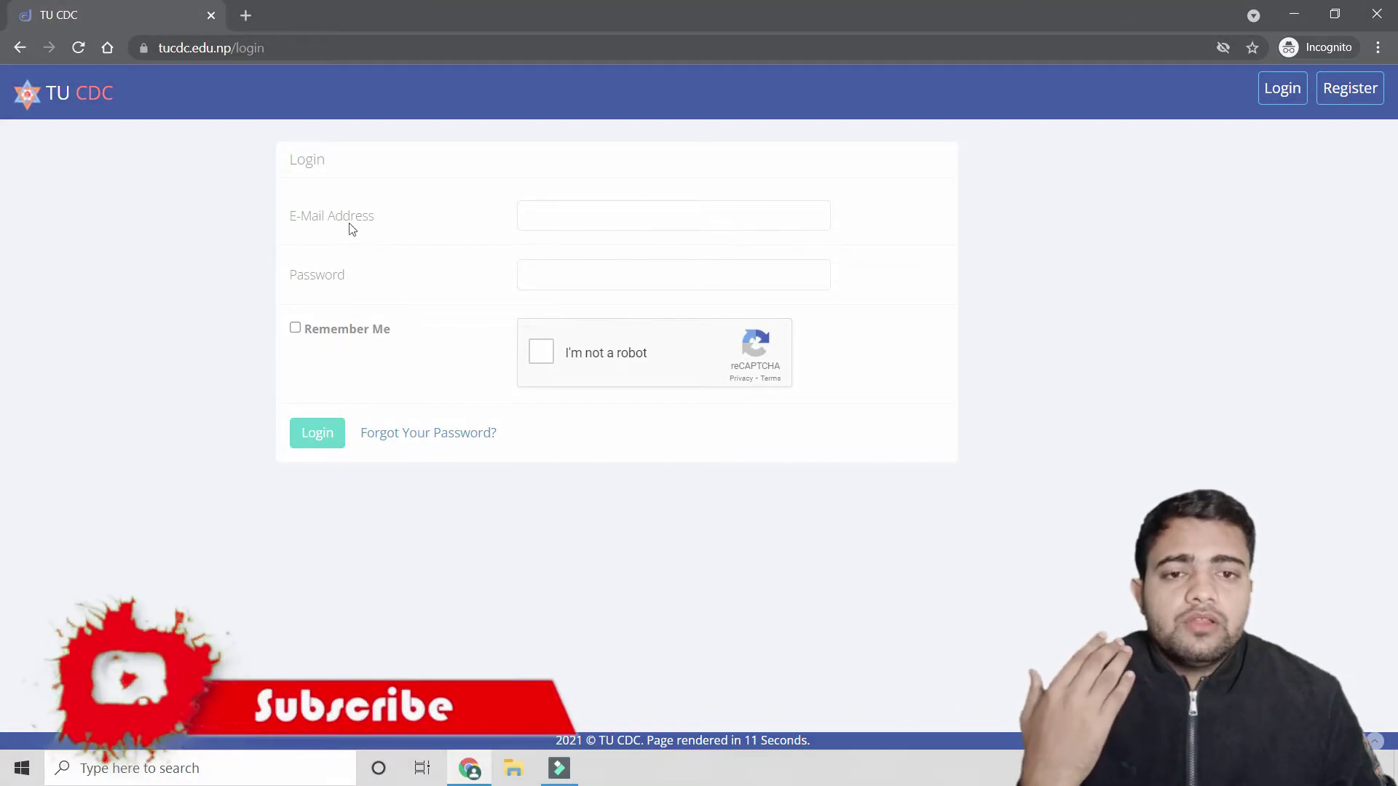
- Fill in the account's e-mail address on the login form using the saved suggestion
{"action": "left_click", "coordinate": [606, 219]}
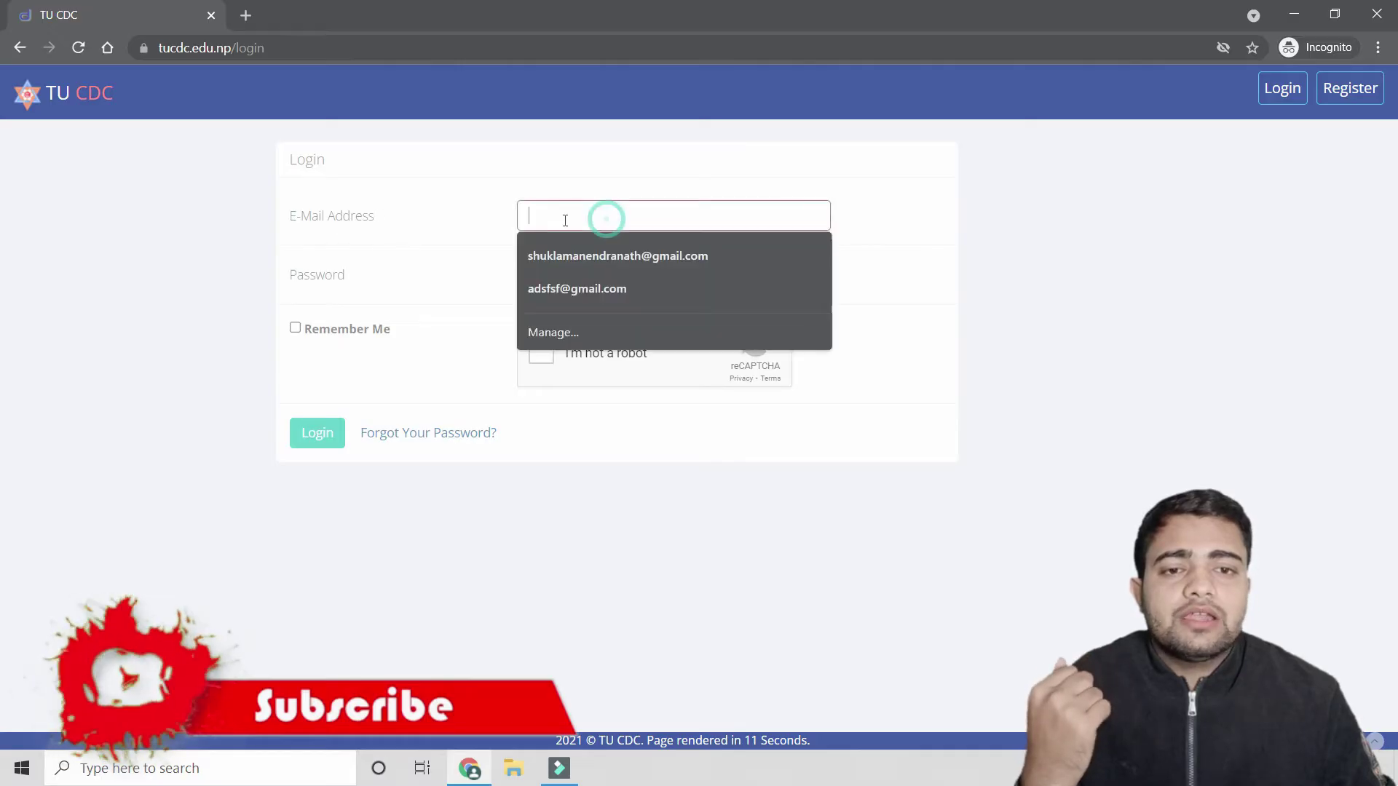
{"action": "left_click", "coordinate": [98, 237]}
{"action": "left_click", "coordinate": [598, 272]}
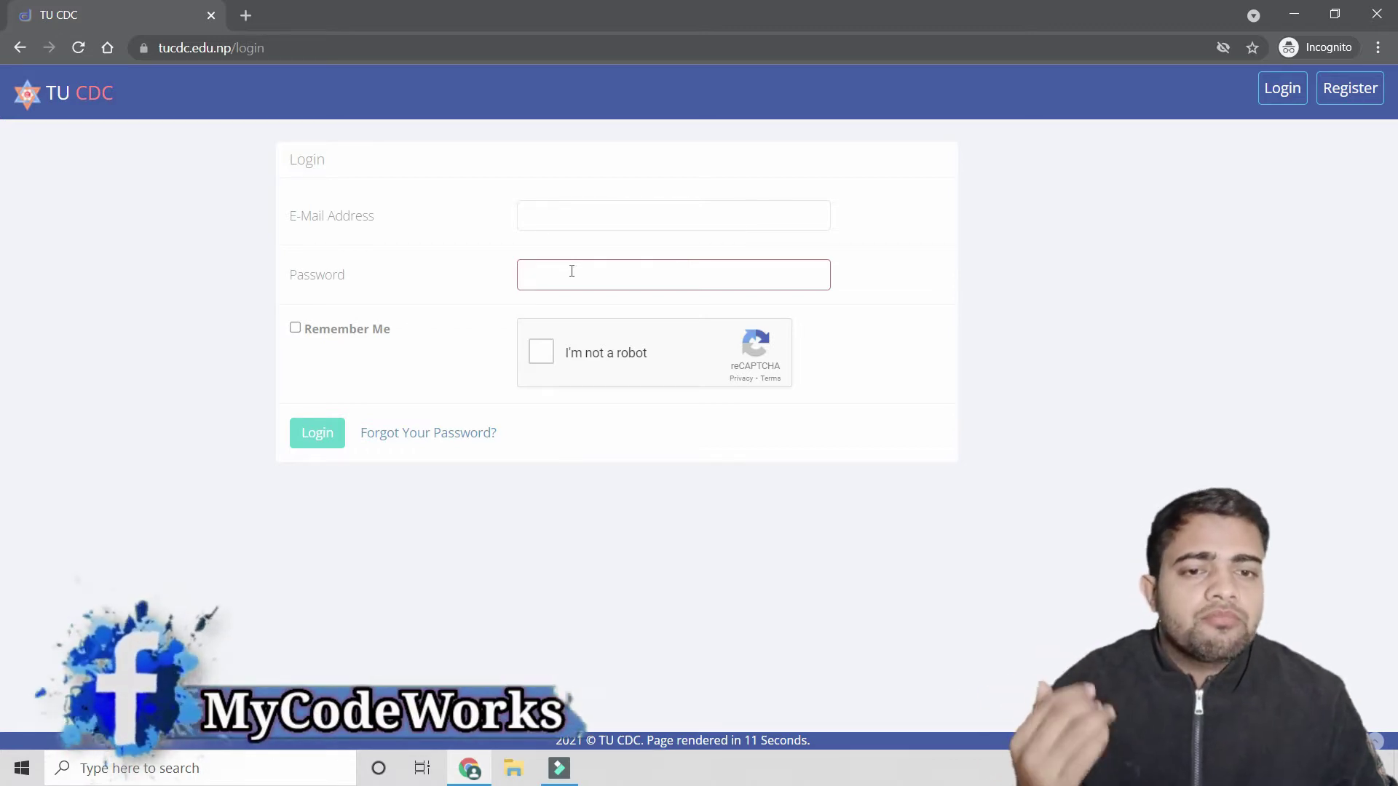
{"action": "left_click", "coordinate": [565, 211]}
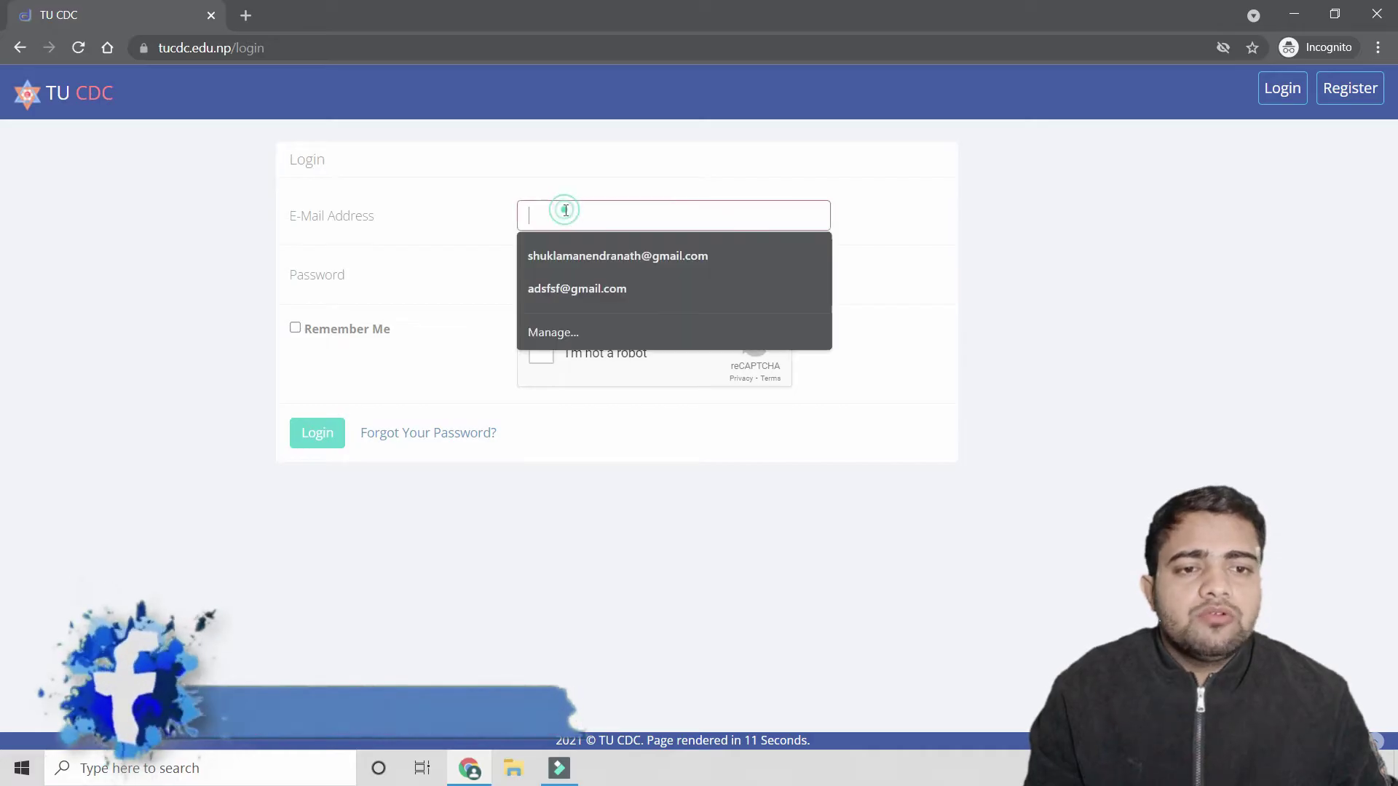
{"action": "left_click", "coordinate": [565, 254]}
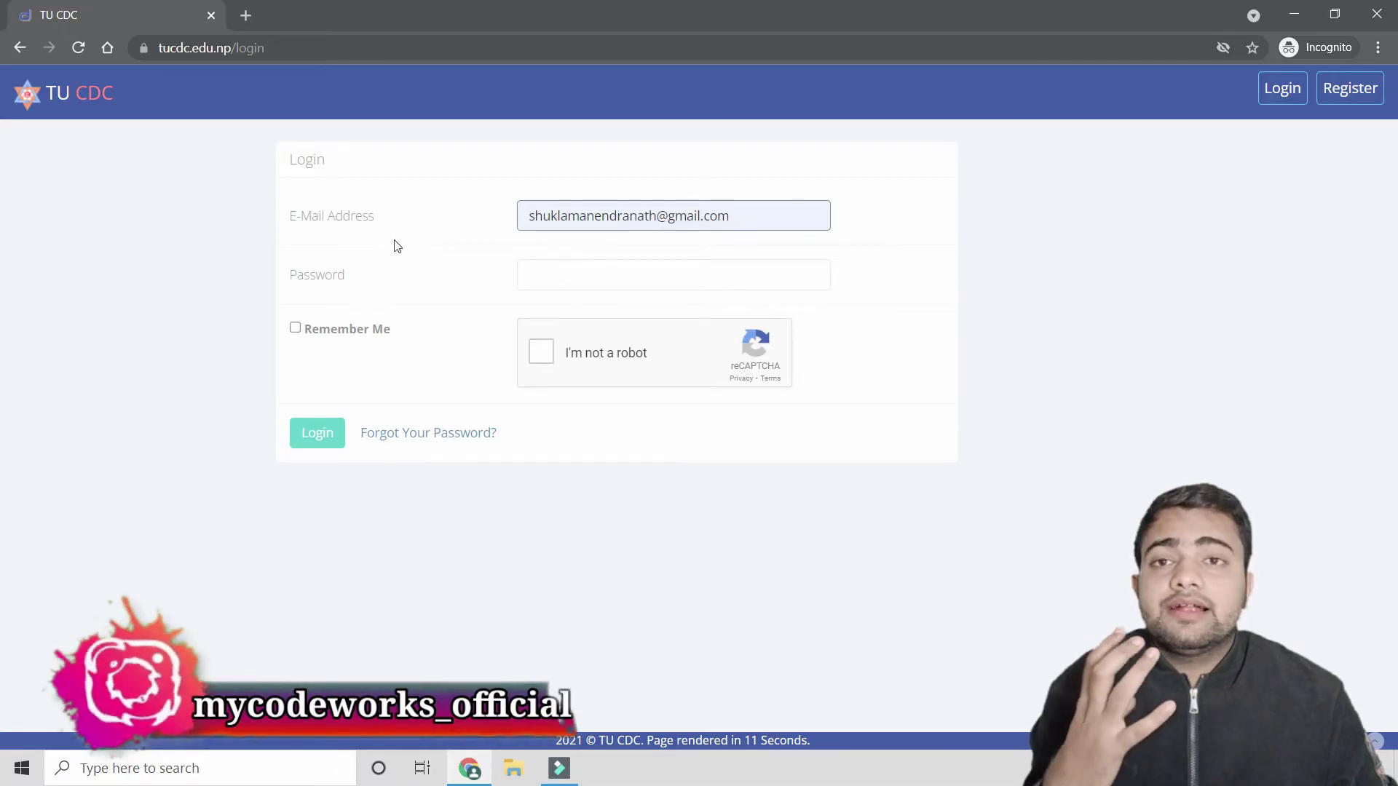
{"action": "left_click", "coordinate": [292, 214]}
{"action": "left_click_drag", "start_coordinate": [292, 218], "coordinate": [362, 220]}
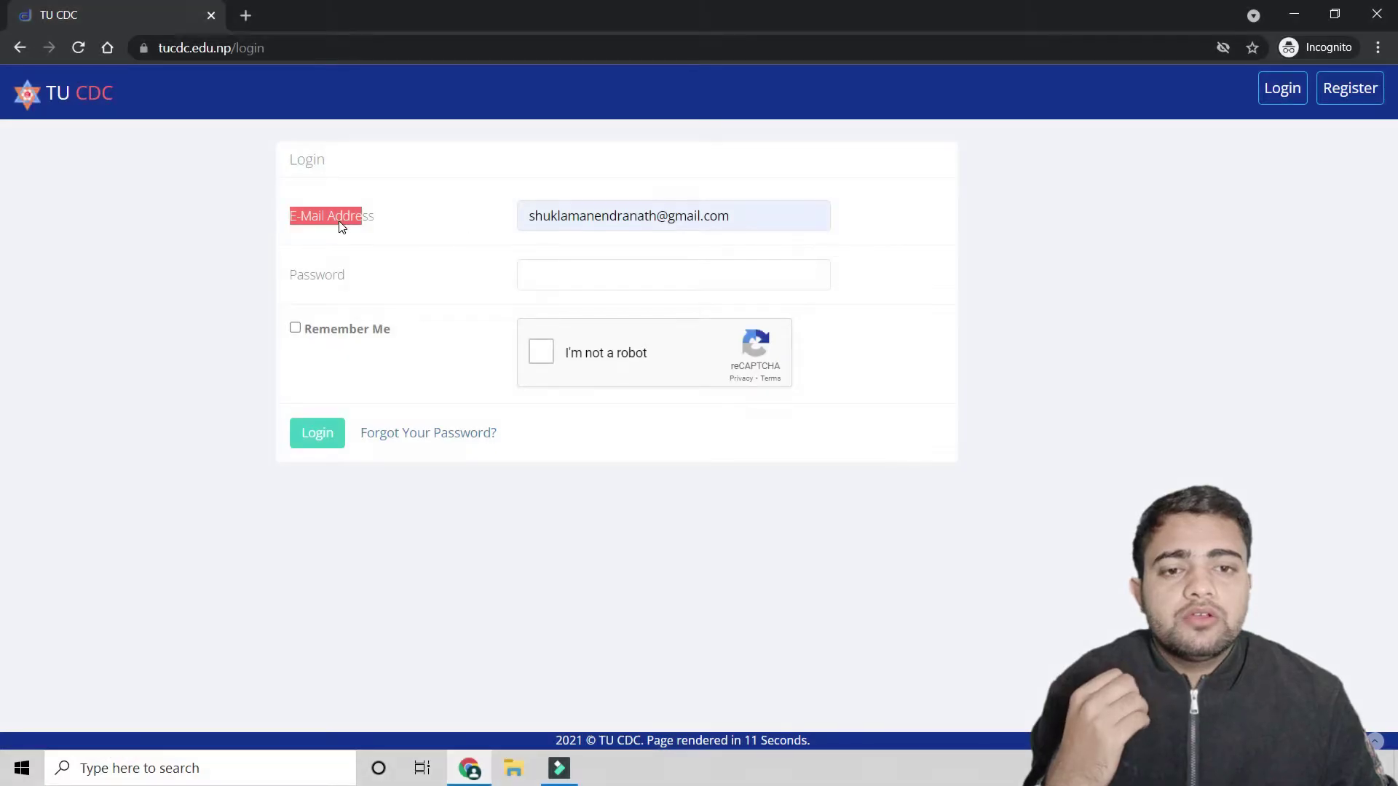
{"action": "left_click", "coordinate": [381, 218]}
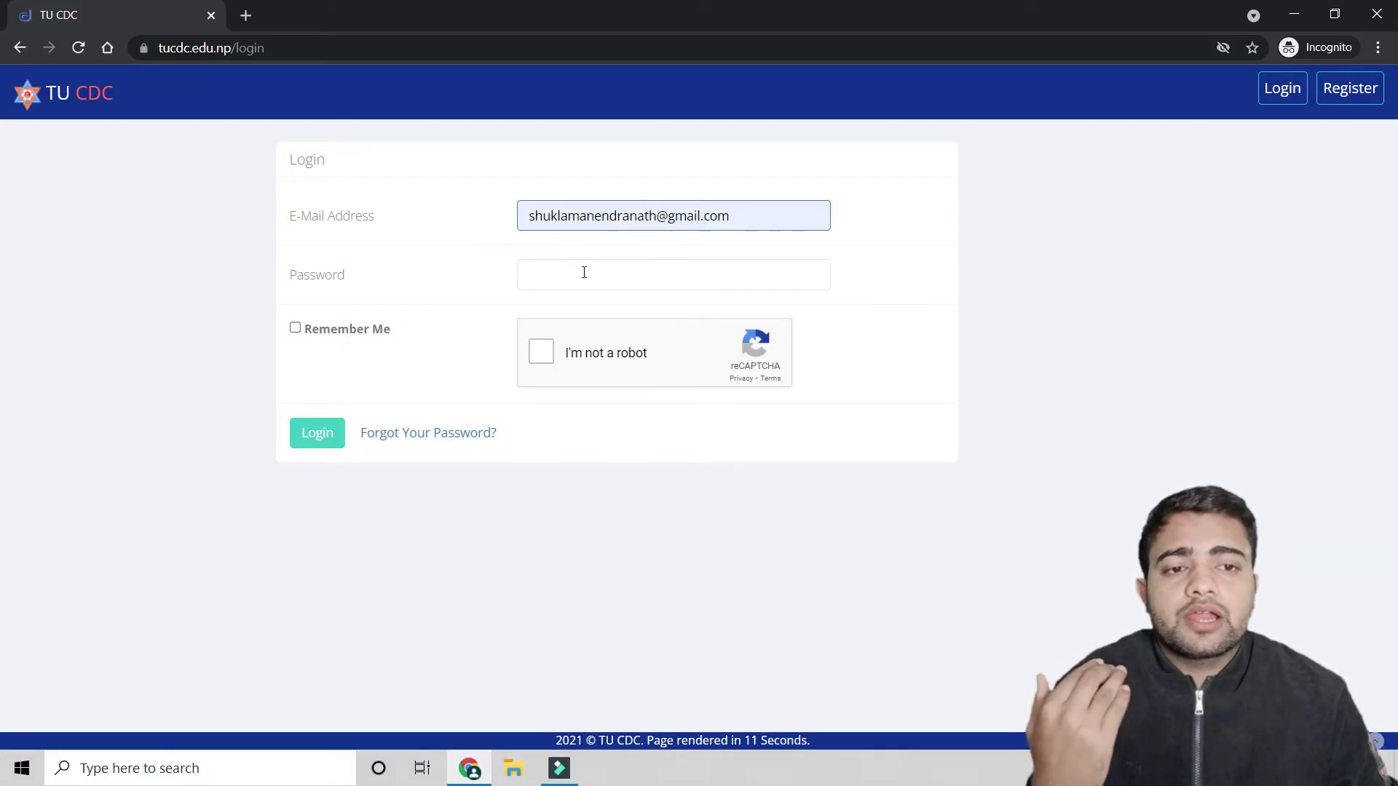
- Enter the account password and submit the login form
{"action": "left_click", "coordinate": [523, 279]}
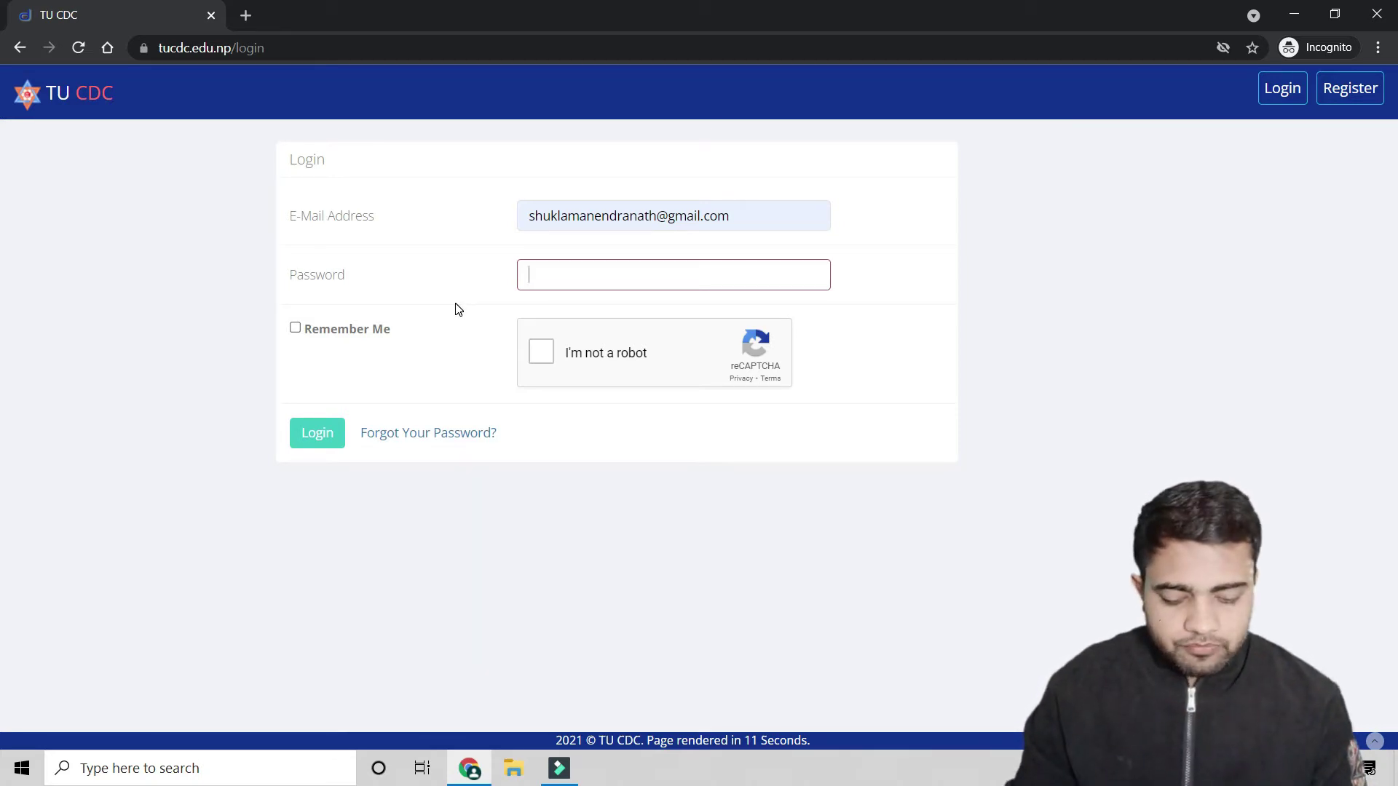
{"action": "type", "text": "••••••••"}
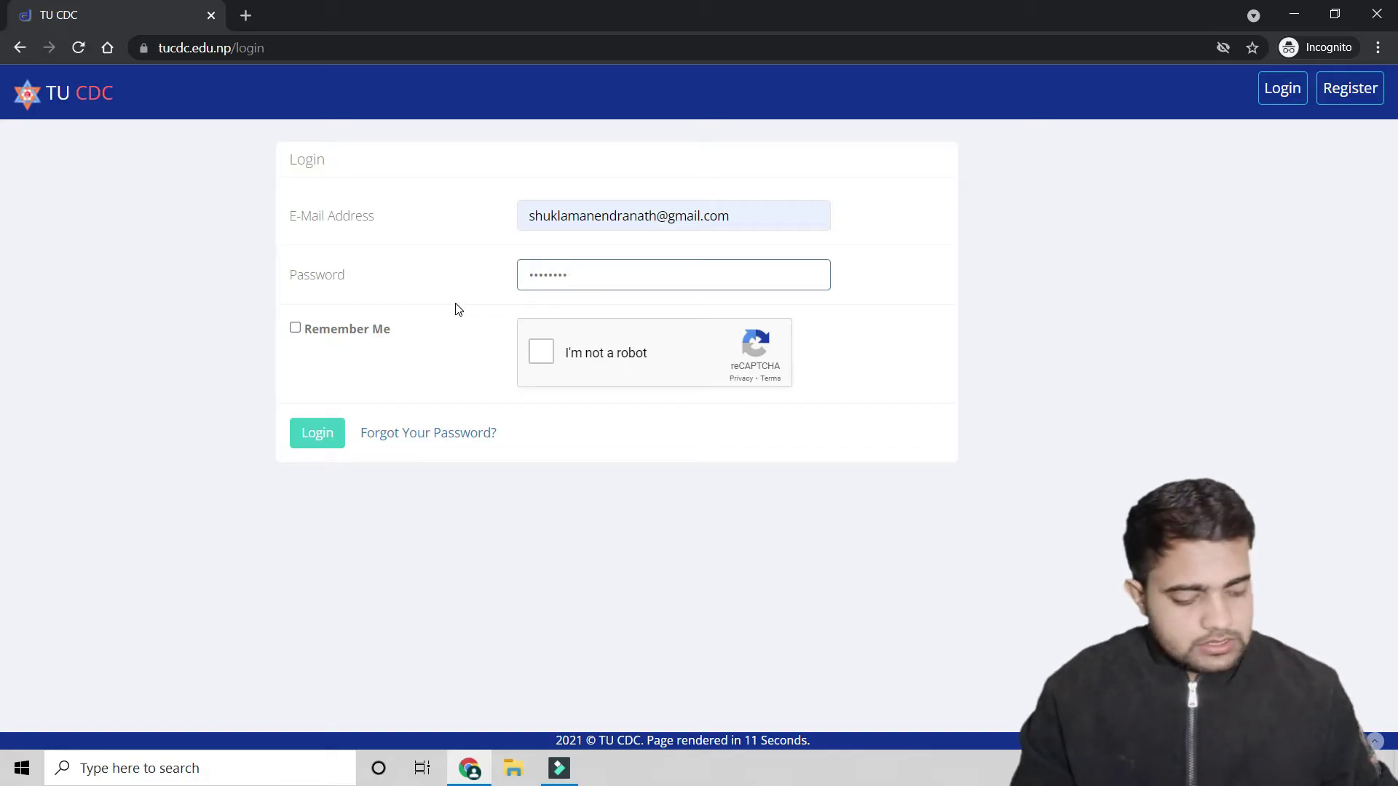
{"action": "type", "text": "•••"}
{"action": "key", "text": "Return"}
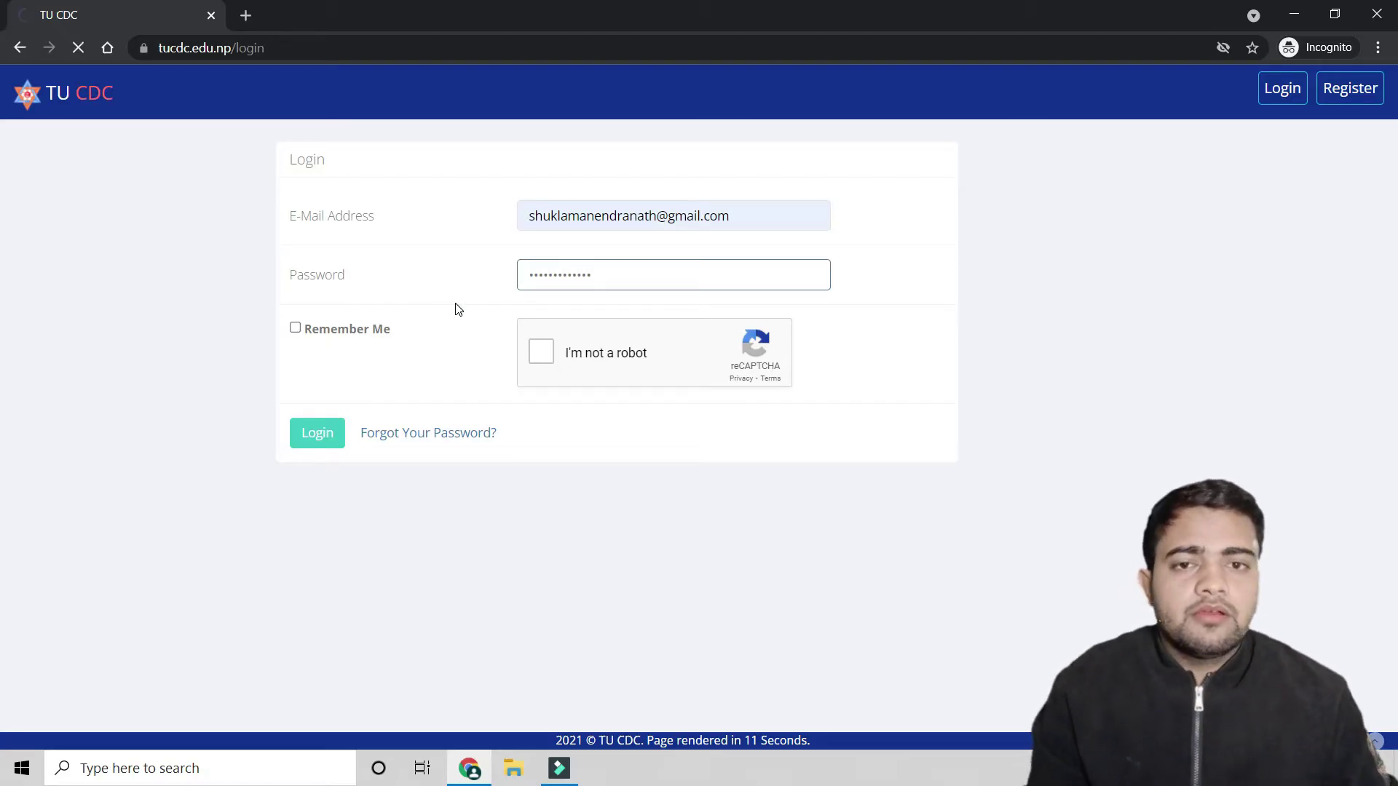
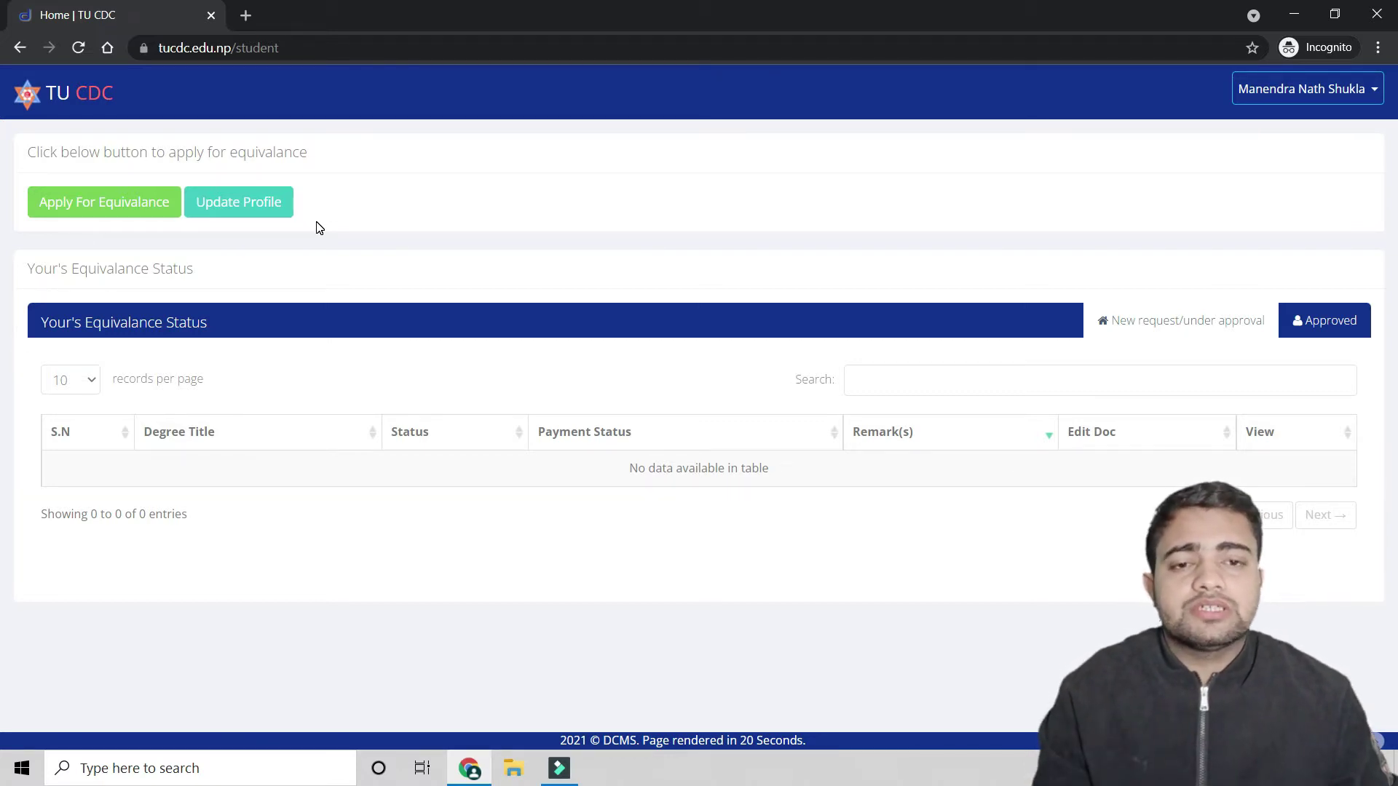
- Open the student profile from the dashboard and bring up its edit page
{"action": "left_click", "coordinate": [262, 207]}
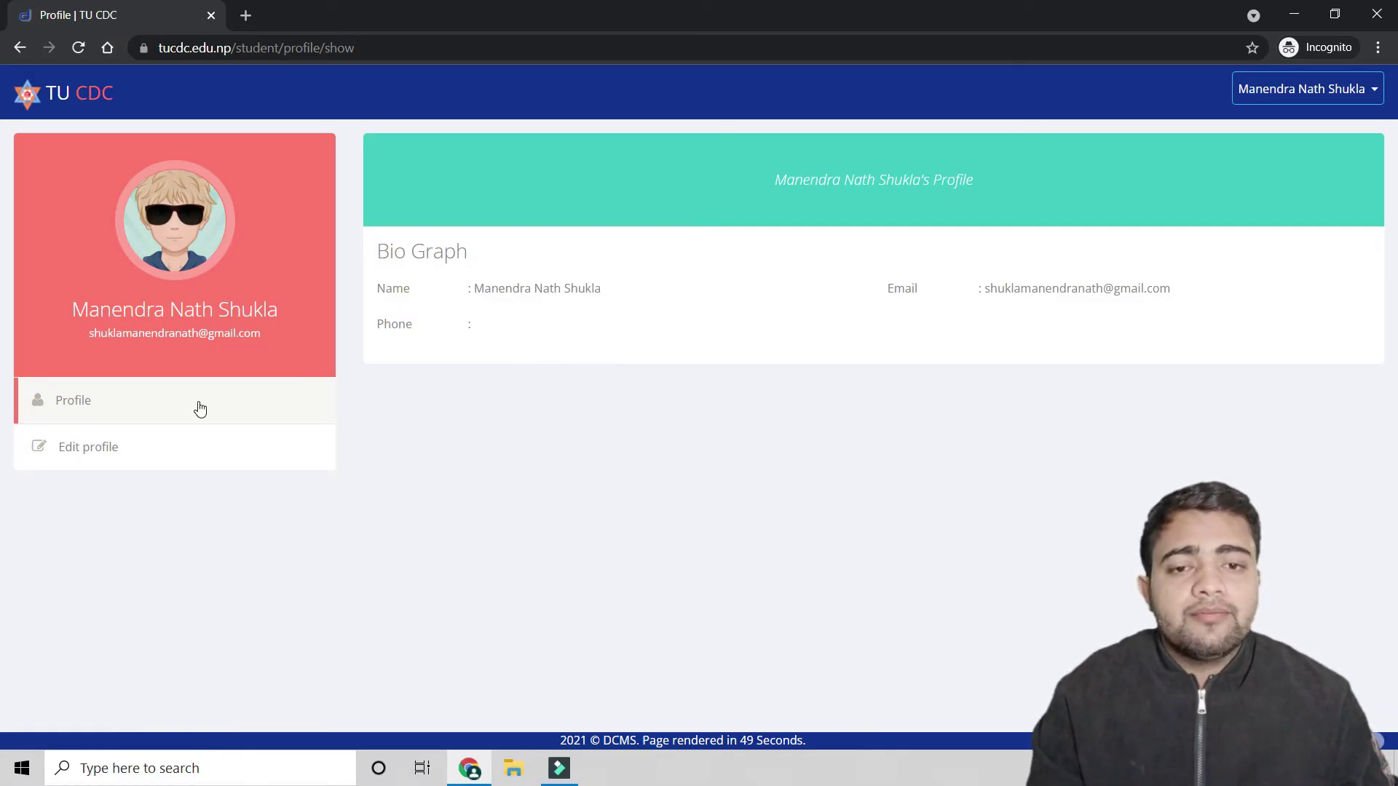
{"action": "left_click", "coordinate": [90, 447]}
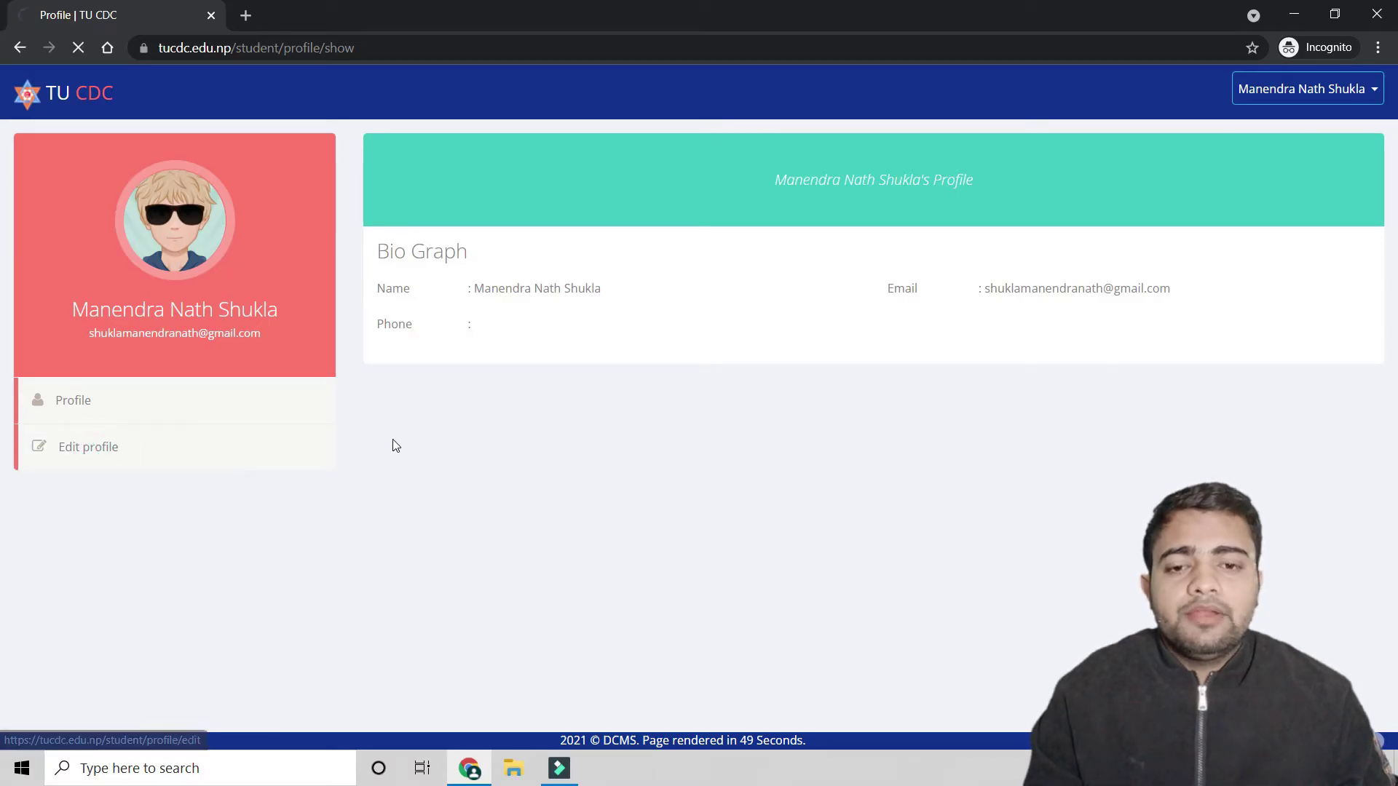
- Look through the personal info, profile info and password reset sections of the profile edit page
{"action": "scroll", "coordinate": [631, 356], "scroll_direction": "down", "scroll_amount": 3}
{"action": "scroll", "coordinate": [401, 317], "scroll_direction": "up", "scroll_amount": 3}
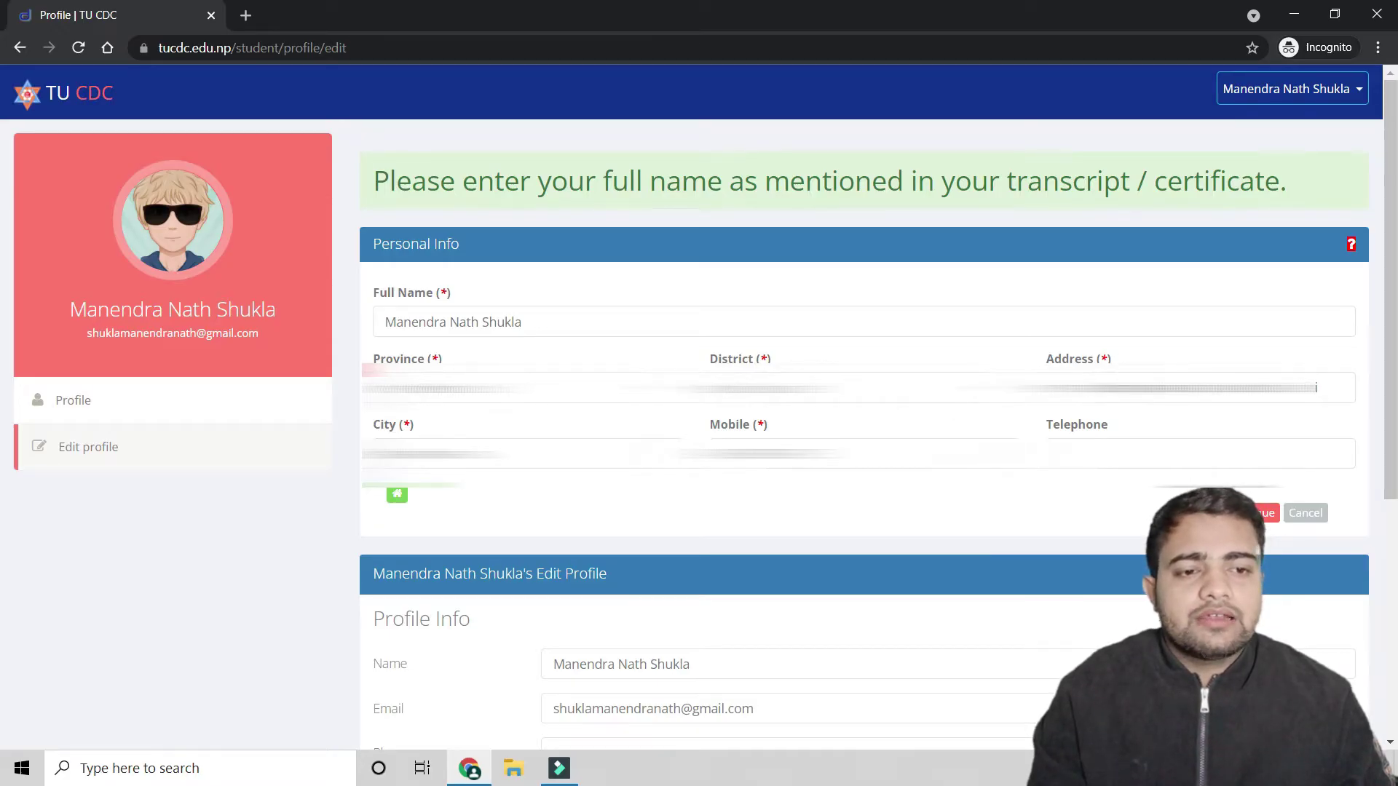
{"action": "scroll", "coordinate": [440, 502], "scroll_direction": "down", "scroll_amount": 3}
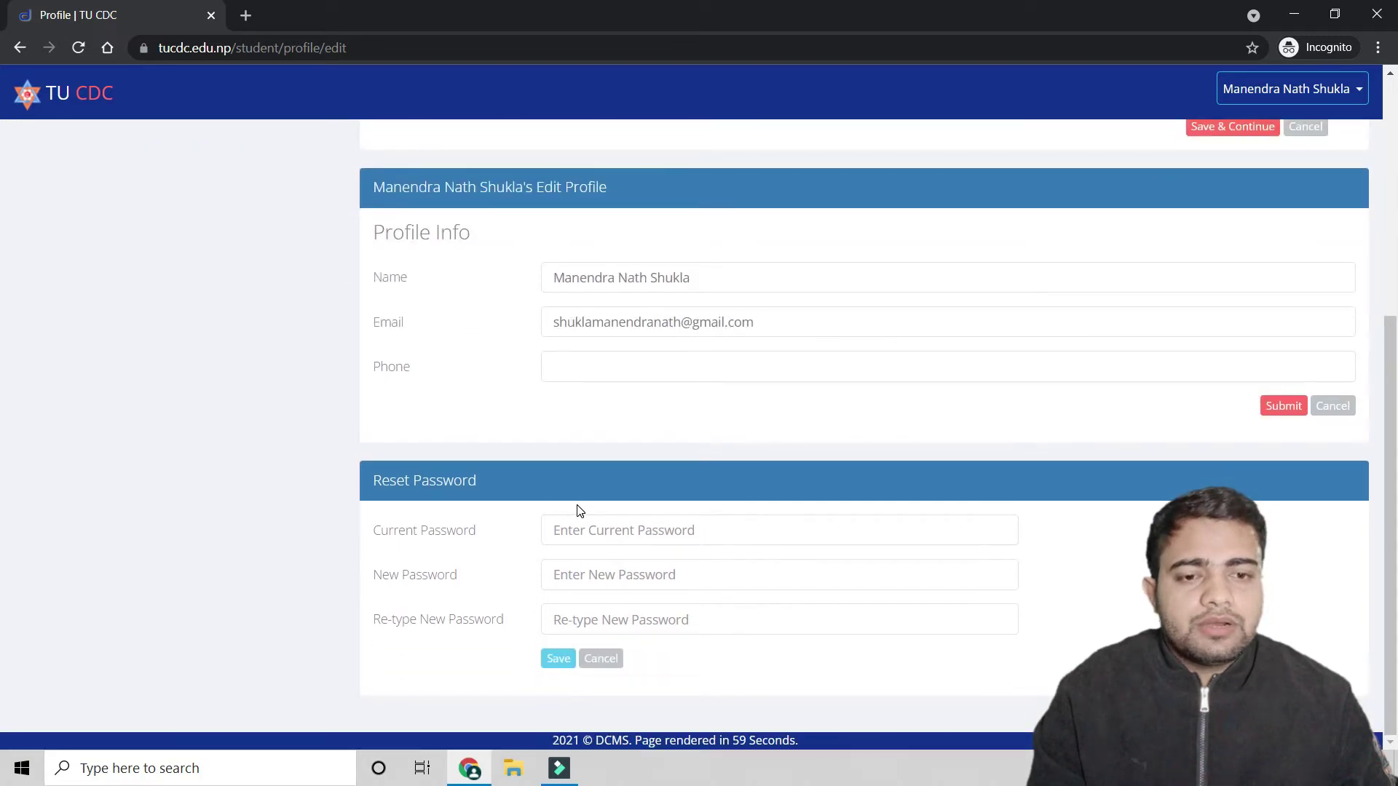
{"action": "scroll", "coordinate": [538, 452], "scroll_direction": "up", "scroll_amount": 1}
{"action": "scroll", "coordinate": [539, 452], "scroll_direction": "up", "scroll_amount": 2}
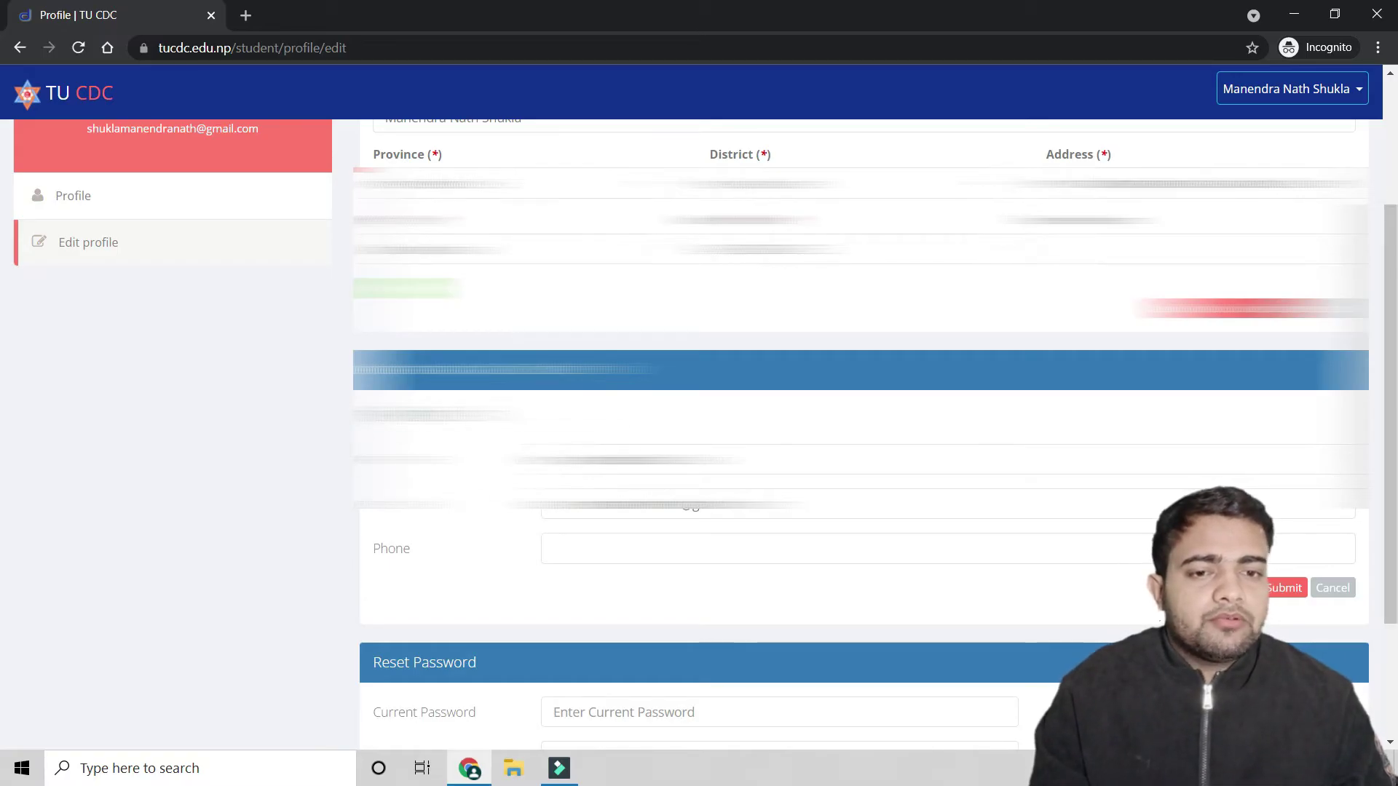
{"action": "scroll", "coordinate": [429, 281], "scroll_direction": "up", "scroll_amount": 3}
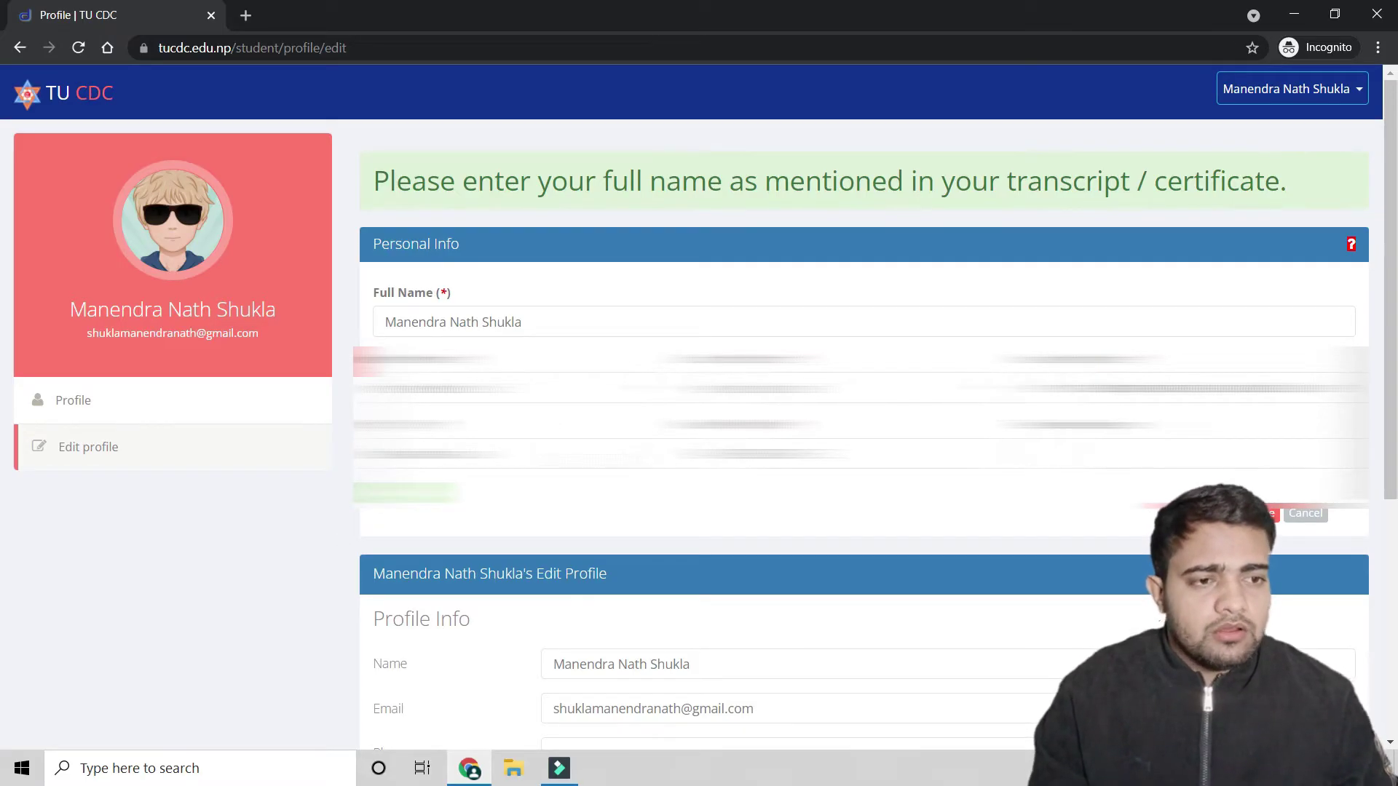
{"action": "scroll", "coordinate": [432, 342], "scroll_direction": "down", "scroll_amount": 5}
{"action": "scroll", "coordinate": [432, 343], "scroll_direction": "up", "scroll_amount": 5}
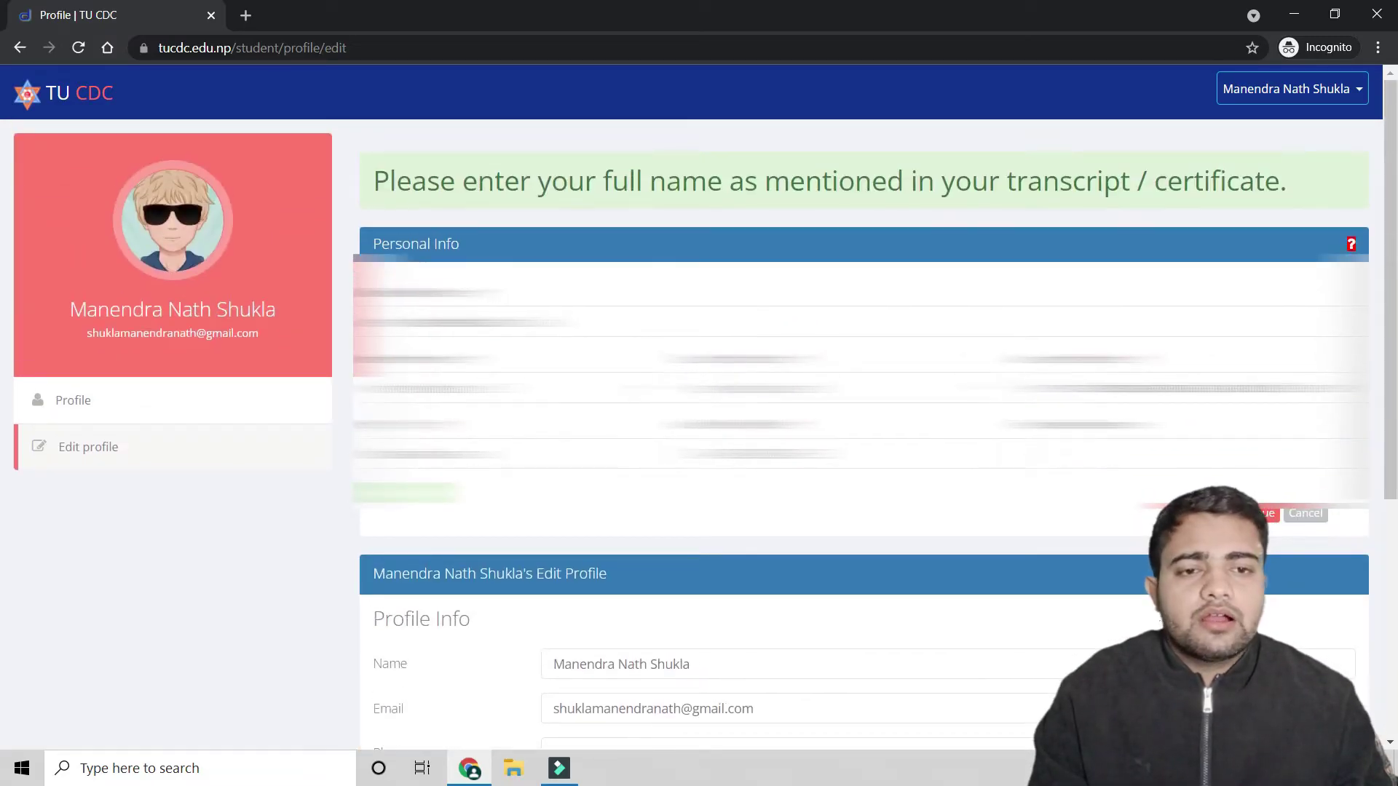
{"action": "scroll", "coordinate": [863, 437], "scroll_direction": "down", "scroll_amount": 5}
{"action": "scroll", "coordinate": [863, 437], "scroll_direction": "up", "scroll_amount": 3}
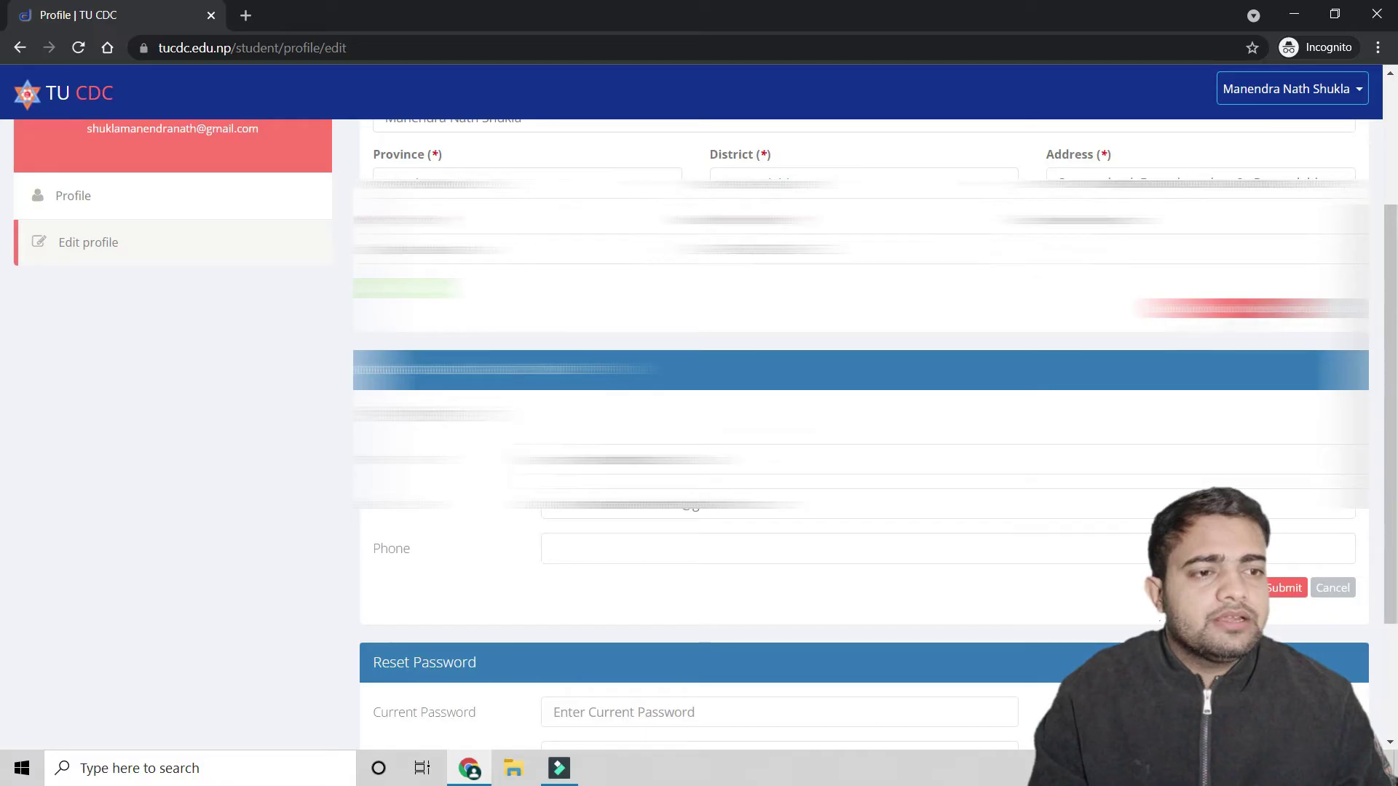
{"action": "scroll", "coordinate": [863, 437], "scroll_direction": "up", "scroll_amount": 3}
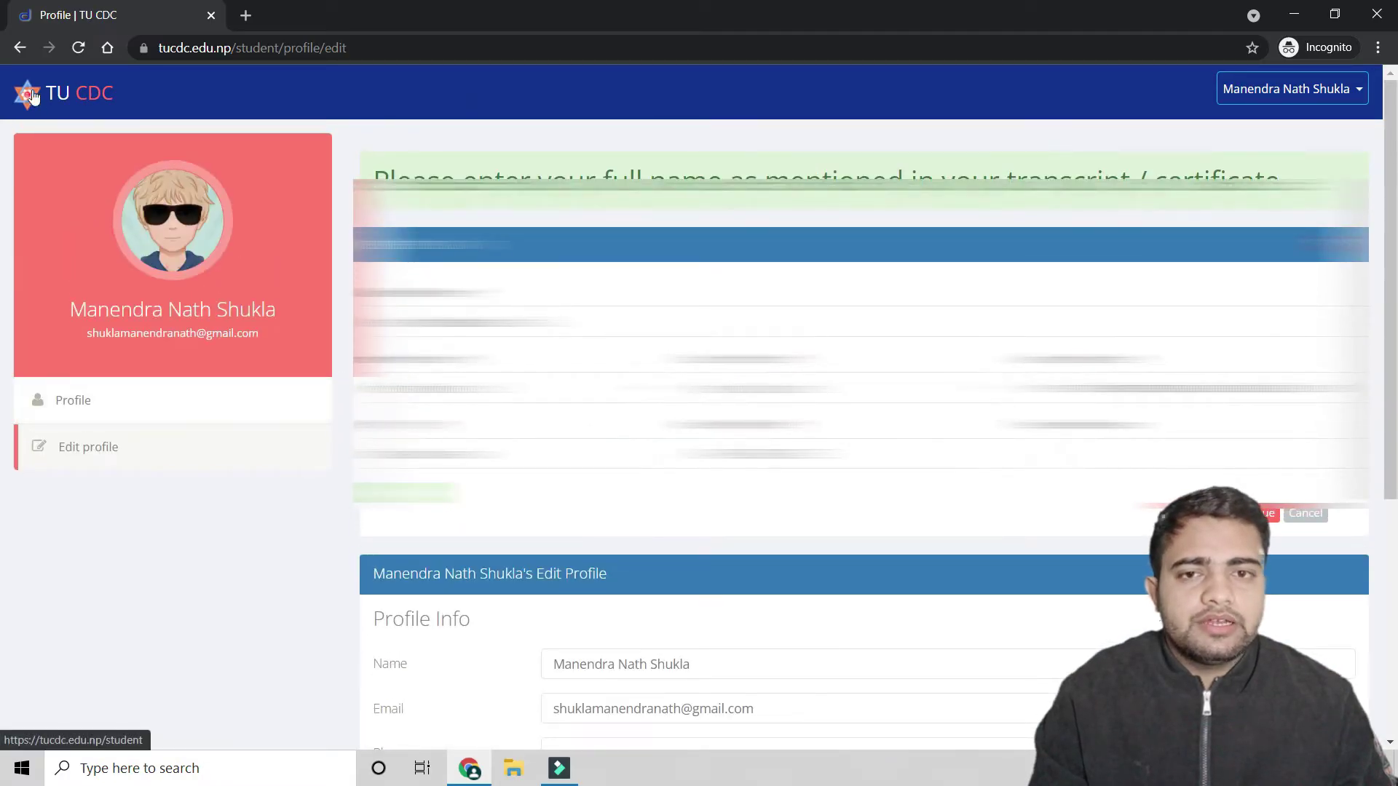
- Return to the student dashboard and start a new equivalence application
{"action": "left_click", "coordinate": [19, 48]}
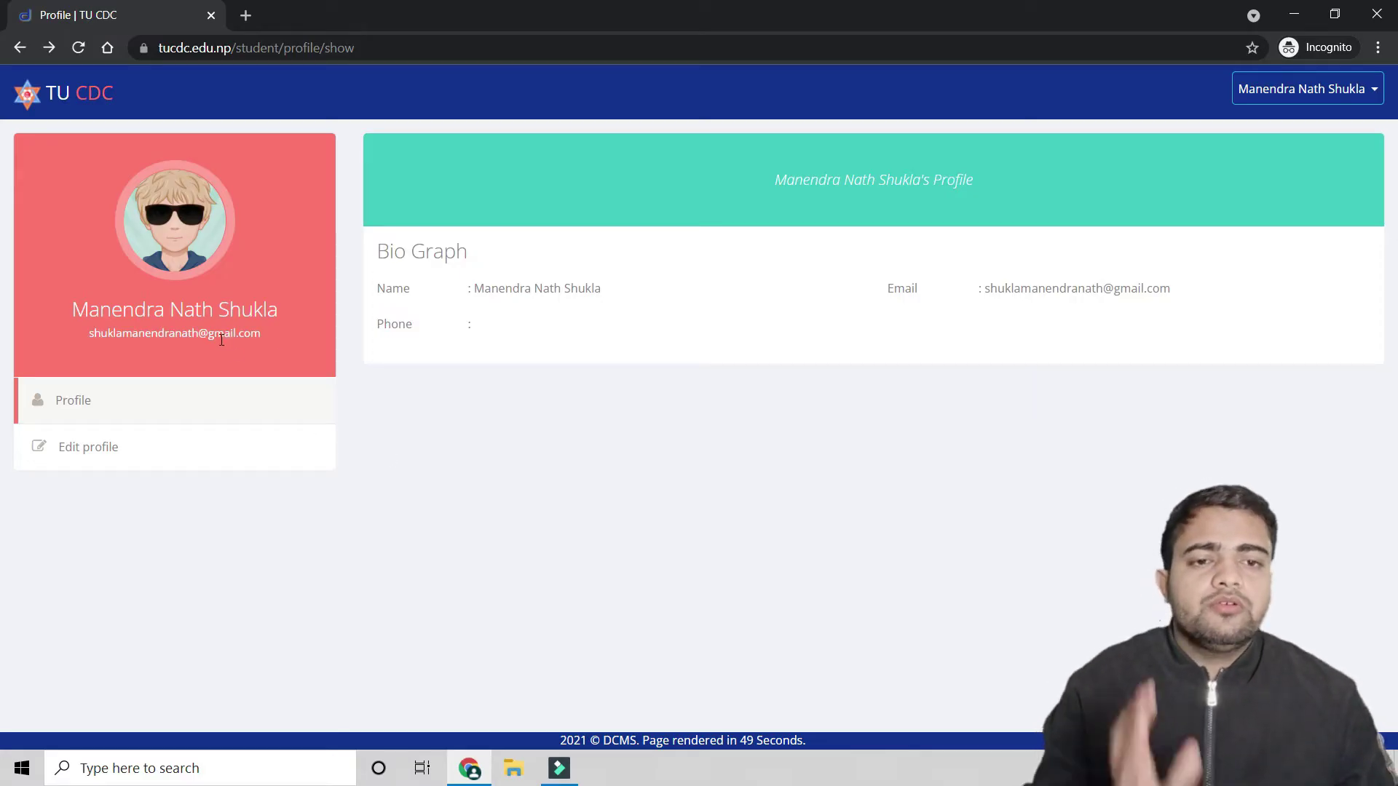
{"action": "left_click", "coordinate": [20, 47]}
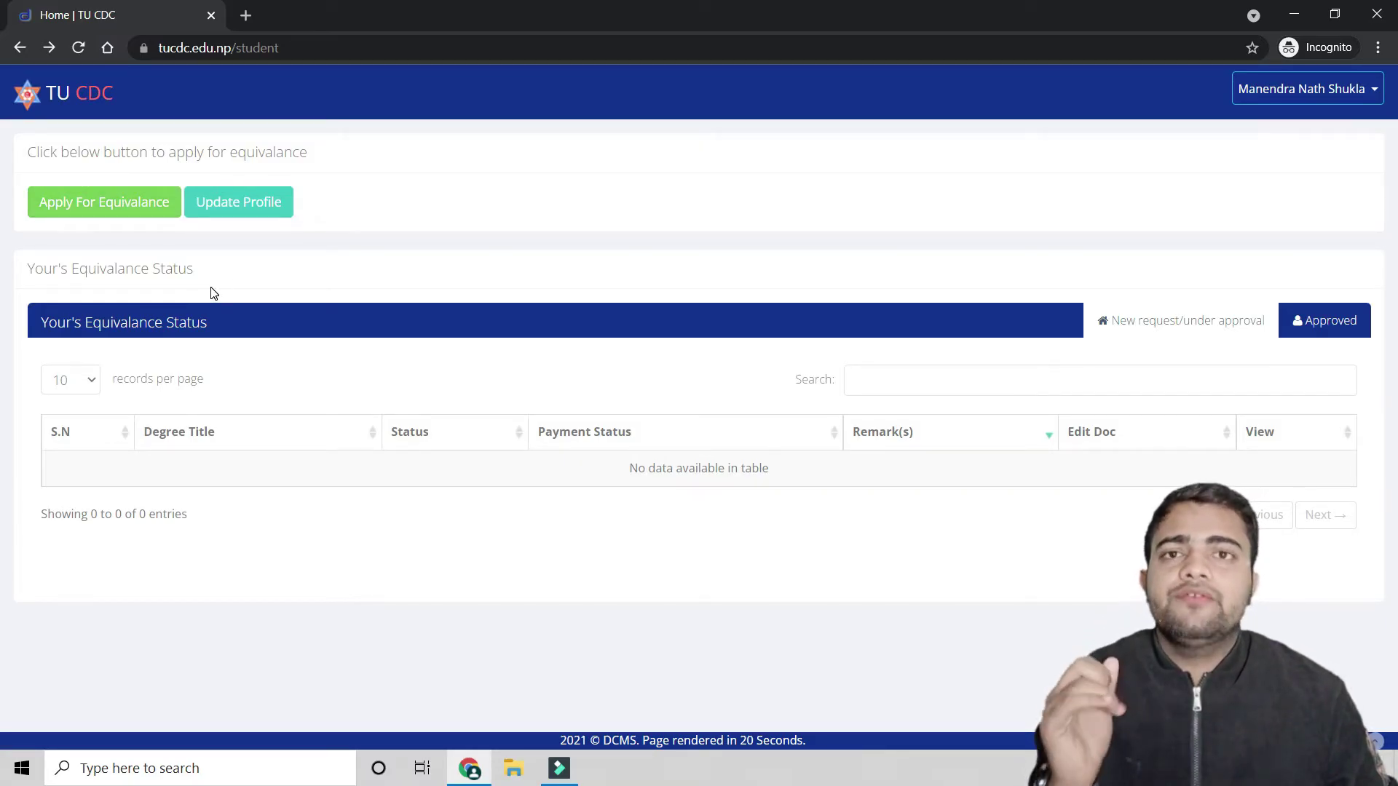
{"action": "left_click", "coordinate": [120, 206]}
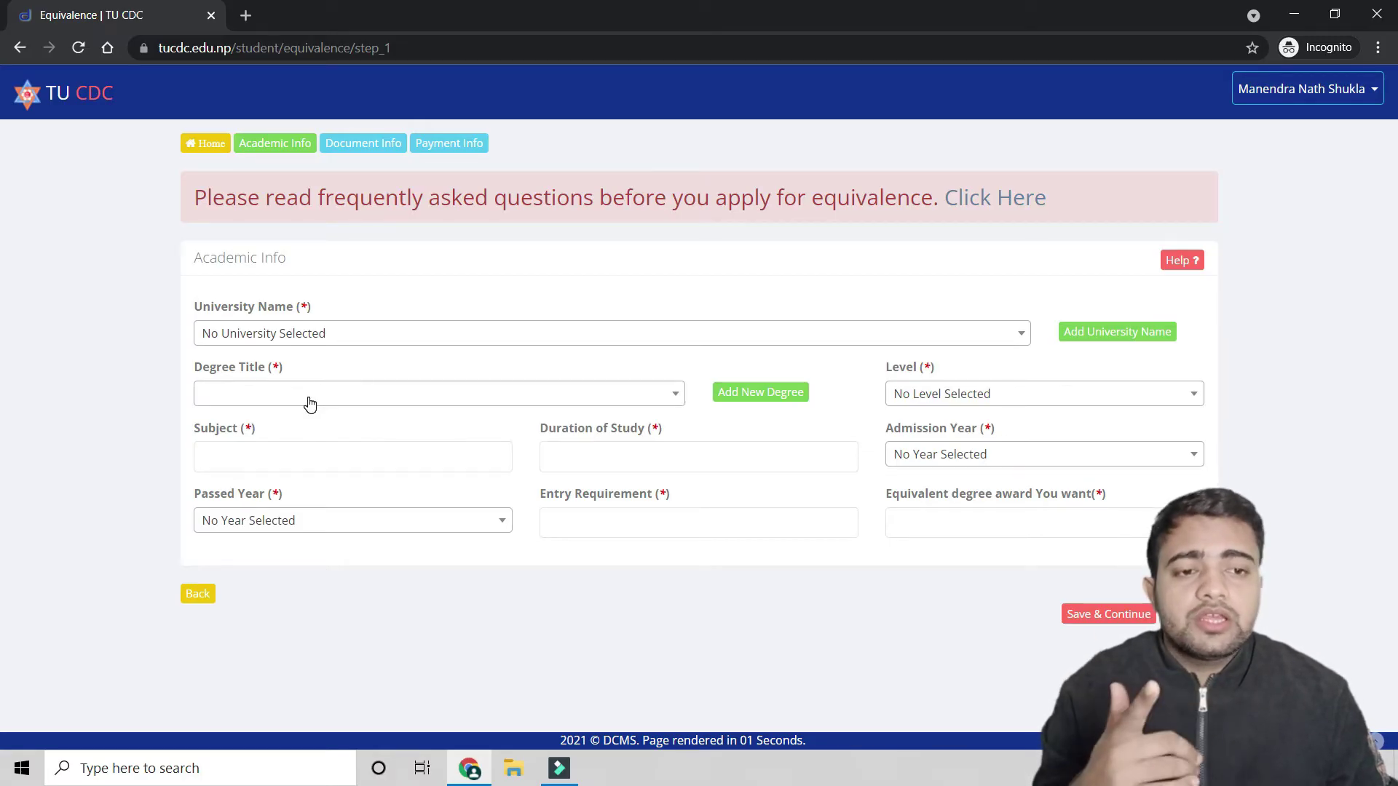
- Search the universities for "Vel Tech", select the Vel Tech Rangarajan entry with Tamil Nadu in its name, and open the degree title choices
{"action": "left_click", "coordinate": [374, 339]}
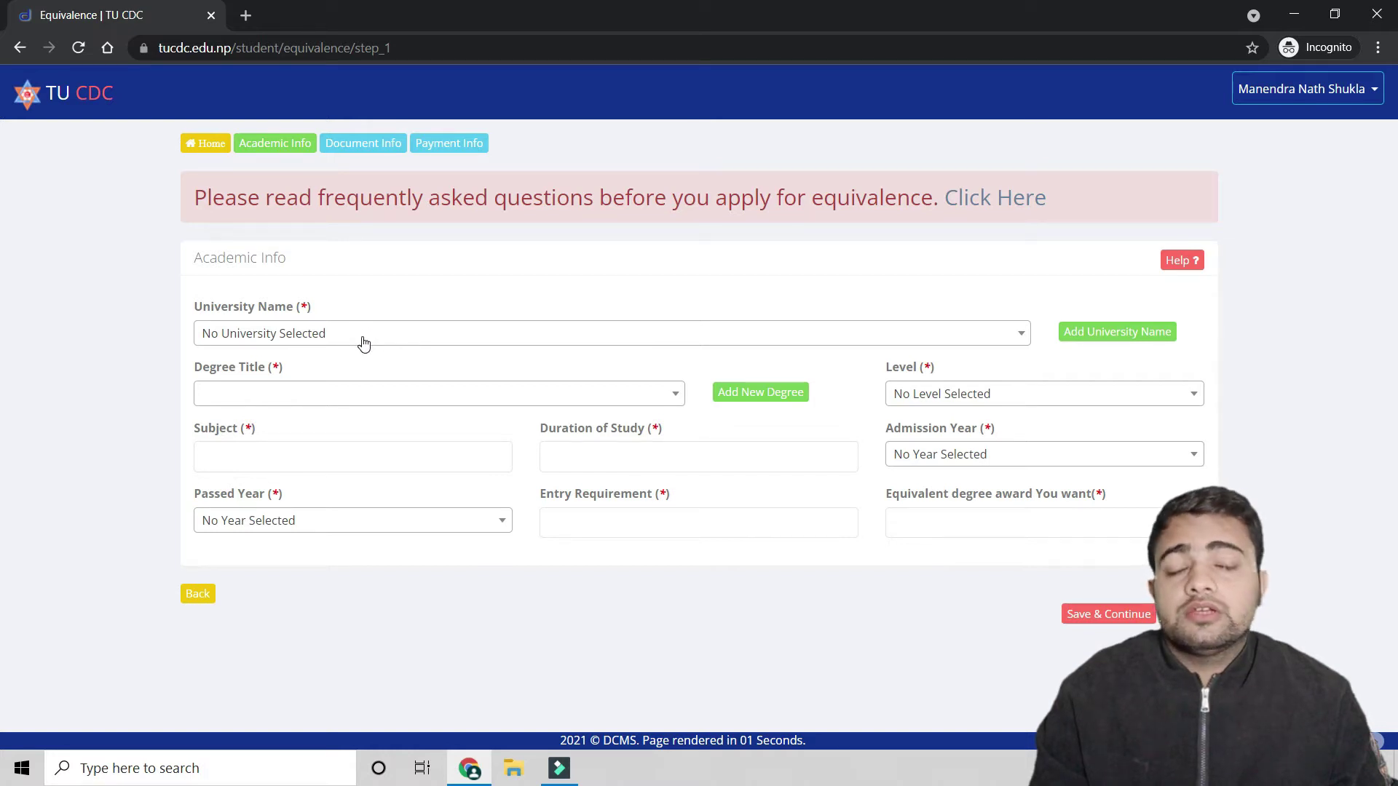
{"action": "left_click", "coordinate": [362, 342]}
{"action": "left_click", "coordinate": [359, 354]}
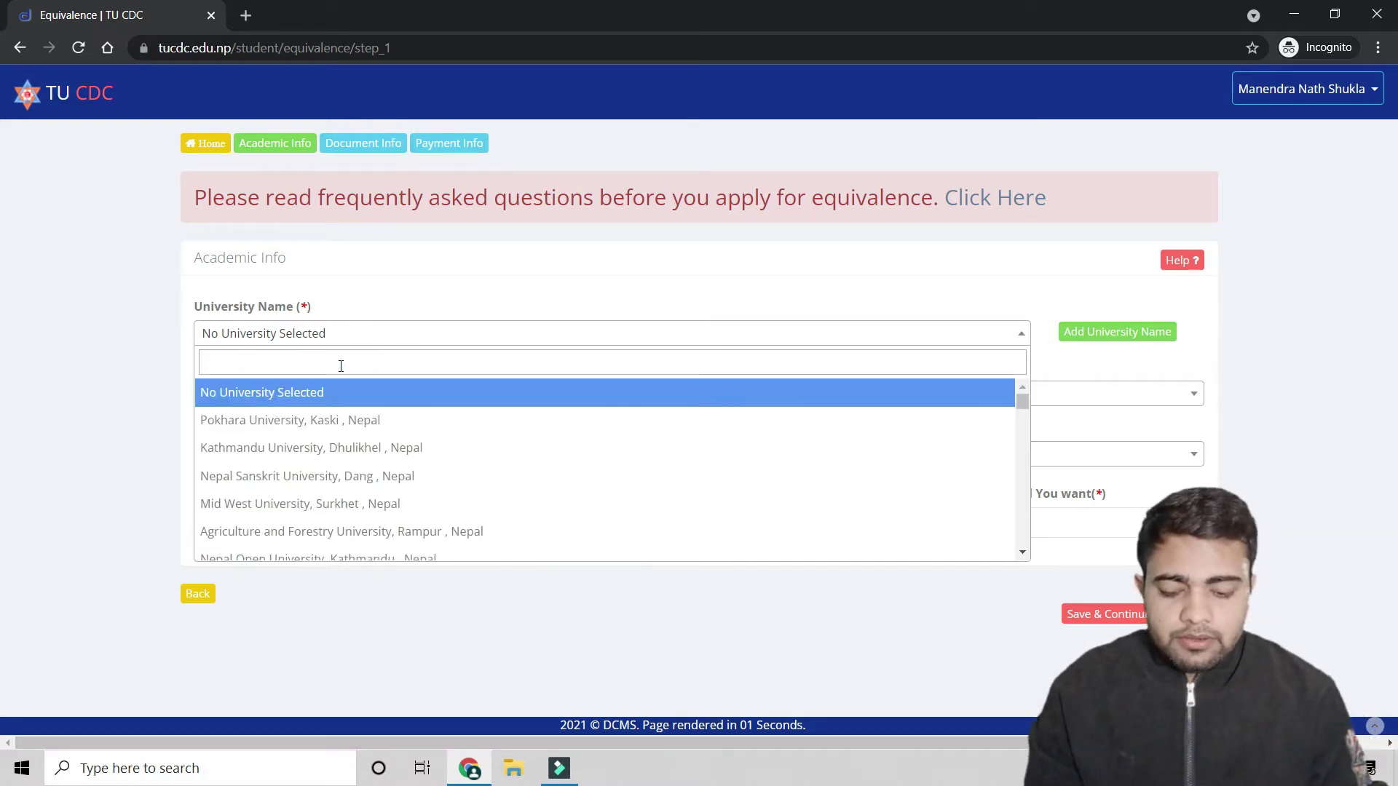
{"action": "type", "text": "Ve"}
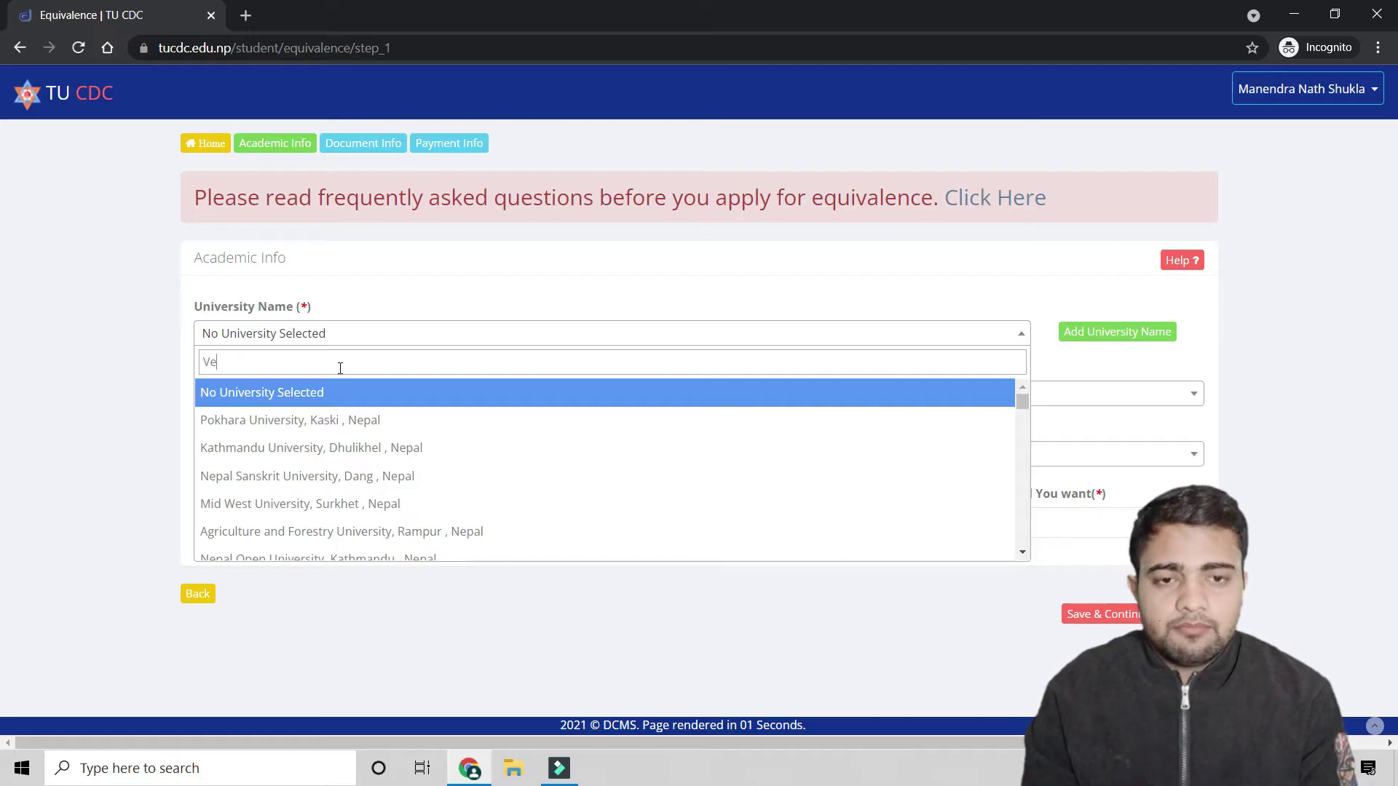
{"action": "type", "text": "l Teech"}
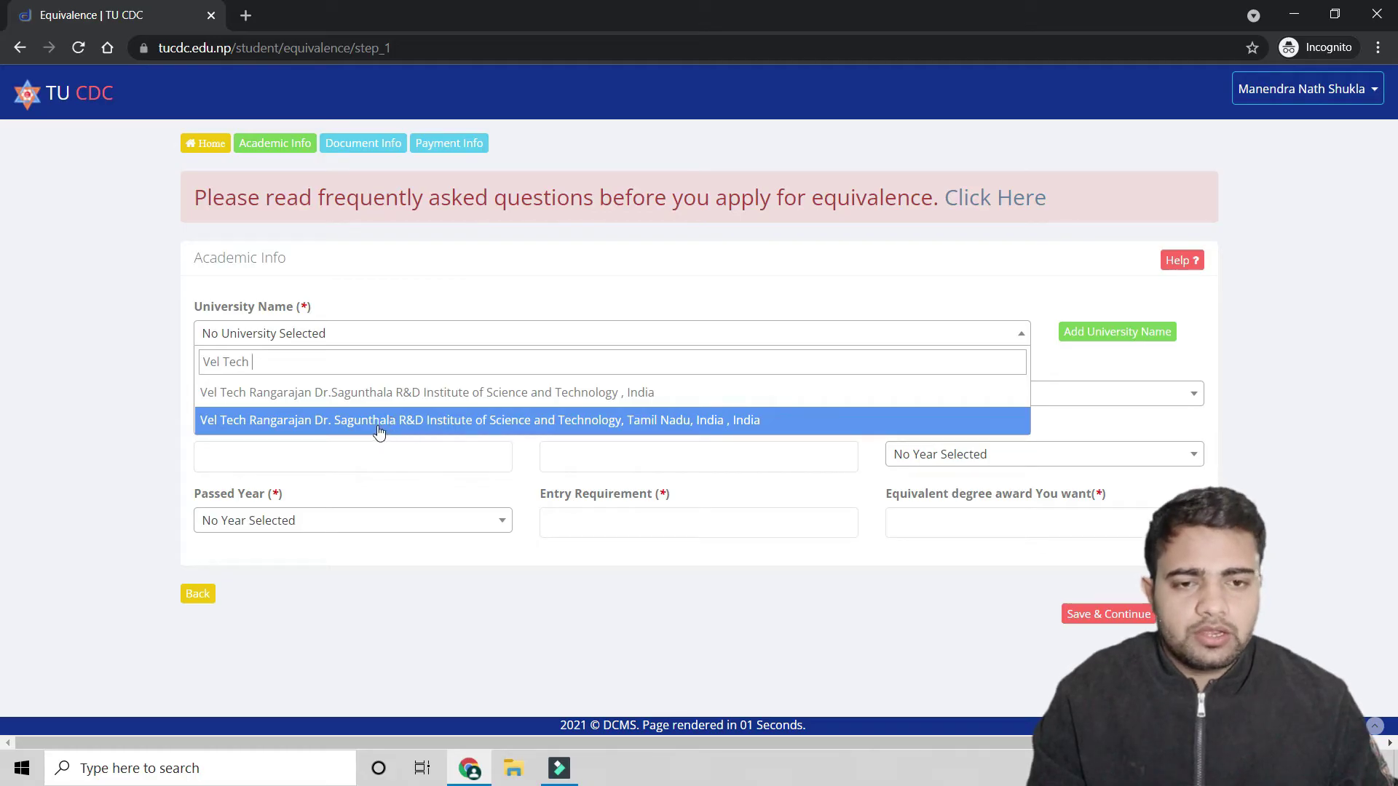
{"action": "key", "text": "Return"}
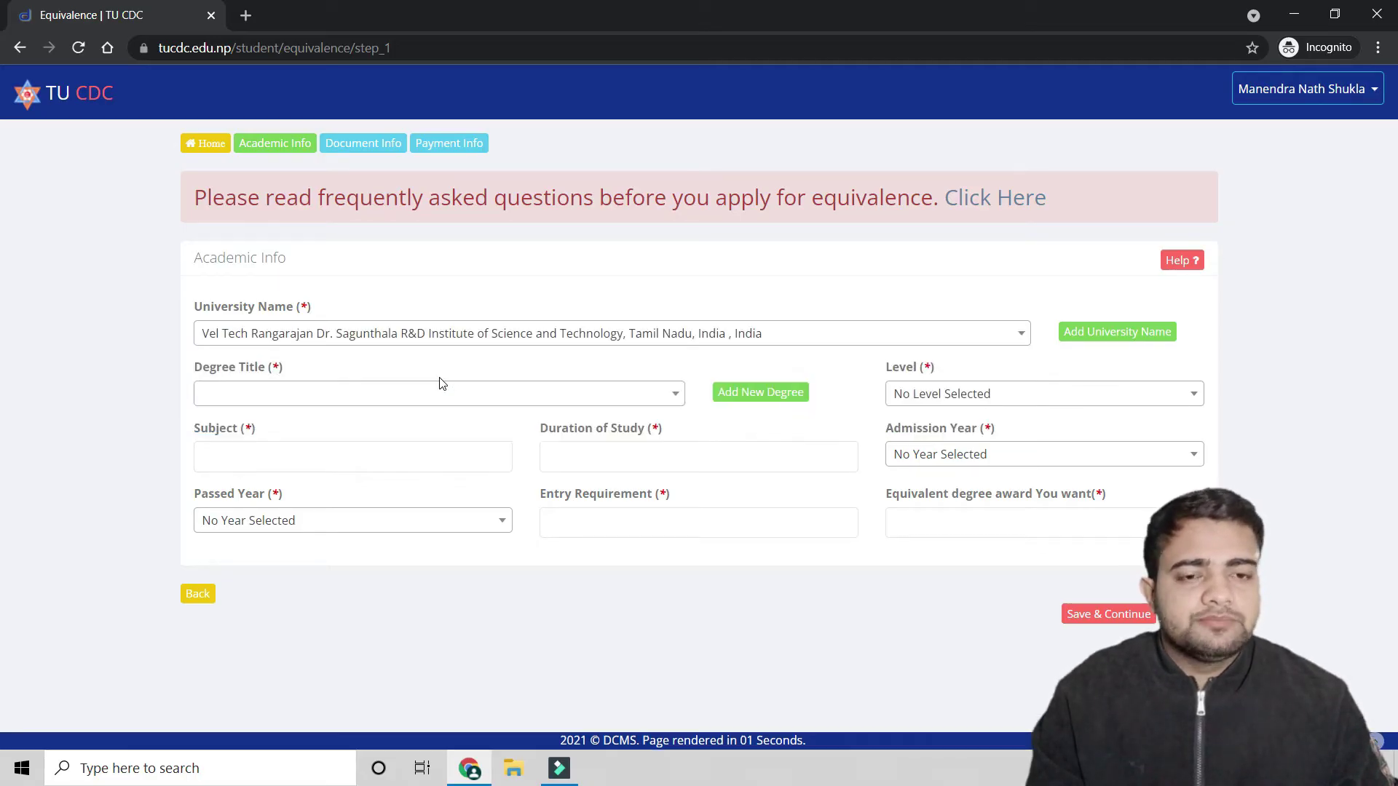
{"action": "left_click", "coordinate": [357, 394]}
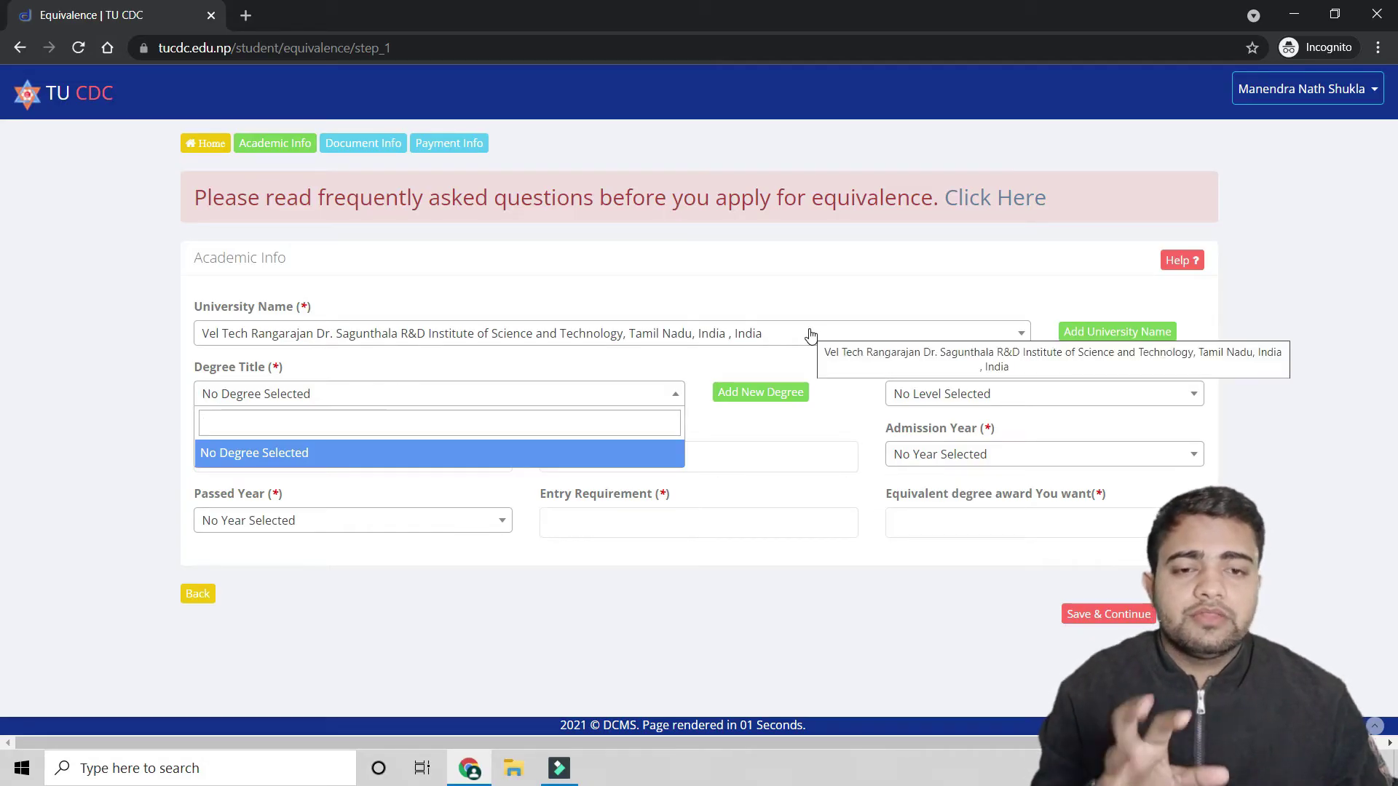
- Change the university to "Vel Tech Rangarajan Dr.Sagunthala R&D Institute of Science and Technology , India"
{"action": "left_click", "coordinate": [765, 337]}
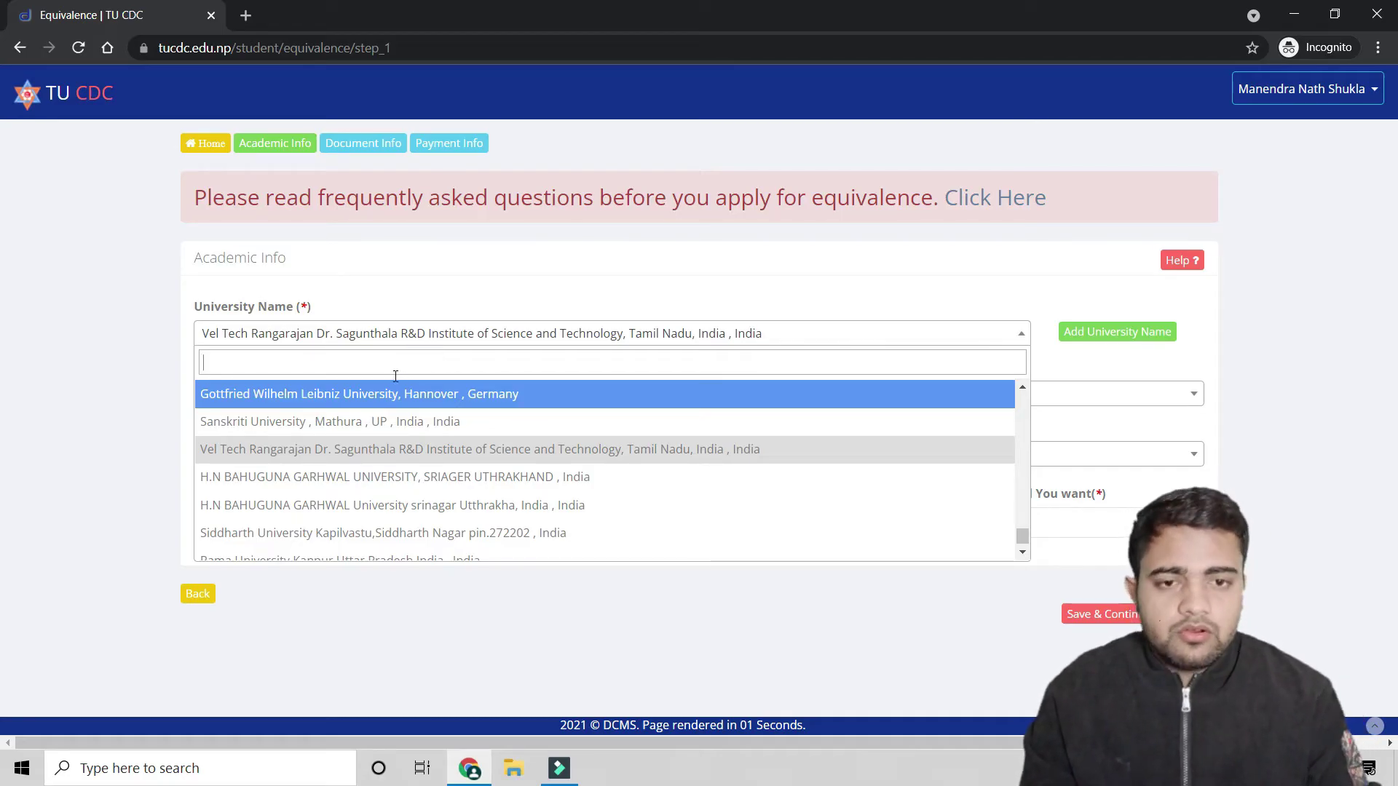
{"action": "left_click", "coordinate": [251, 364]}
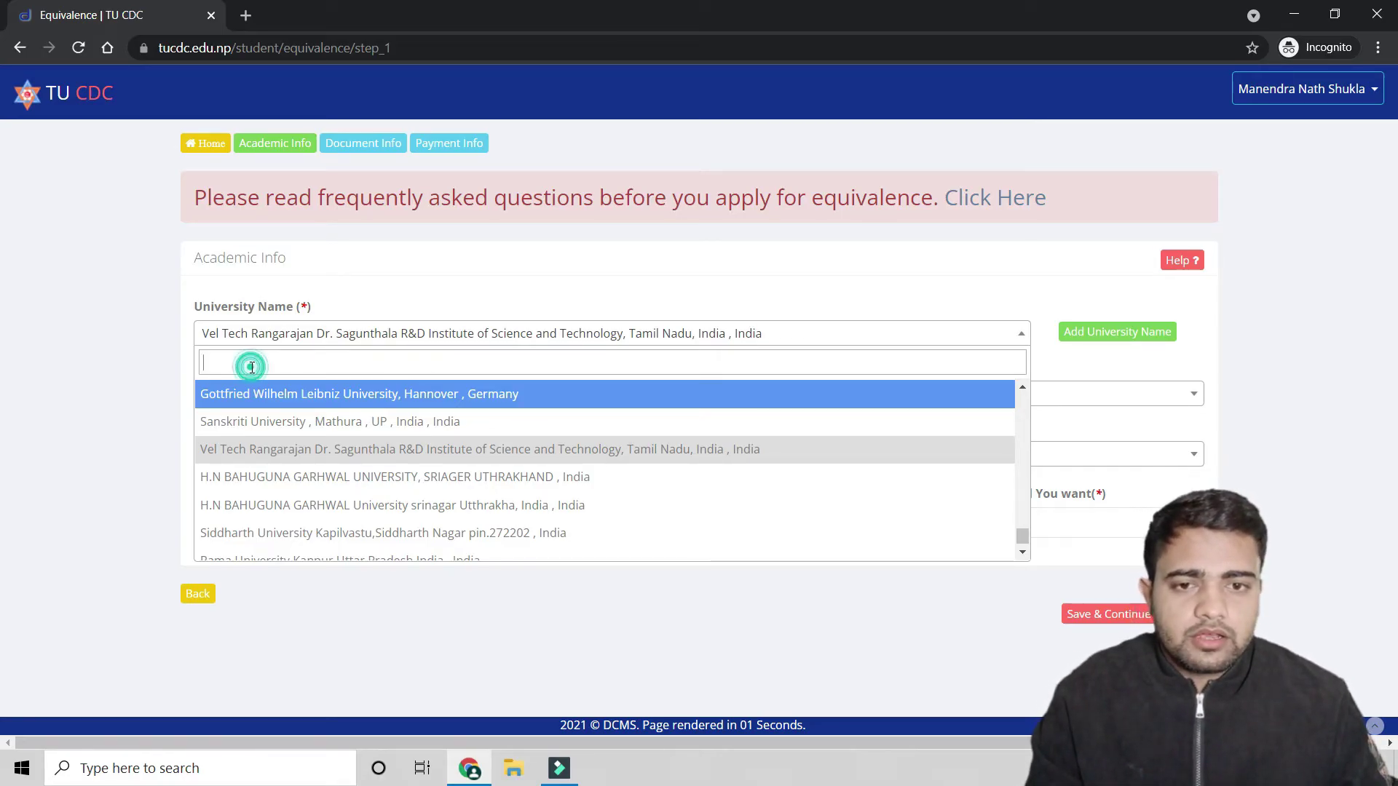
{"action": "left_click", "coordinate": [255, 360]}
{"action": "left_click", "coordinate": [270, 359]}
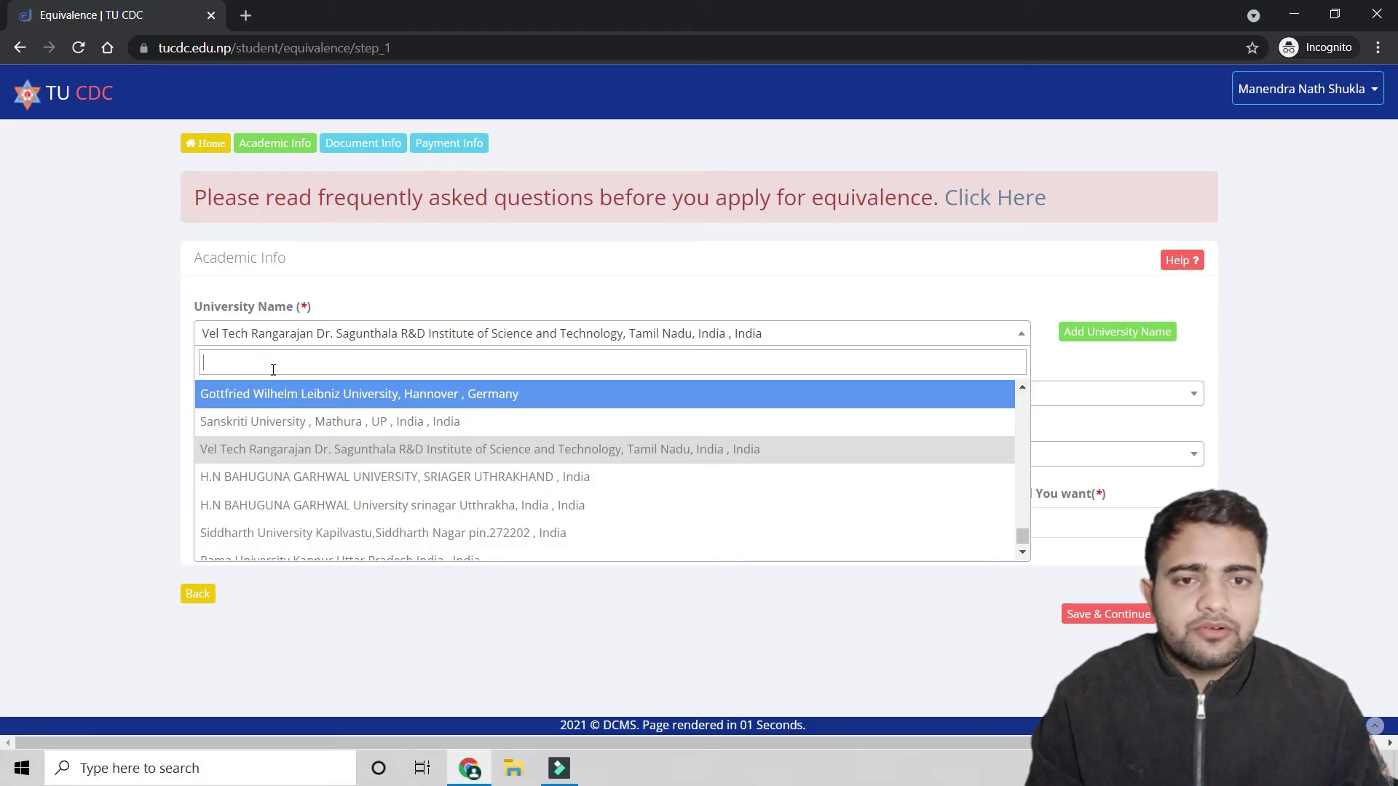
{"action": "type", "text": "Vel Tech"}
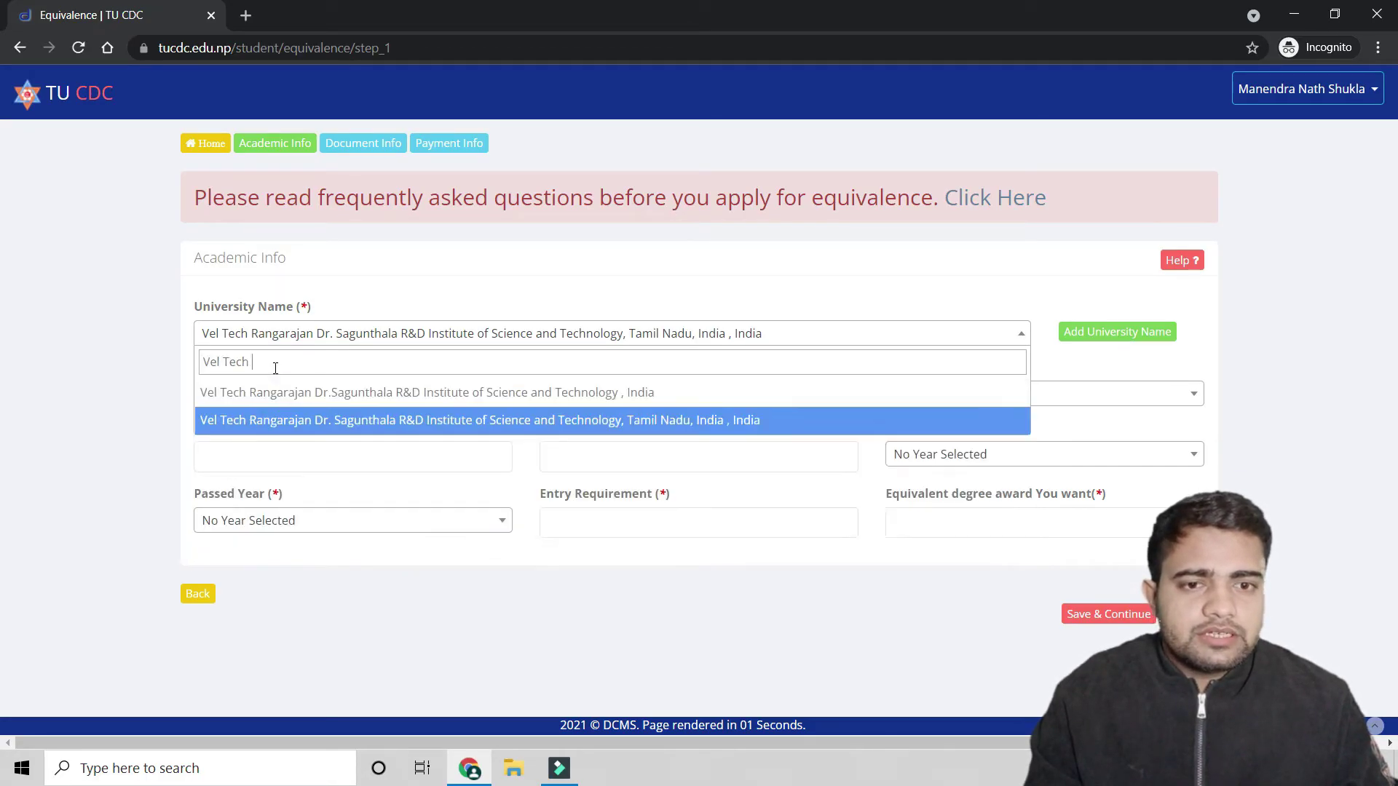
{"action": "left_click", "coordinate": [360, 403]}
- Check which degree titles are offered for the selected Vel Tech university entry
{"action": "left_click", "coordinate": [360, 393]}
{"action": "left_click", "coordinate": [360, 394]}
{"action": "left_click", "coordinate": [360, 394]}
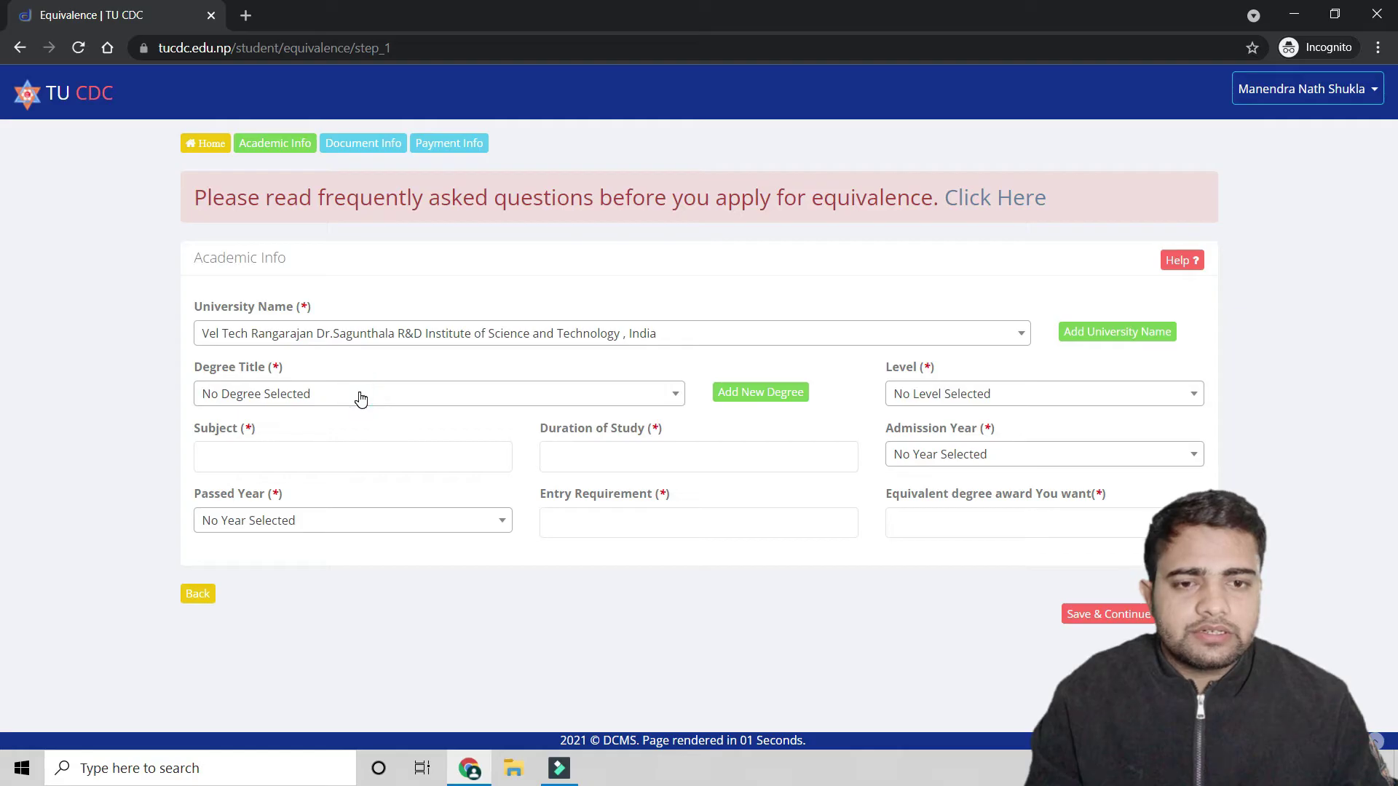
{"action": "left_click", "coordinate": [359, 394]}
{"action": "left_click", "coordinate": [360, 394]}
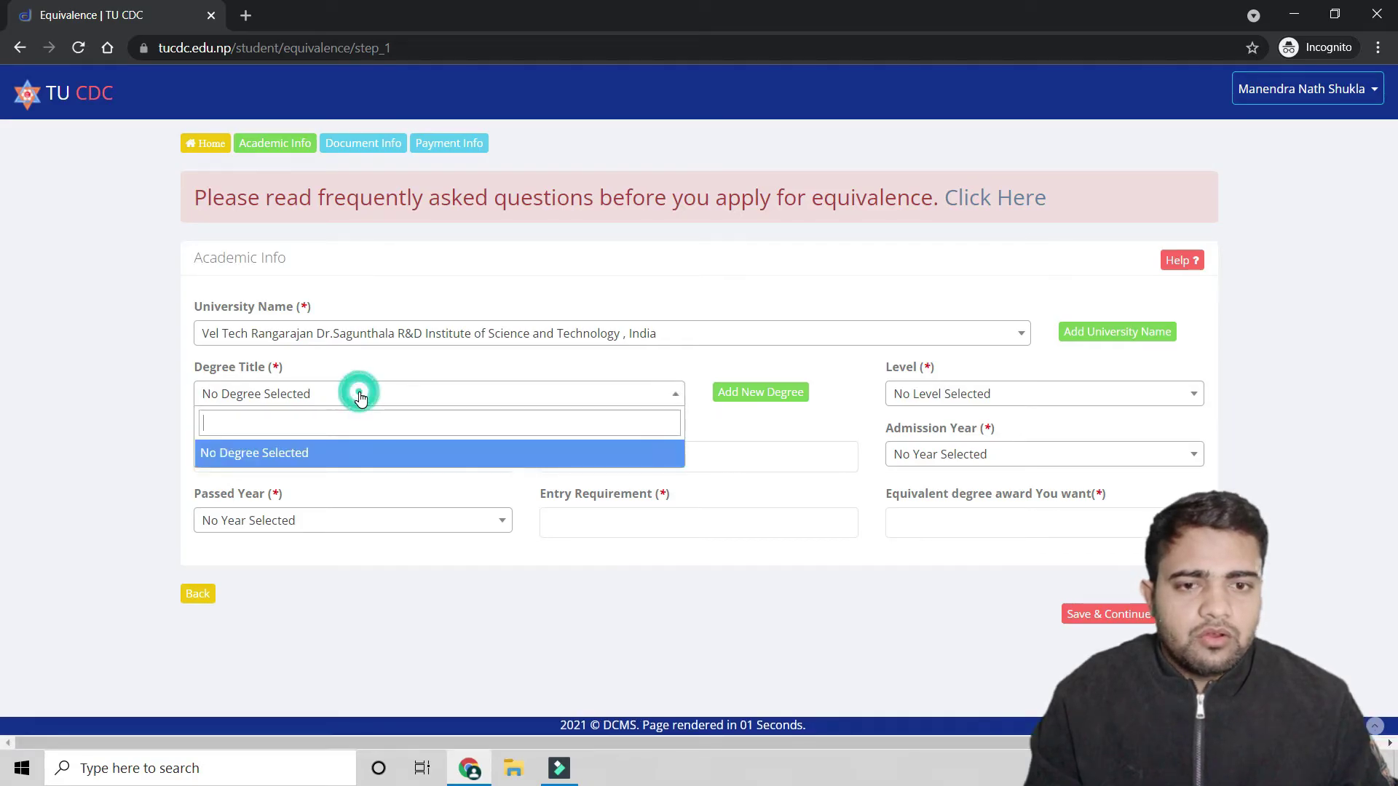
{"action": "left_click", "coordinate": [360, 394]}
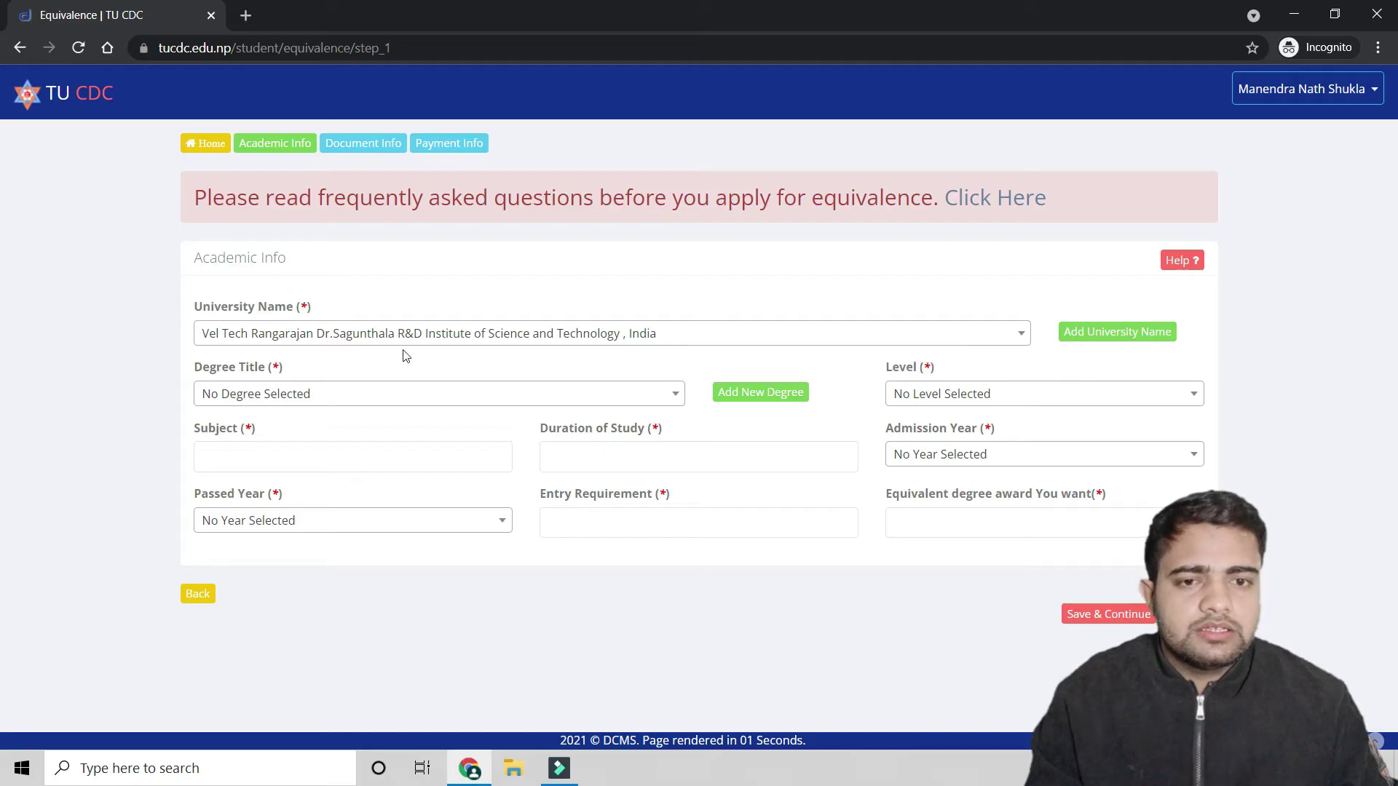
{"action": "left_click", "coordinate": [332, 392]}
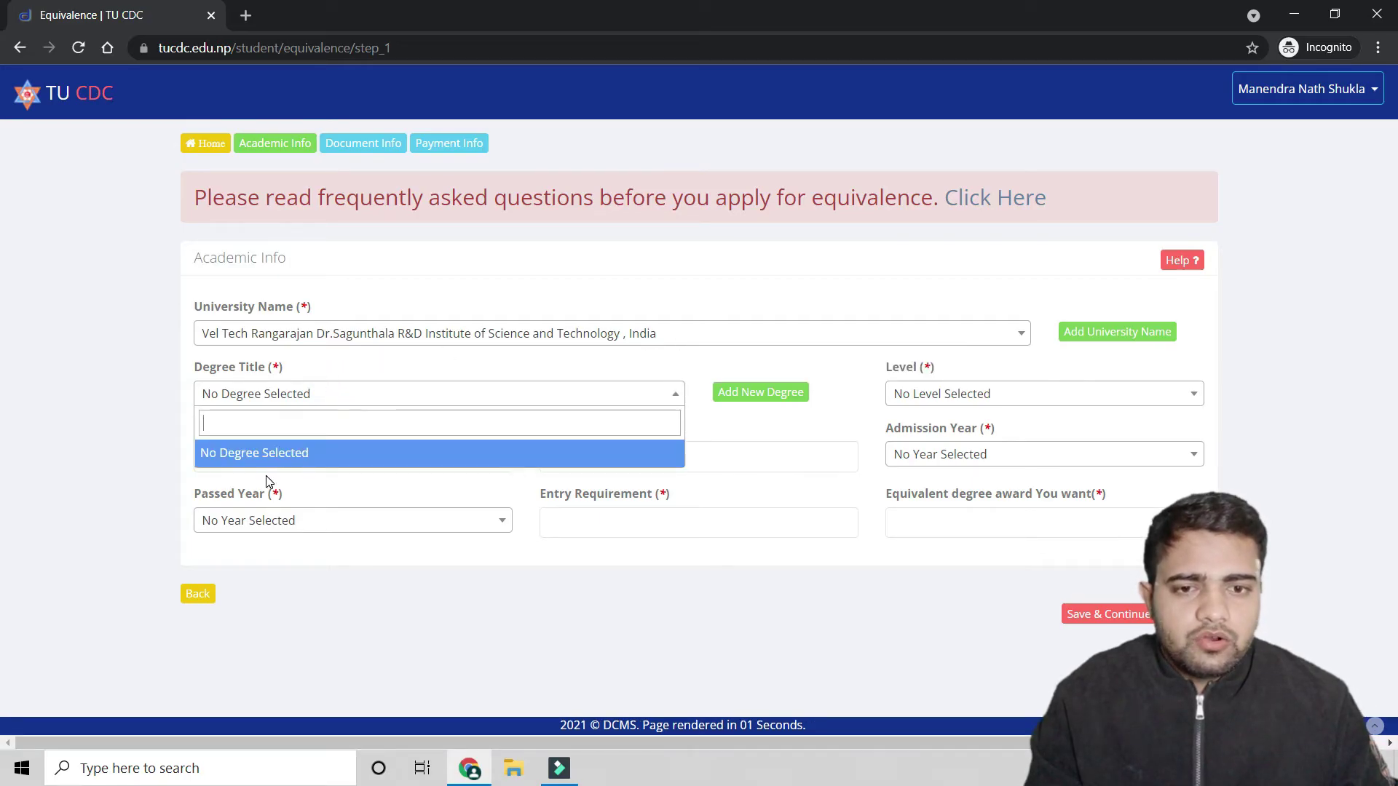
{"action": "left_click", "coordinate": [700, 321]}
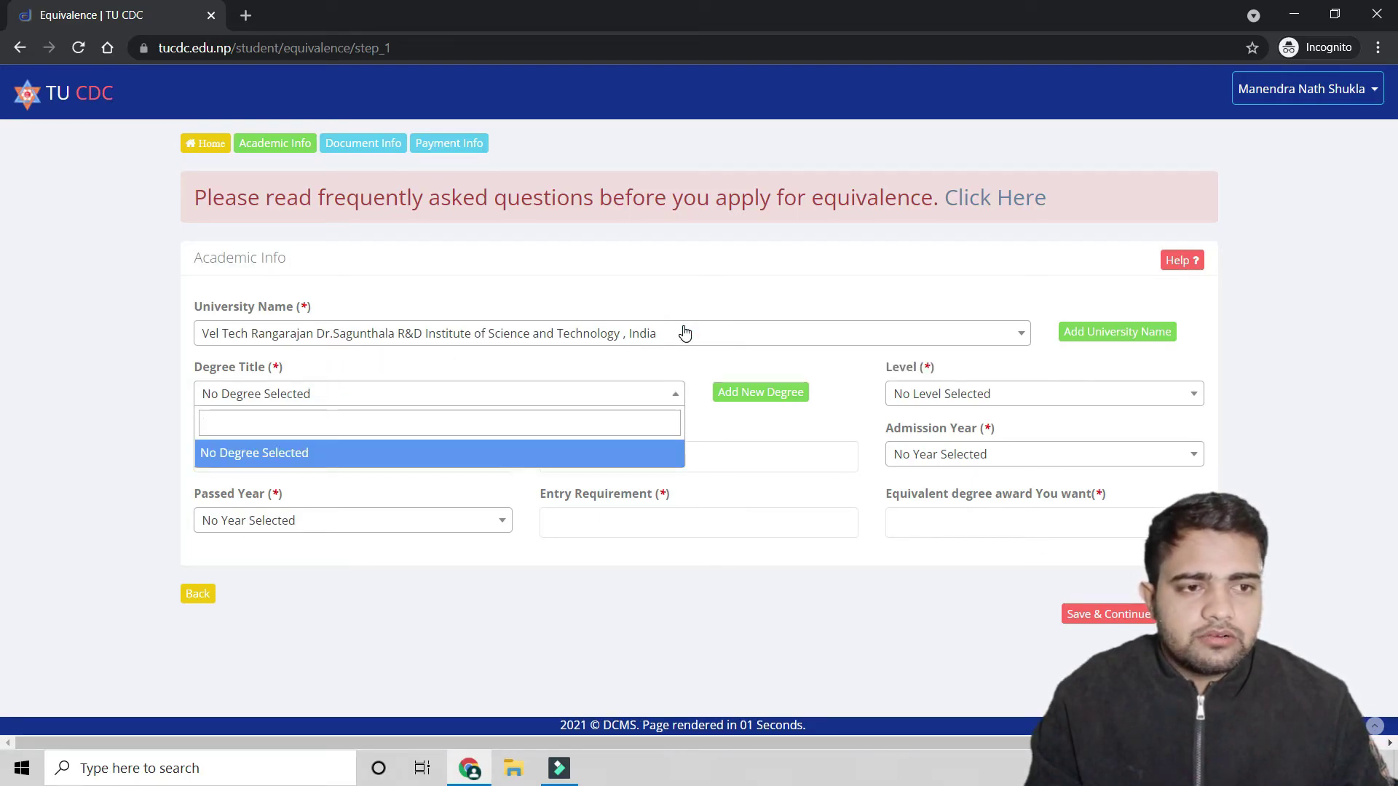
- Search for "Vel" and set the university to "Vel Tech. Rangarajan Dr. Sagunthala R&D. Institute of Science and Technology , India"
{"action": "left_click", "coordinate": [667, 340]}
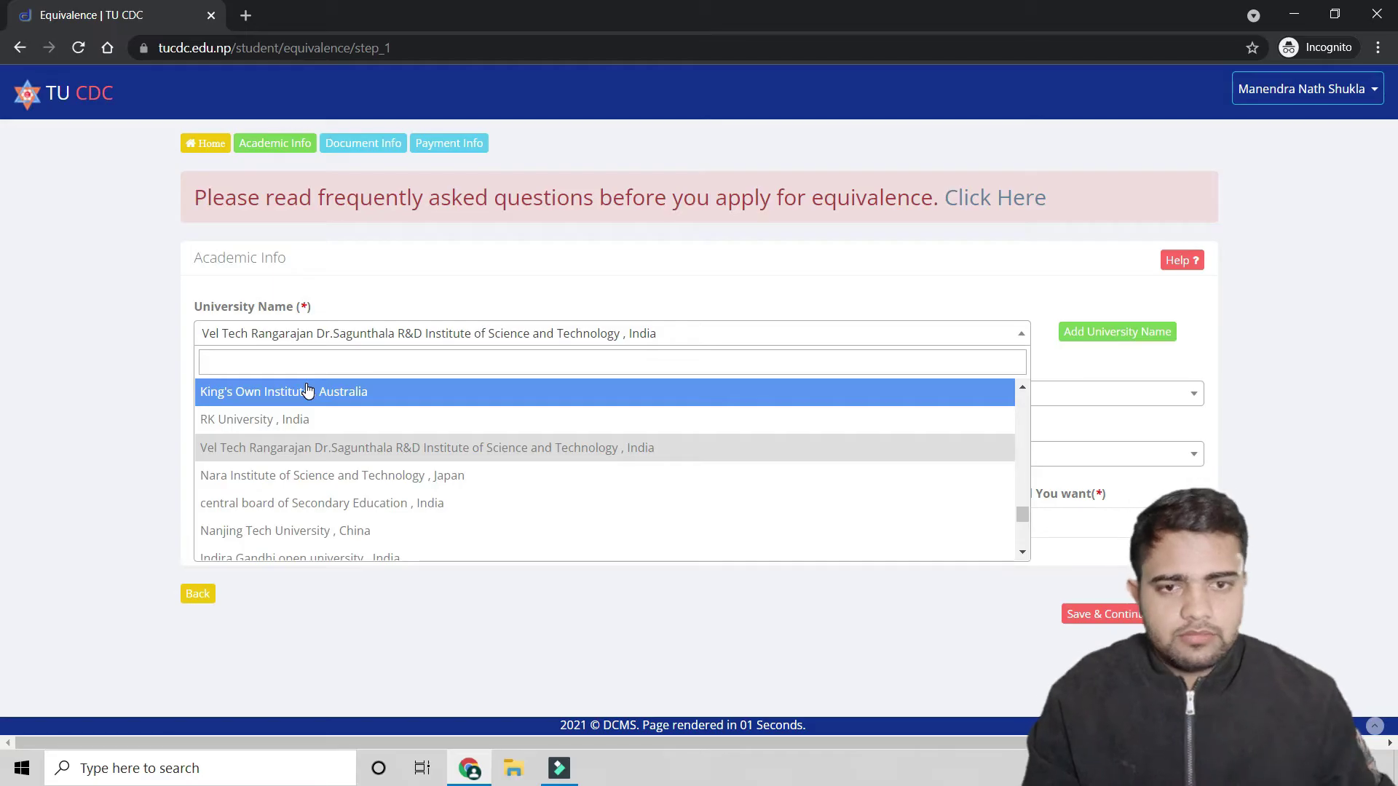
{"action": "type", "text": "Vel"}
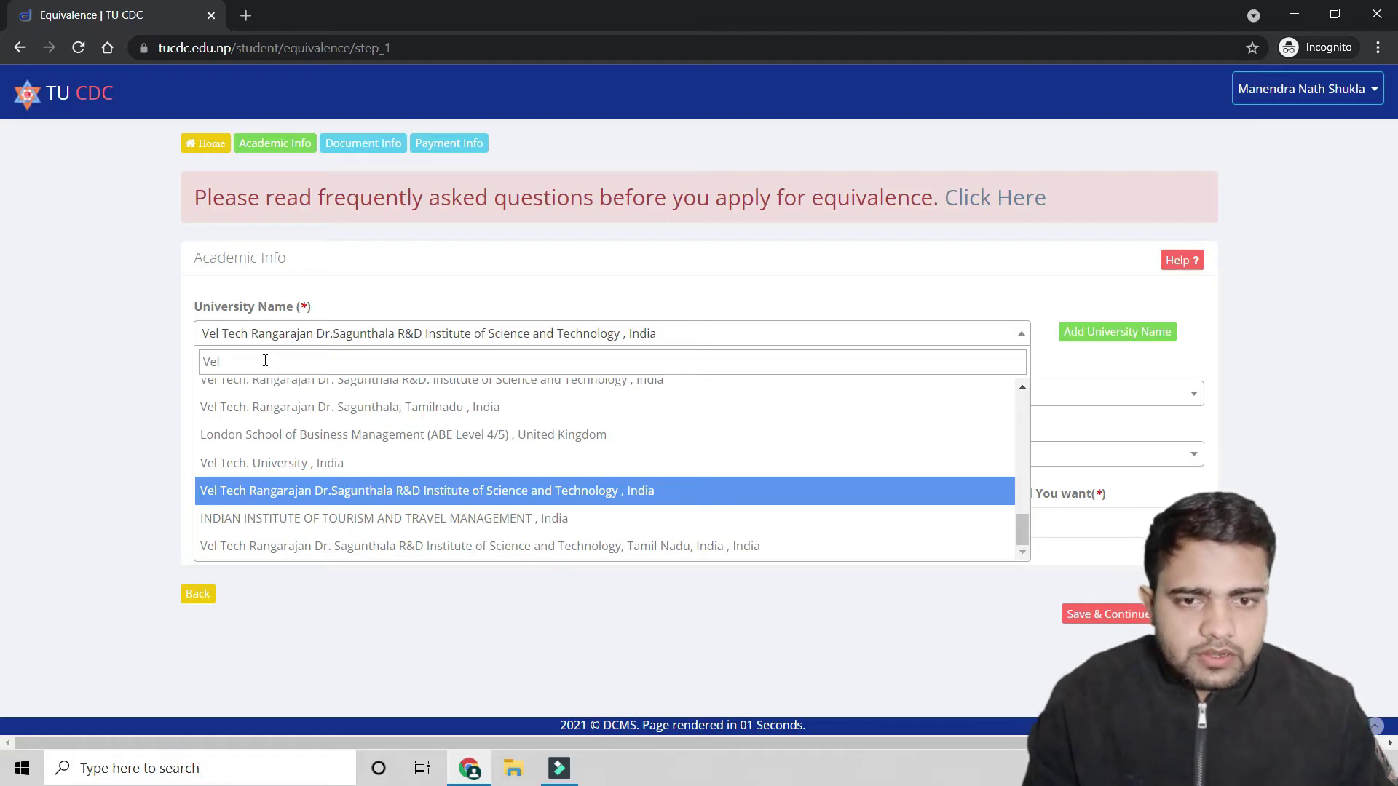
{"action": "scroll", "coordinate": [490, 493], "scroll_direction": "up", "scroll_amount": 1}
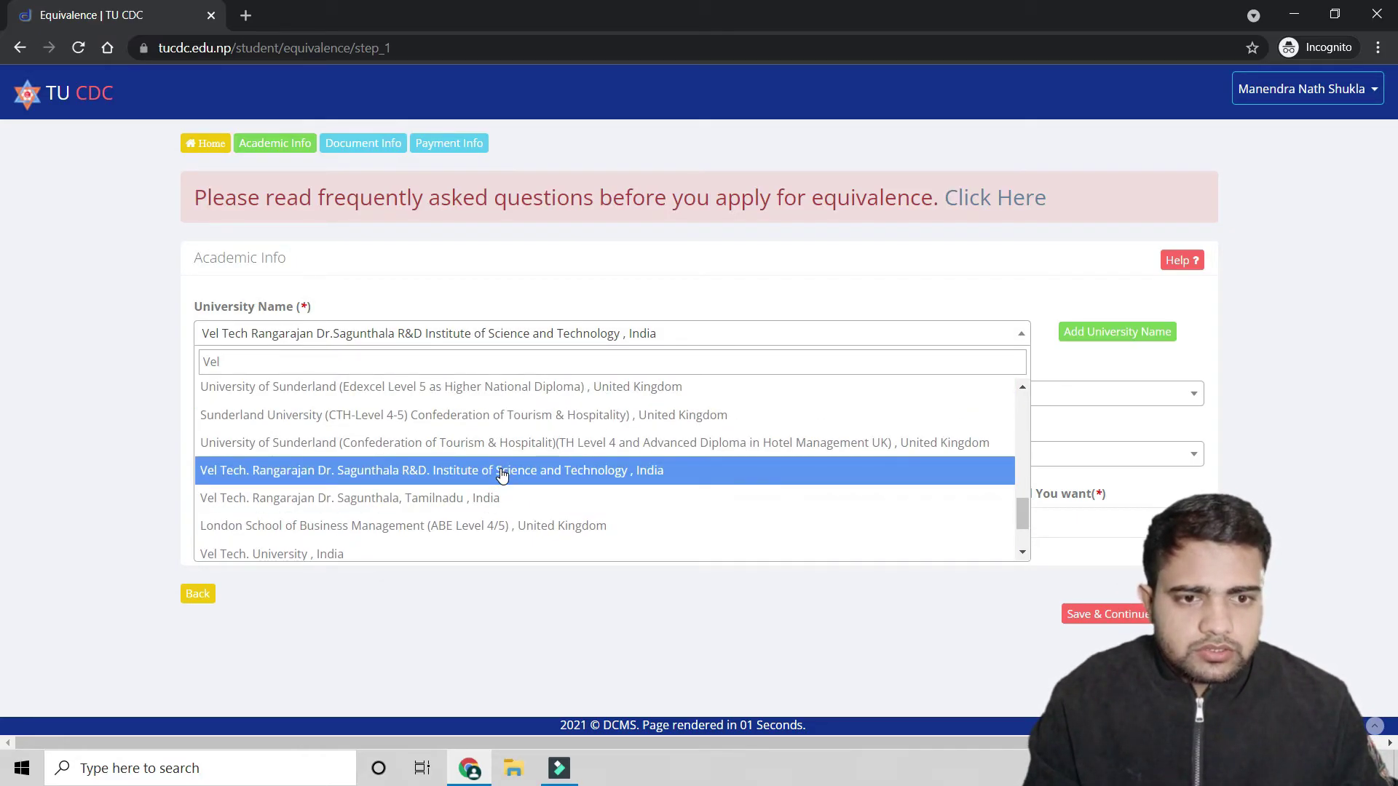
{"action": "left_click", "coordinate": [500, 472]}
- Set the degree title to "B. Tech. in Computer Science and Engineering." and the level to Bachelor
{"action": "left_click", "coordinate": [400, 392]}
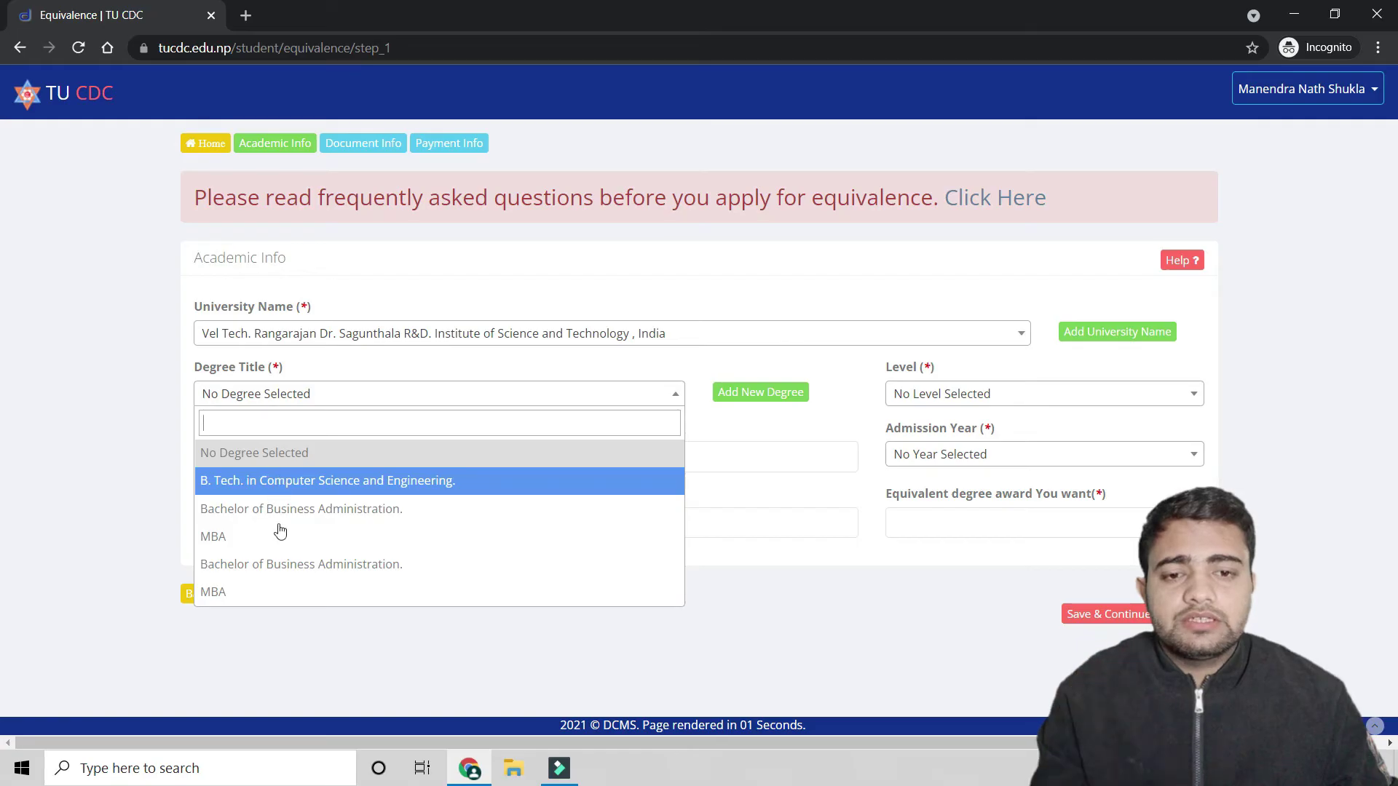
{"action": "left_click", "coordinate": [313, 486]}
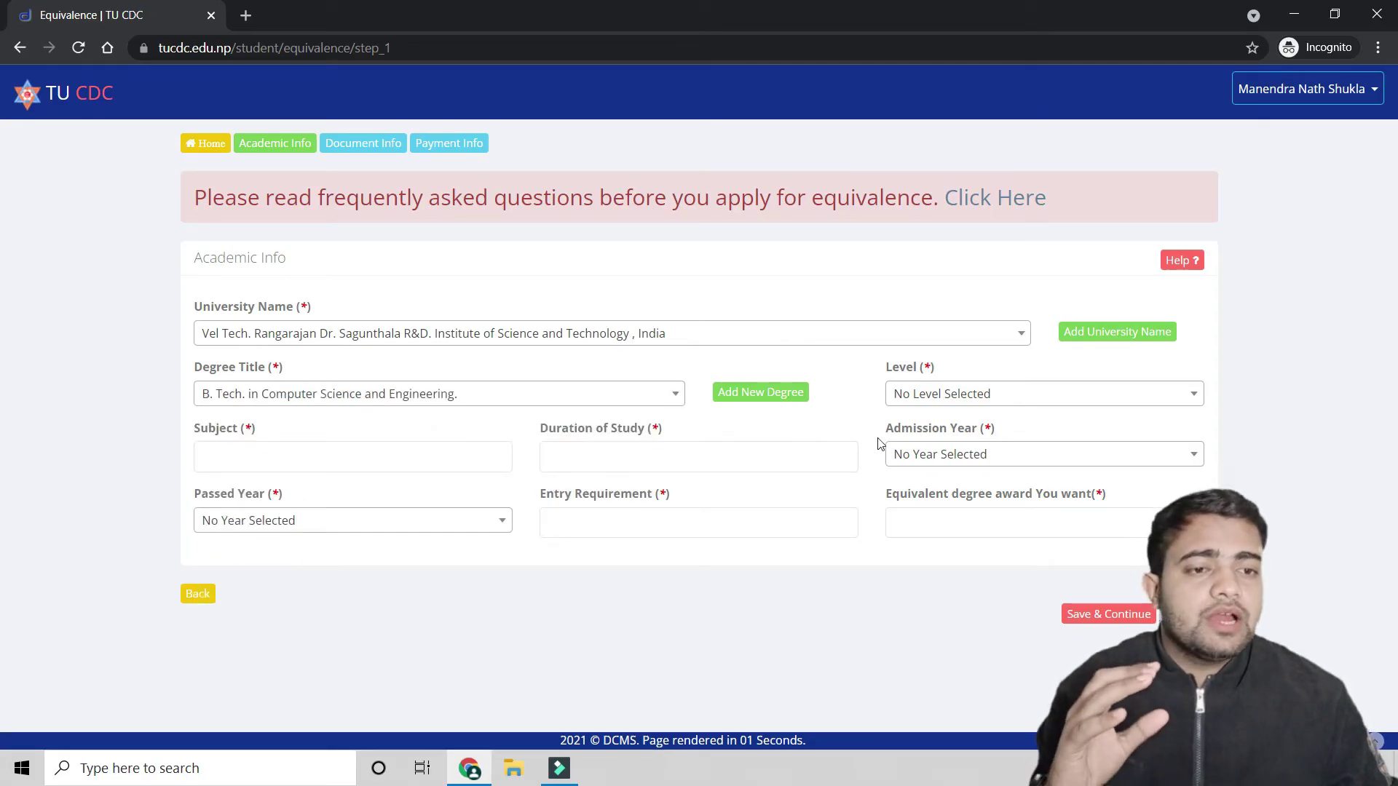
{"action": "left_click", "coordinate": [1016, 401]}
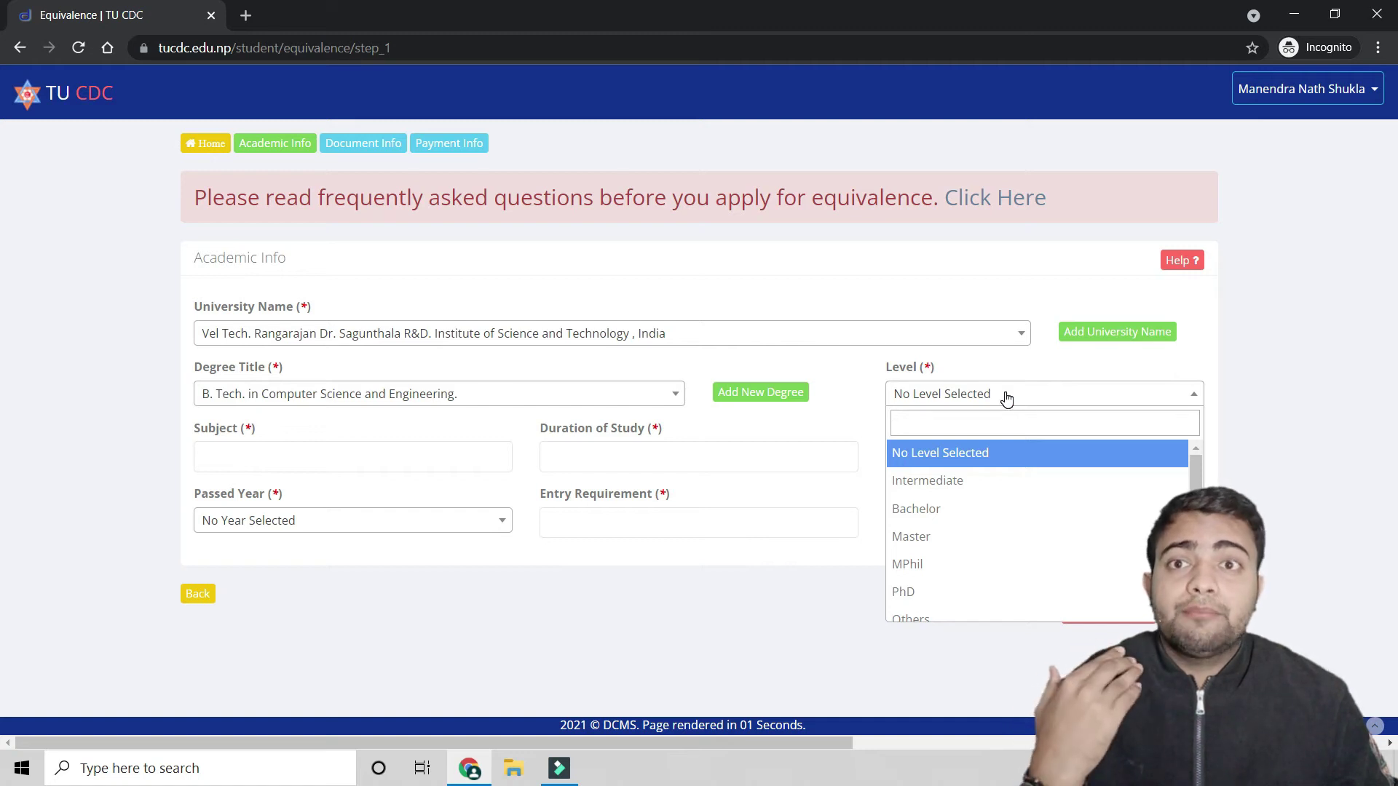
{"action": "left_click", "coordinate": [991, 508]}
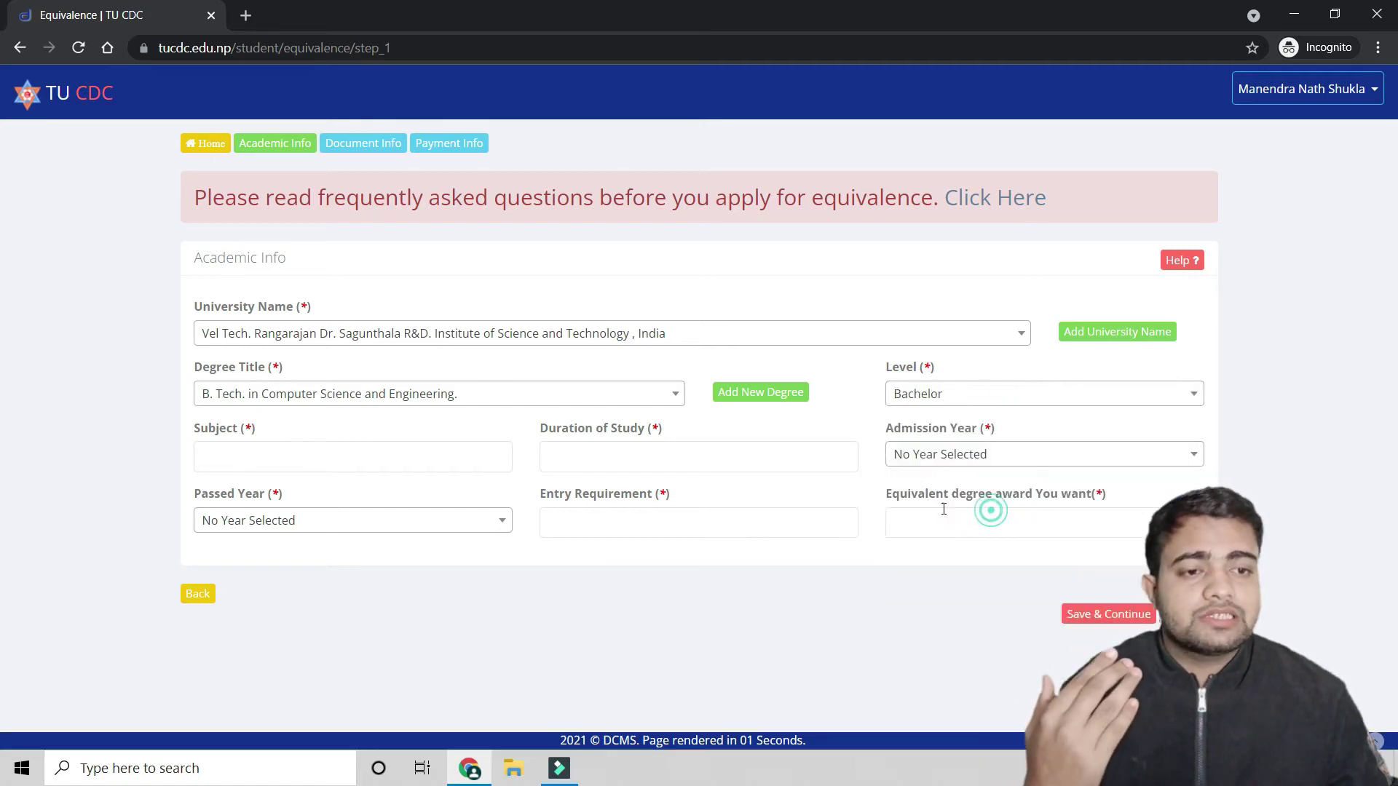
- Go through the unfilled subject, duration of study, admission year, passed year and entry requirement fields of the academic information form
{"action": "left_click", "coordinate": [257, 460]}
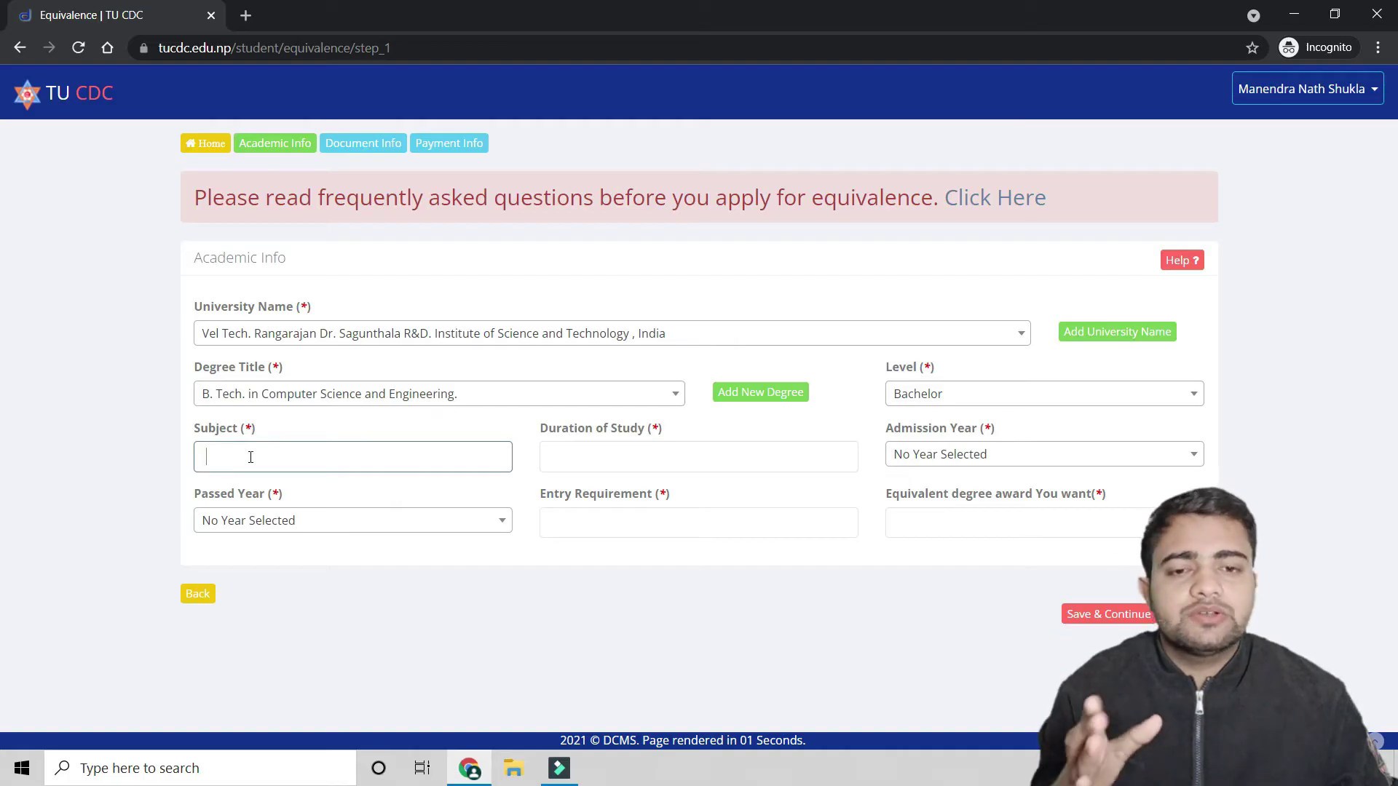
{"action": "left_click", "coordinate": [649, 456]}
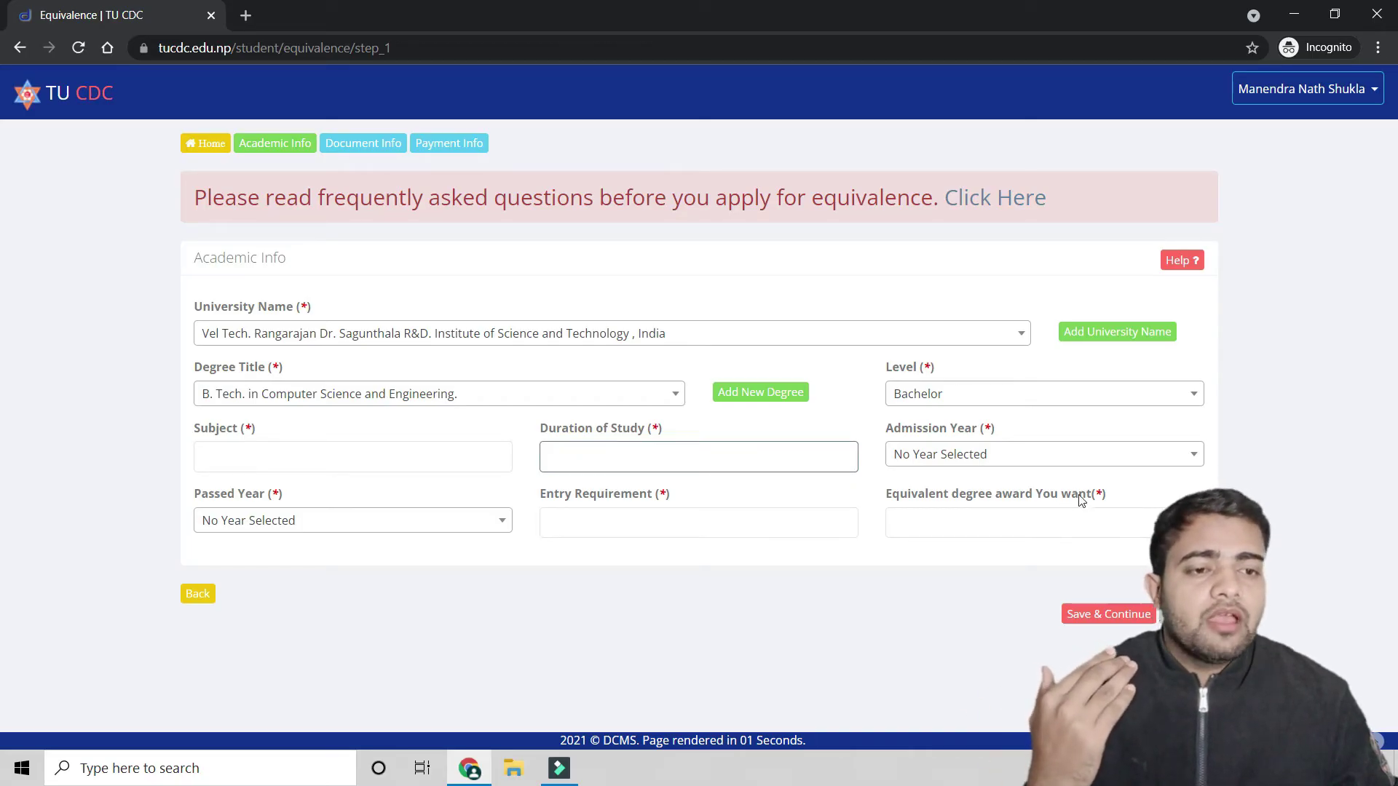
{"action": "left_click", "coordinate": [984, 453]}
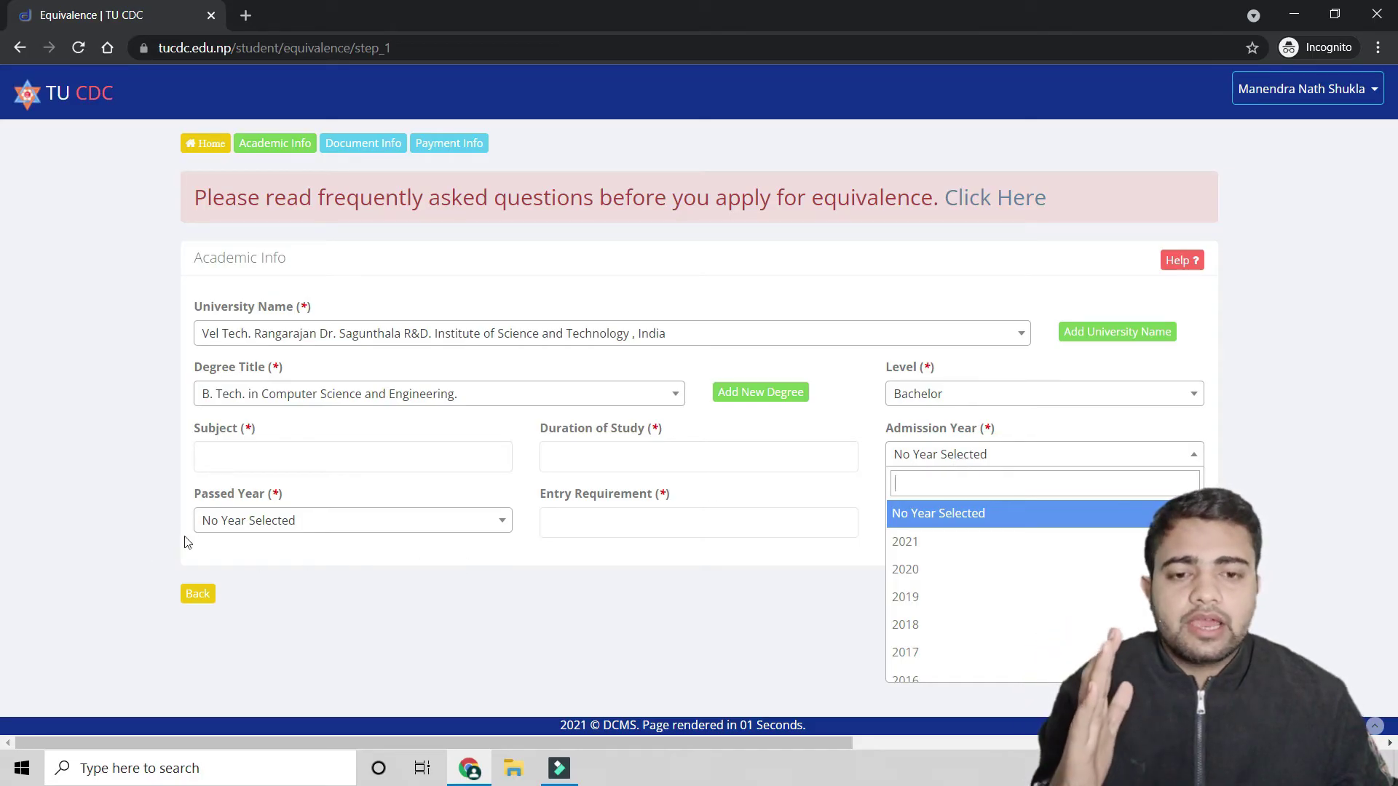
{"action": "left_click", "coordinate": [319, 557]}
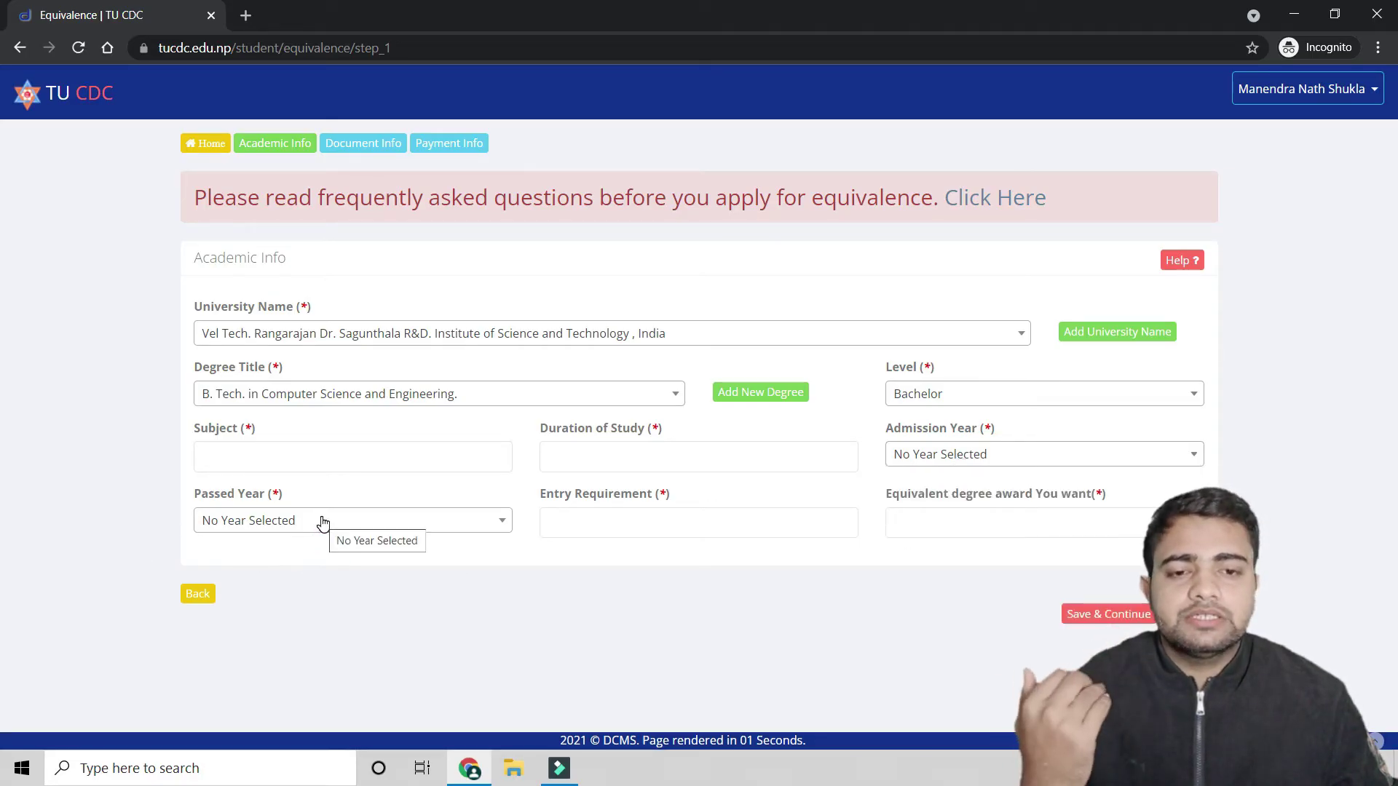
{"action": "left_click", "coordinate": [632, 527]}
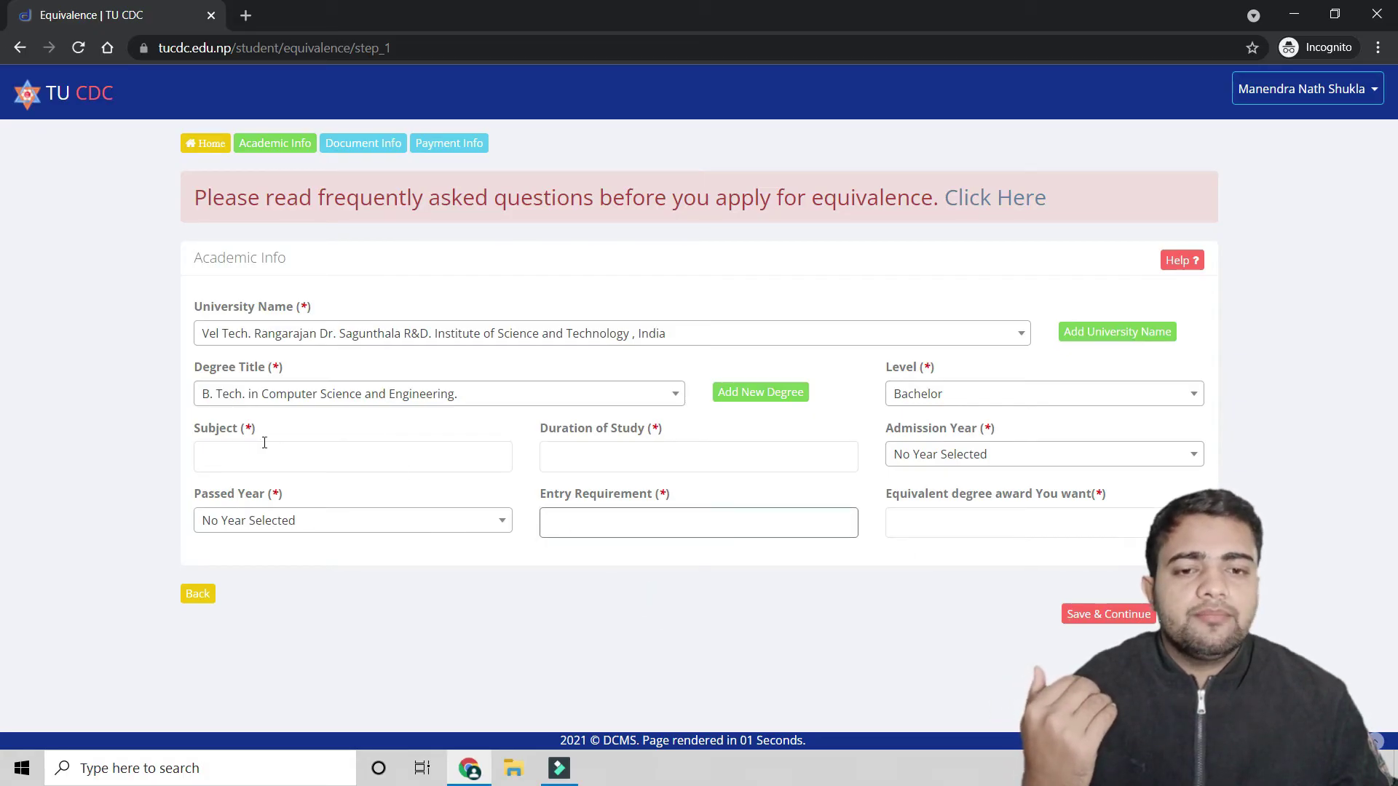
{"action": "left_click", "coordinate": [207, 454]}
{"action": "left_click", "coordinate": [646, 519]}
{"action": "left_click", "coordinate": [632, 608]}
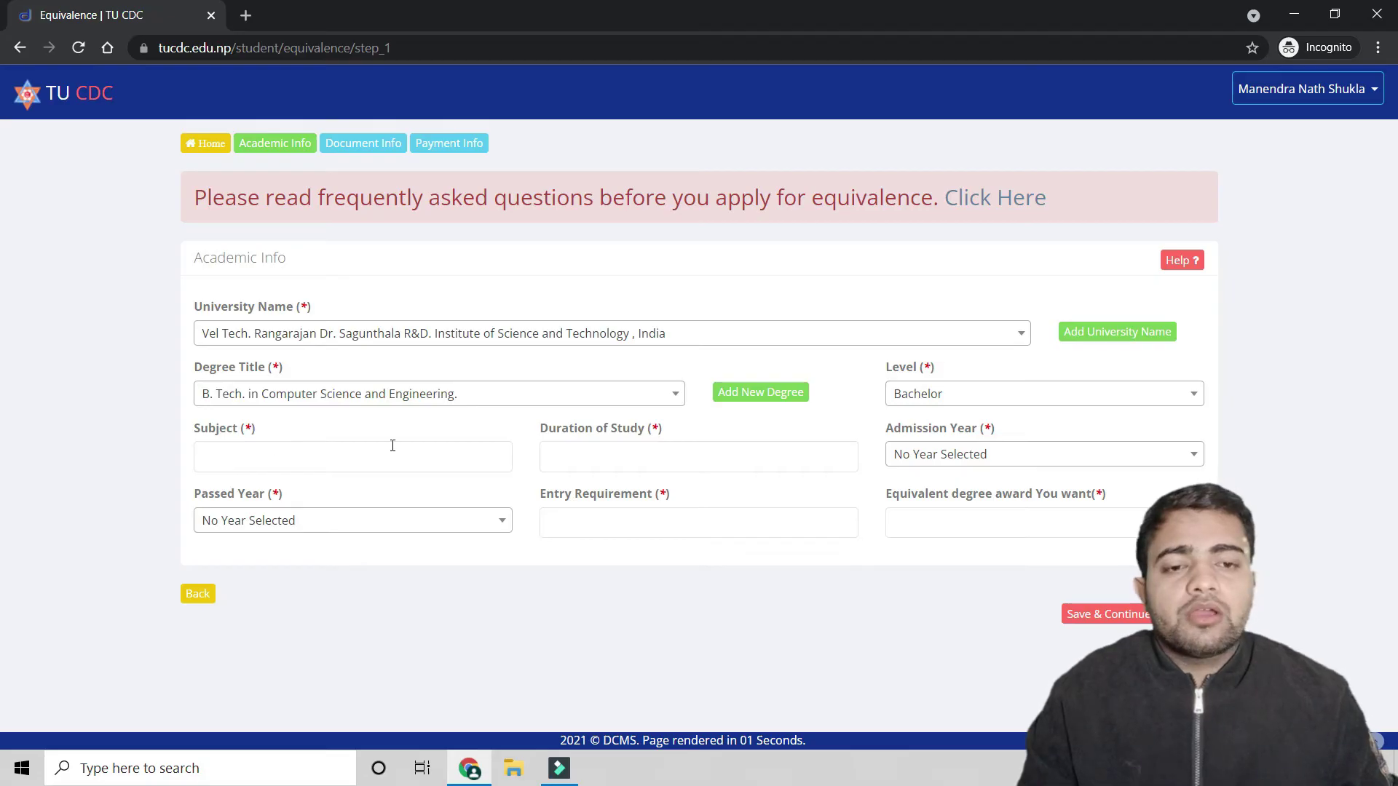
{"action": "left_click", "coordinate": [307, 456]}
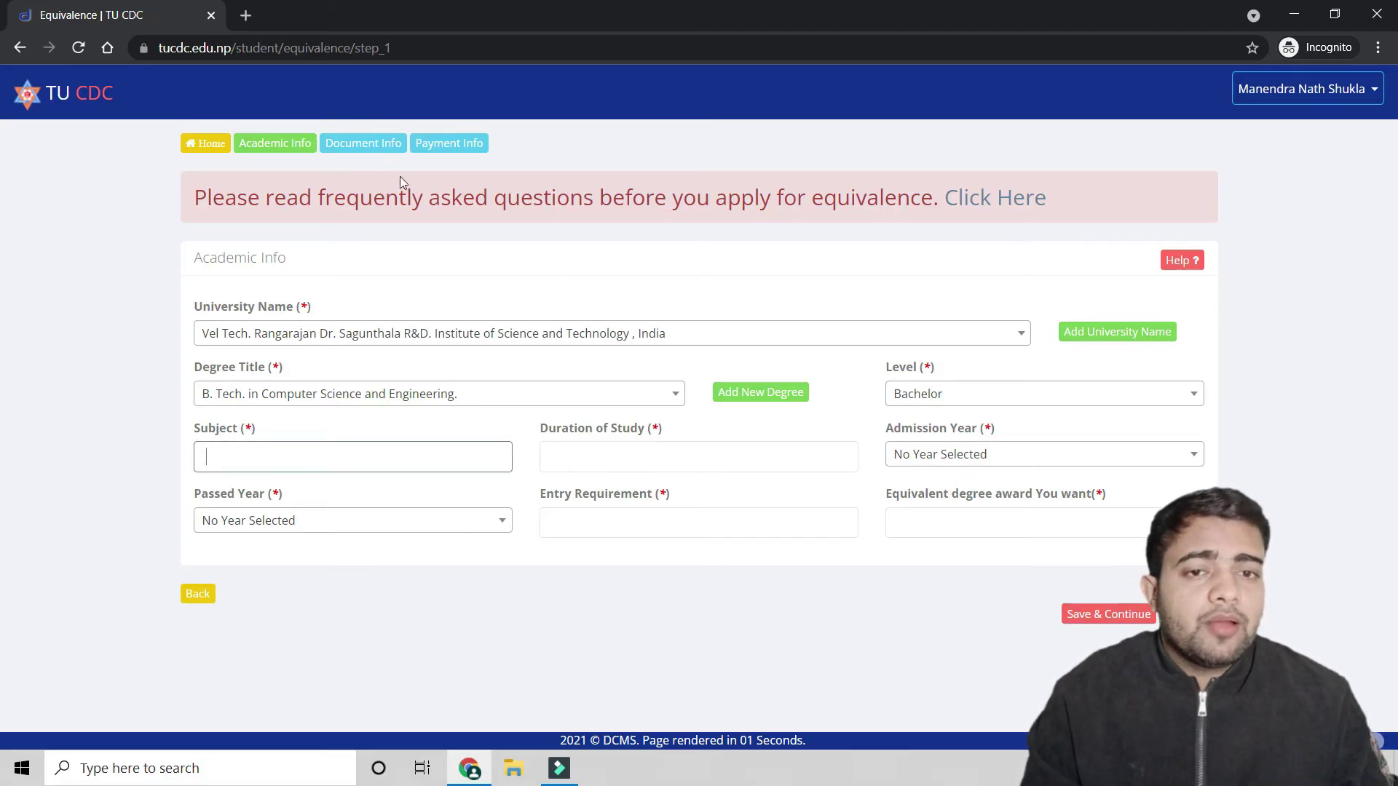
{"action": "left_click", "coordinate": [395, 456]}
{"action": "left_click", "coordinate": [364, 455]}
{"action": "type", "text": "B.Tech"}
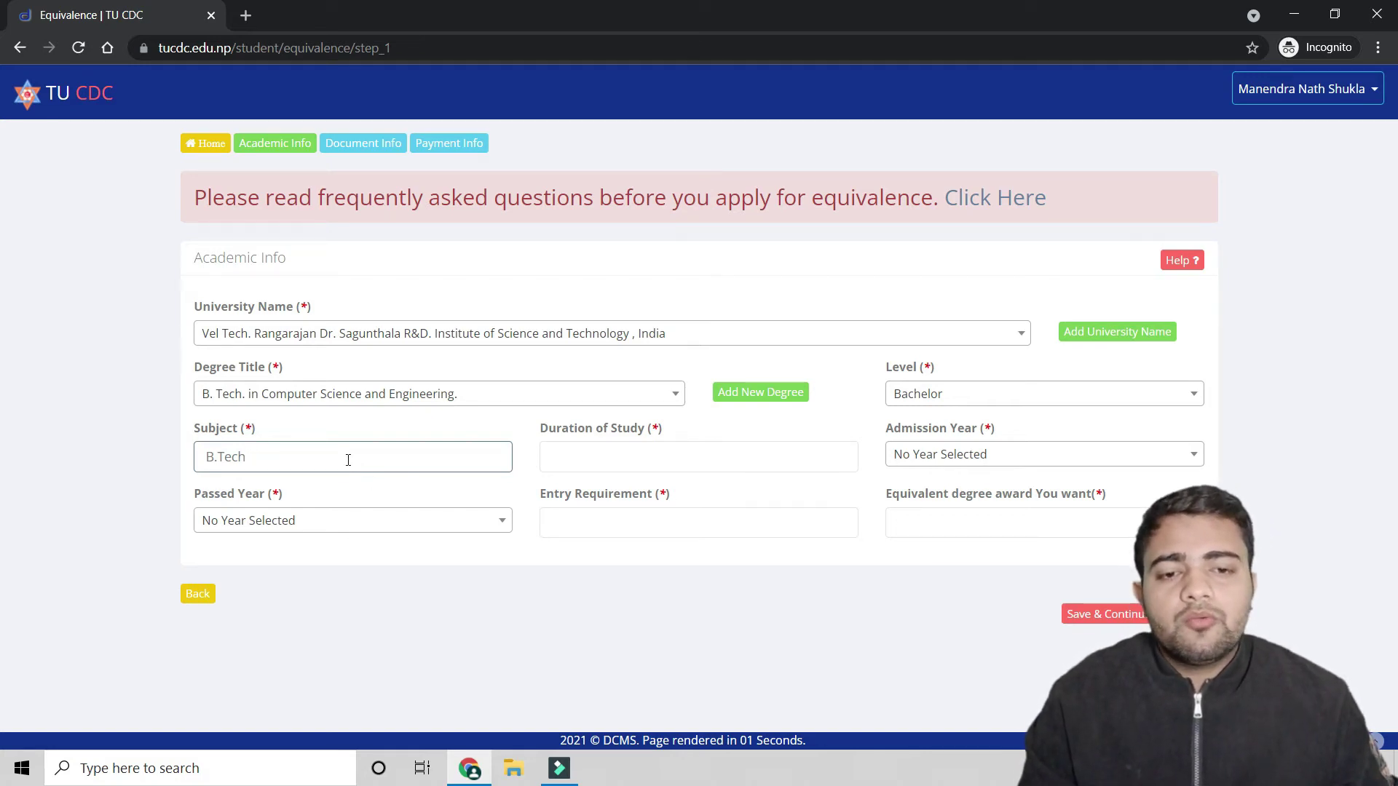
{"action": "left_click_drag", "start_coordinate": [293, 455], "coordinate": [111, 448]}
{"action": "key", "text": "BackSpace"}
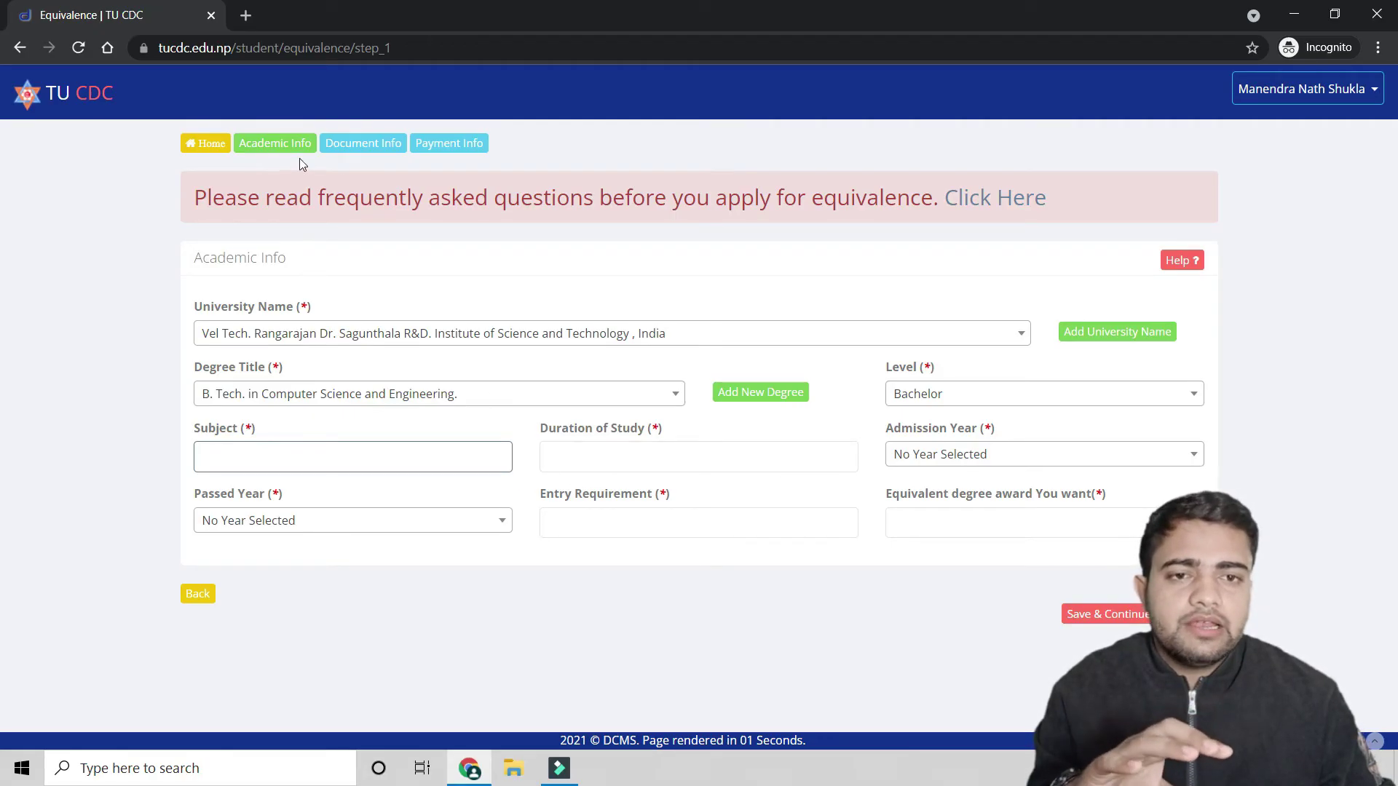
- Return to the equivalence home page and check the new and approved request lists
{"action": "left_click", "coordinate": [373, 145]}
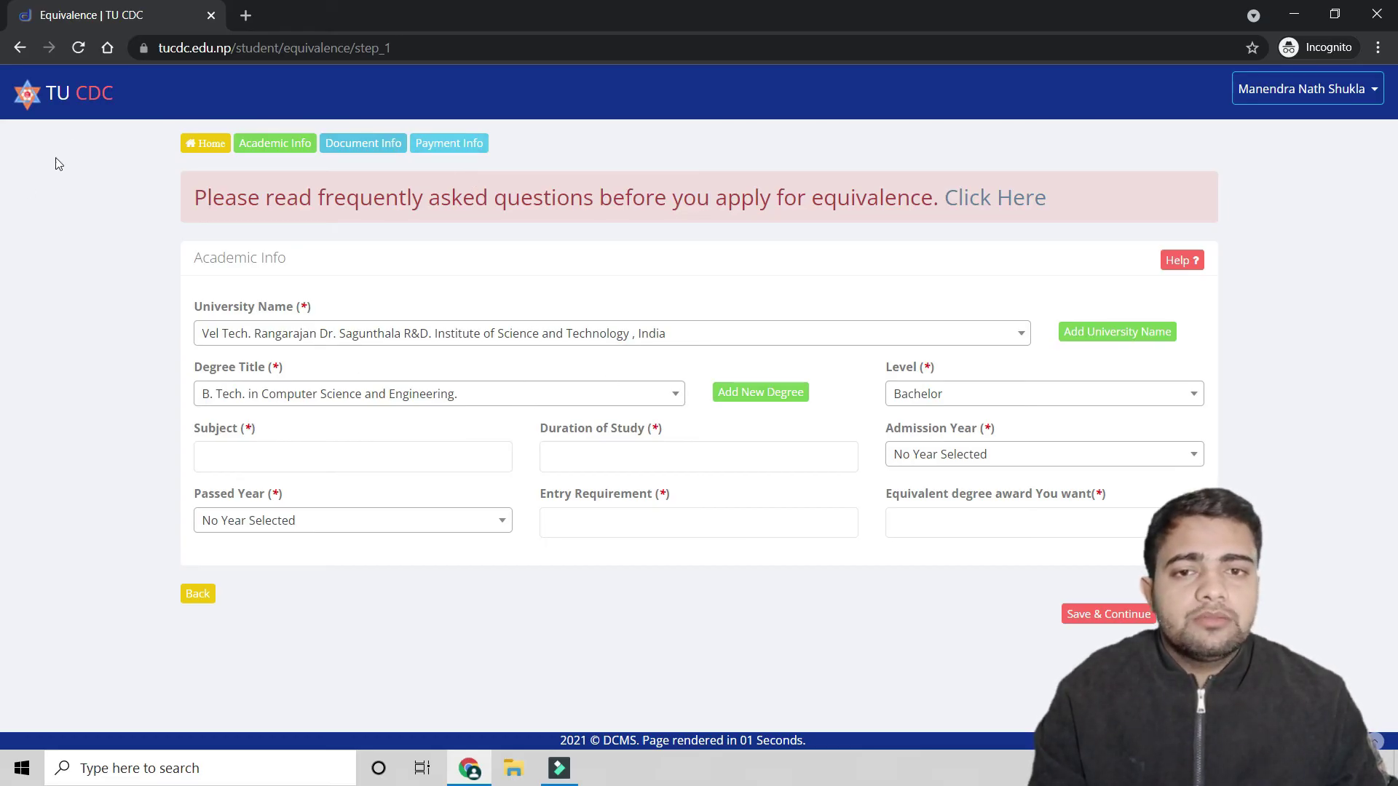
{"action": "left_click", "coordinate": [213, 144]}
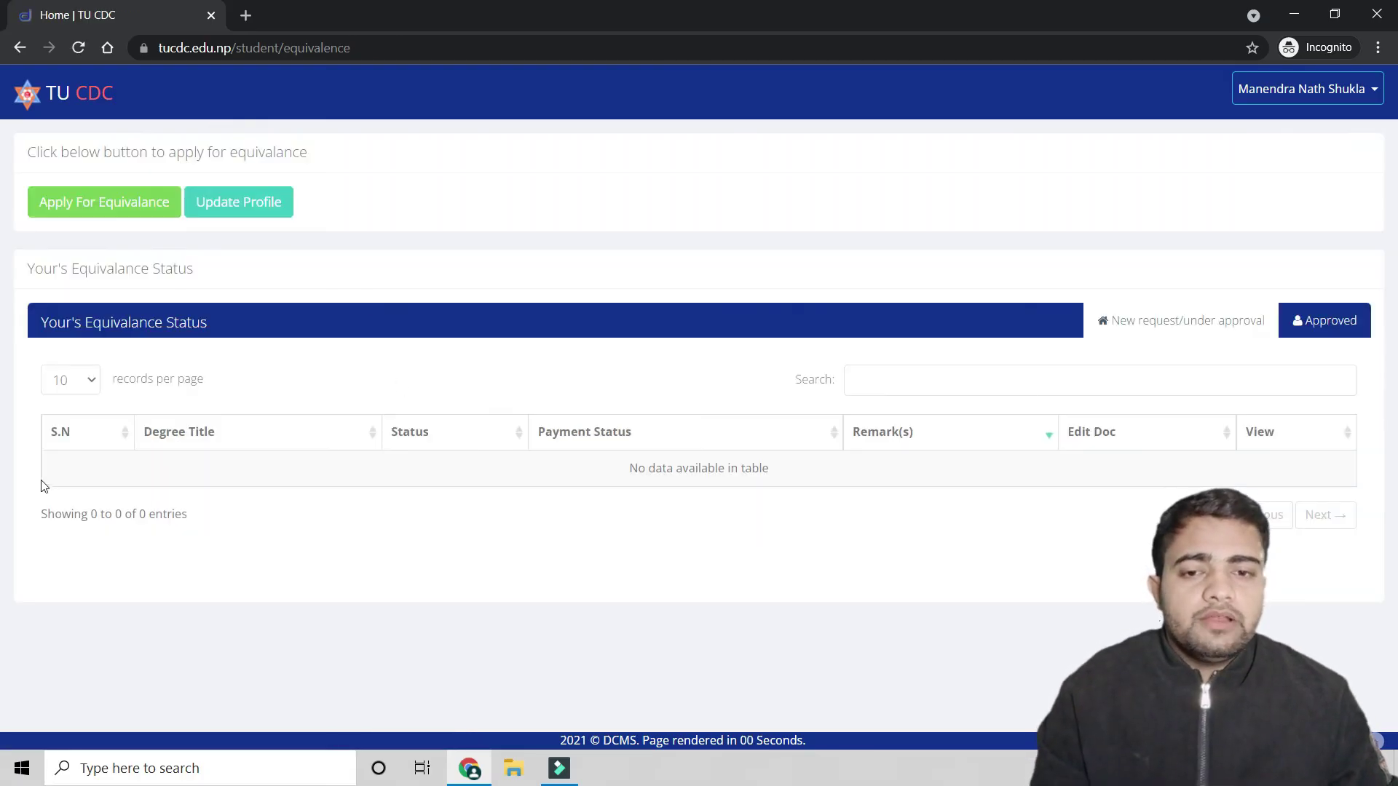
{"action": "left_click_drag", "start_coordinate": [67, 471], "coordinate": [765, 469]}
{"action": "left_click", "coordinate": [937, 507]}
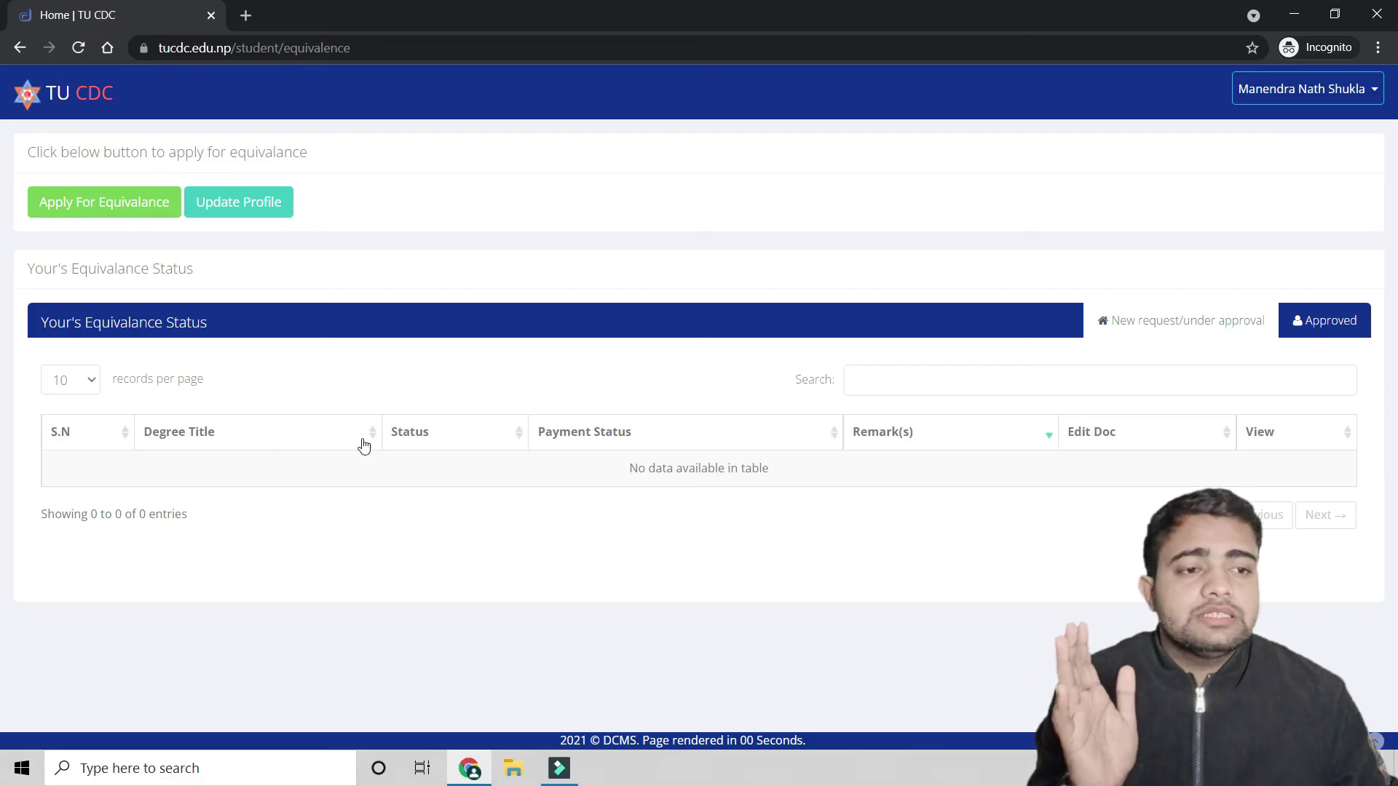
{"action": "left_click", "coordinate": [1308, 320]}
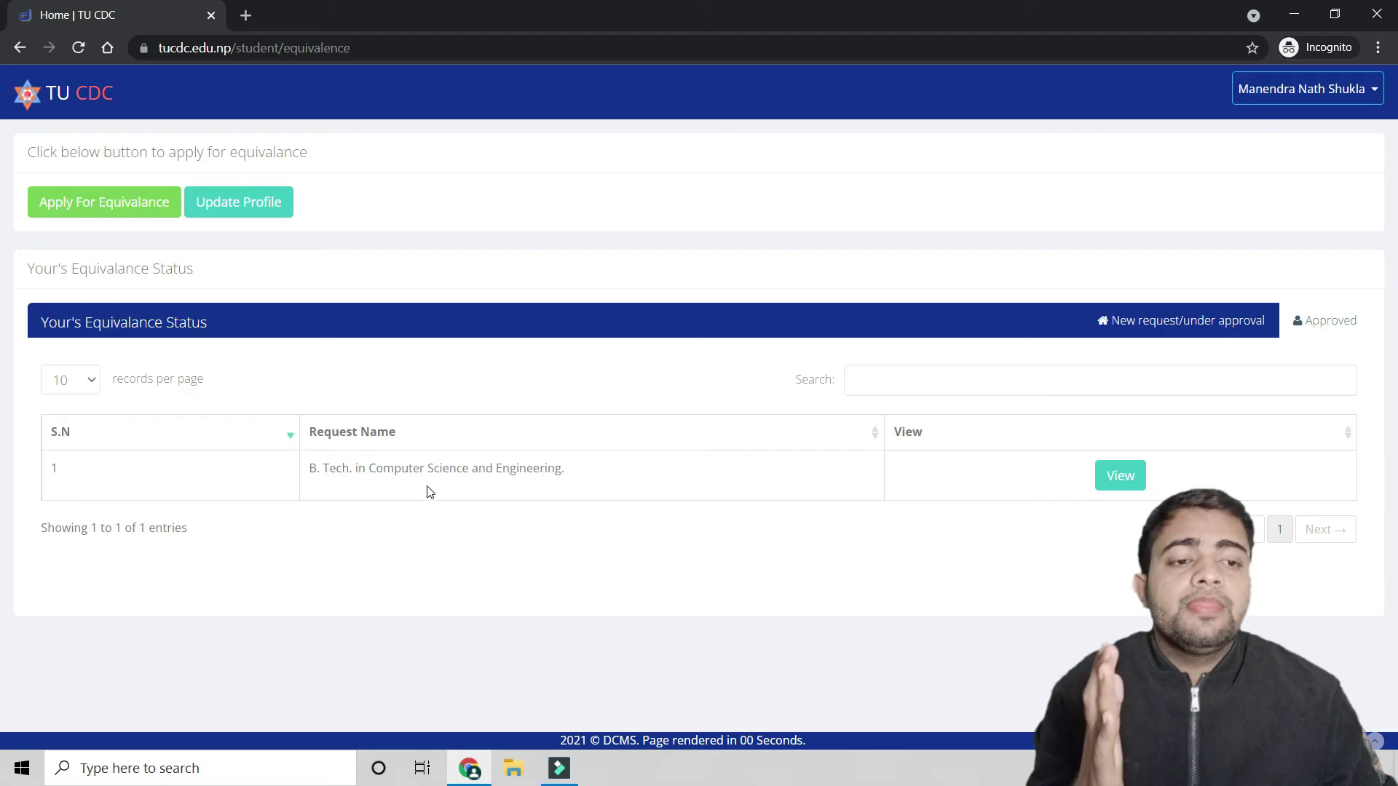
- Open the approved "B. Tech. in Computer Science and Engineering." request and review its academic and payment details
{"action": "left_click", "coordinate": [1118, 477]}
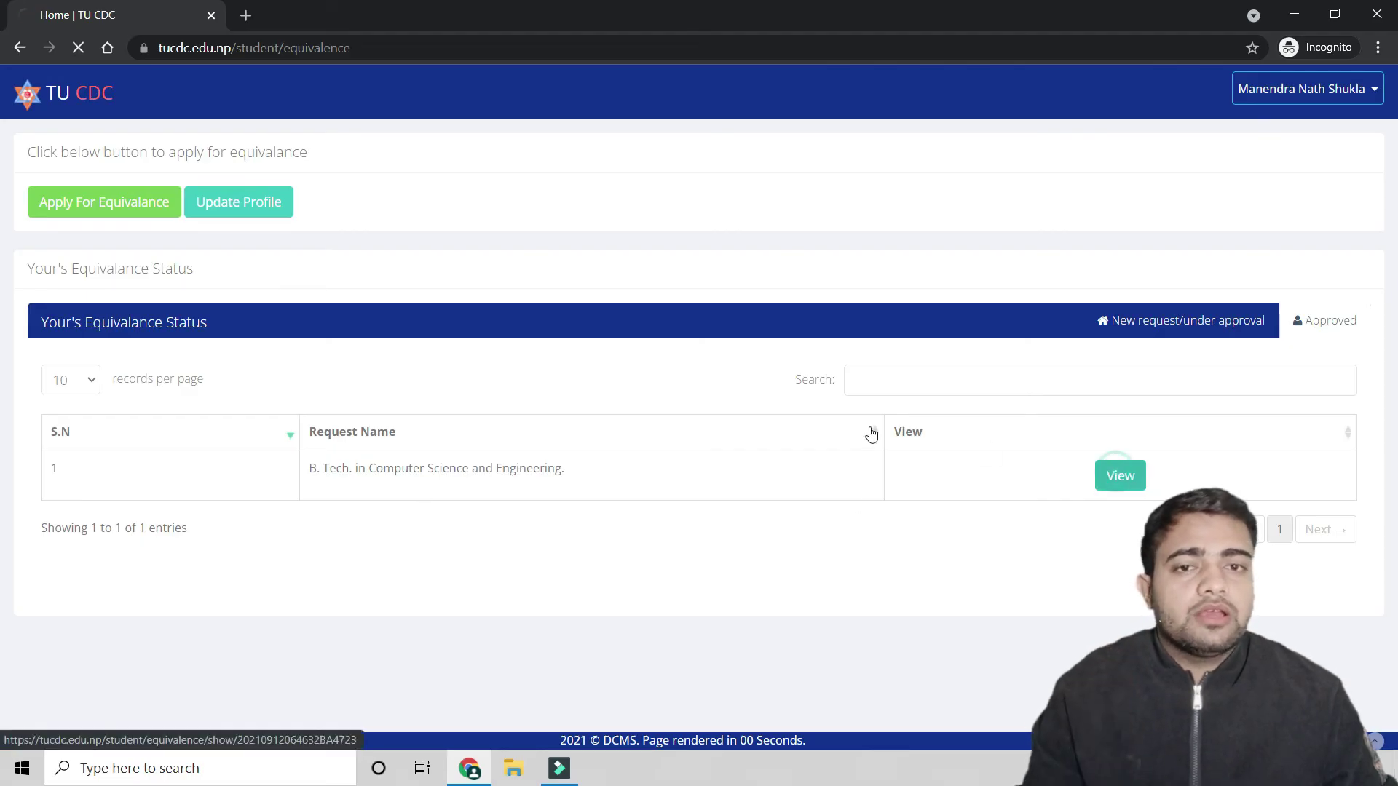
{"action": "scroll", "coordinate": [631, 390], "scroll_direction": "down", "scroll_amount": 2}
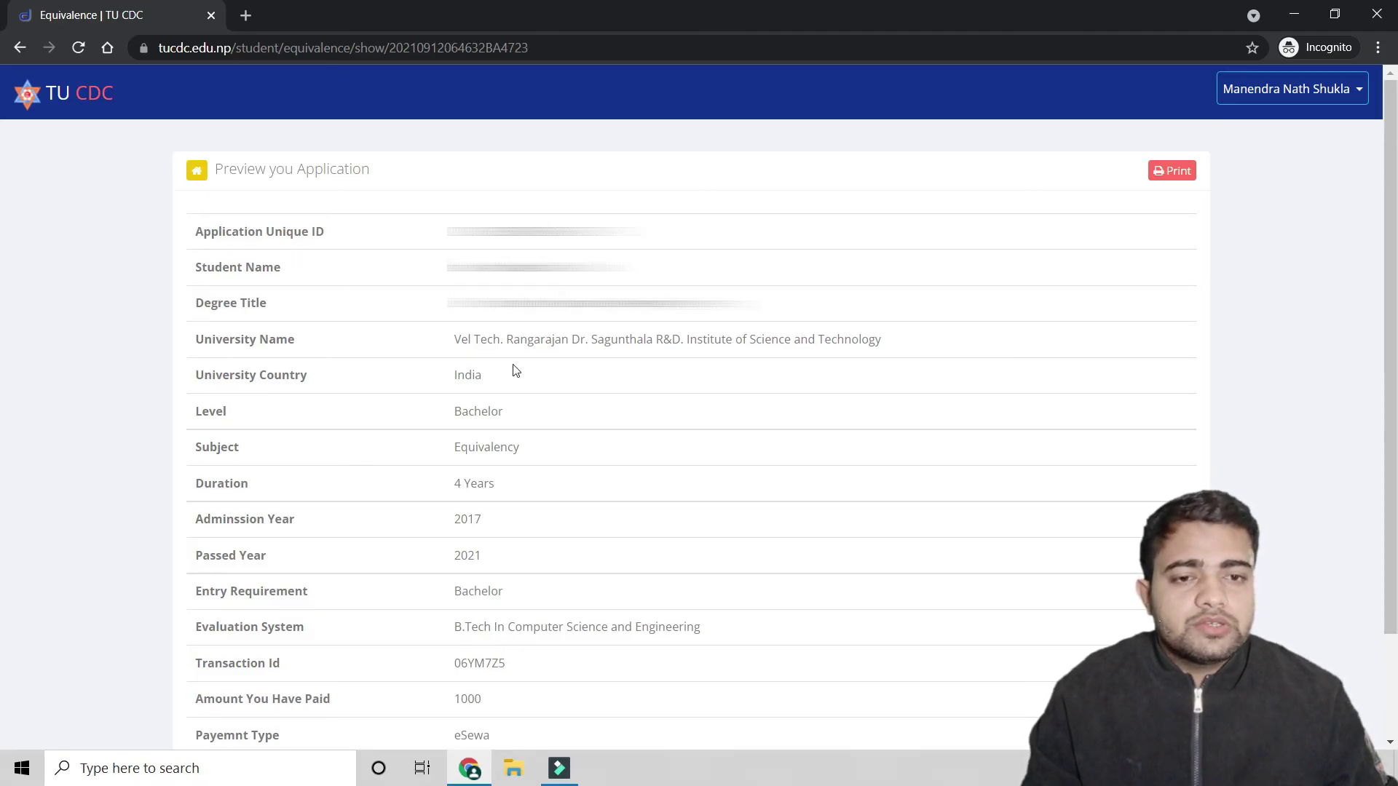
{"action": "scroll", "coordinate": [514, 372], "scroll_direction": "down", "scroll_amount": 2}
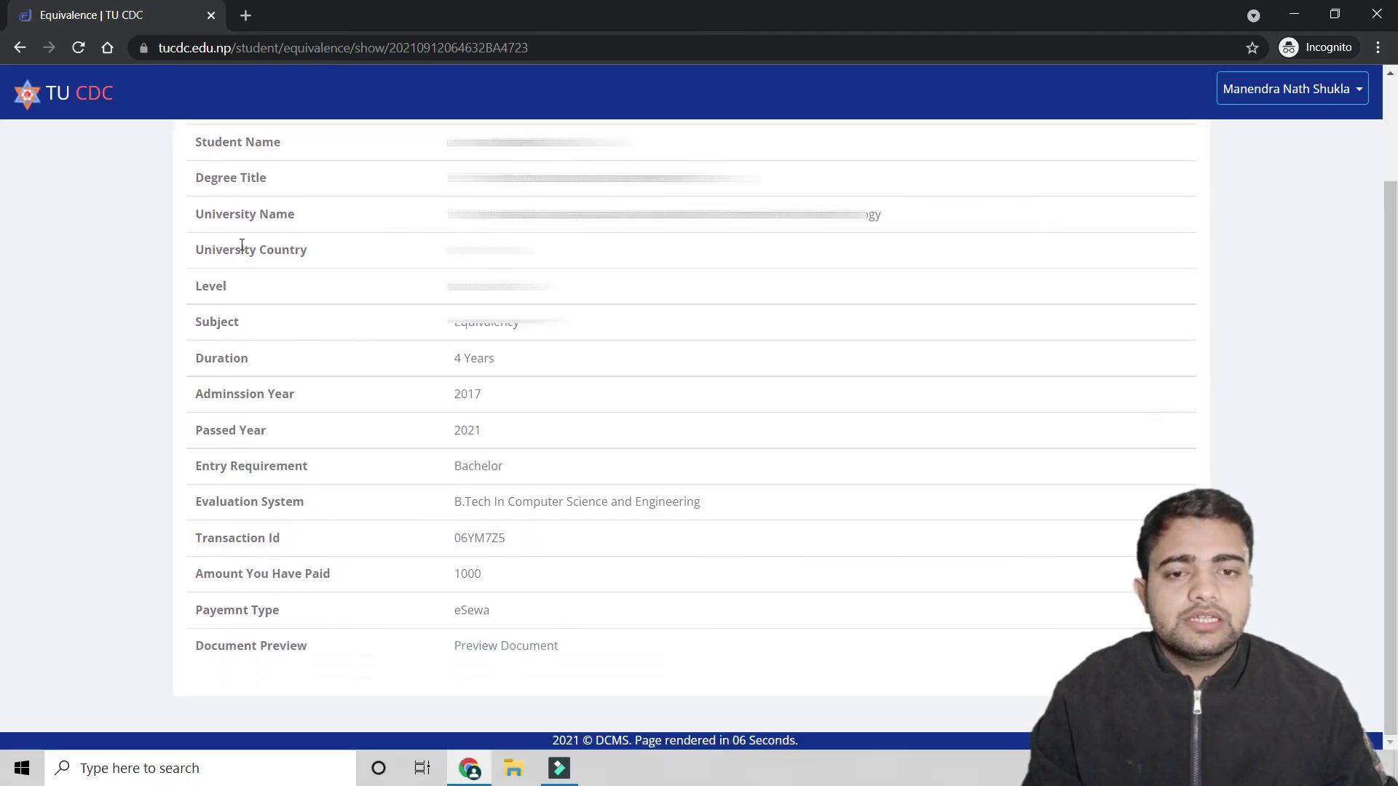
{"action": "scroll", "coordinate": [242, 245], "scroll_direction": "up", "scroll_amount": 1}
{"action": "scroll", "coordinate": [224, 486], "scroll_direction": "down", "scroll_amount": 1}
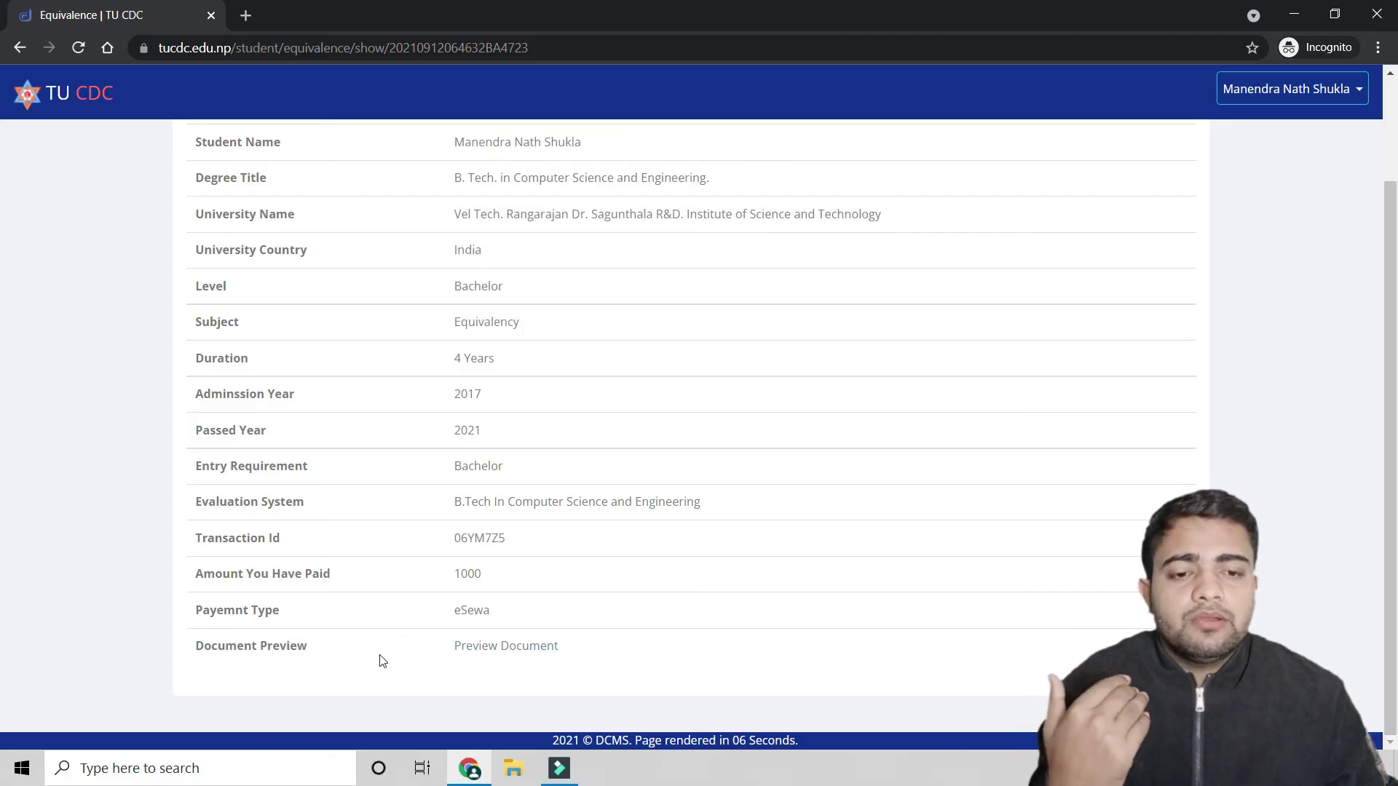
- Open the application's document preview and examine the consolidated statement of grades on its first page
{"action": "left_click", "coordinate": [526, 651]}
{"action": "left_click", "coordinate": [351, 18]}
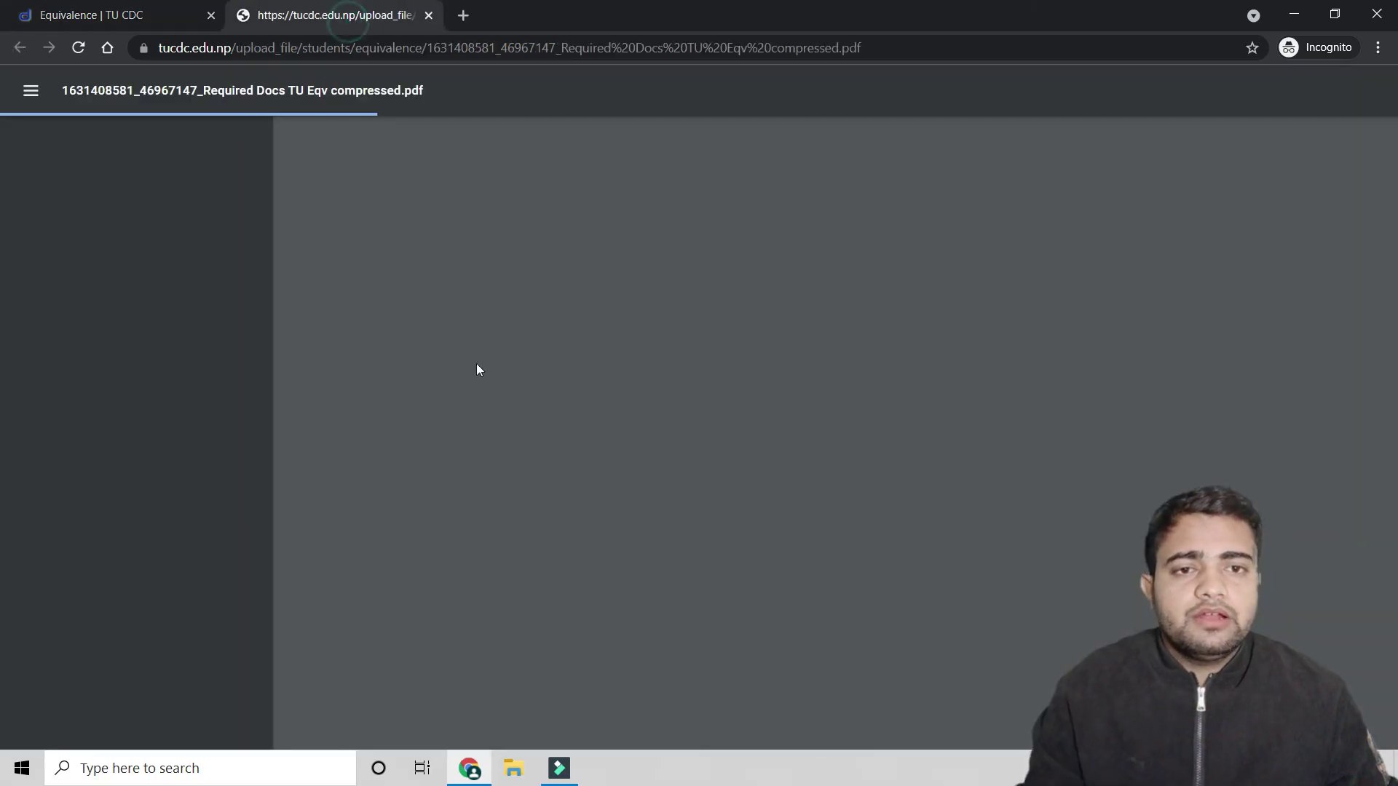
{"action": "scroll", "coordinate": [492, 364], "scroll_direction": "down", "scroll_amount": 3}
{"action": "scroll", "coordinate": [492, 364], "scroll_direction": "up", "scroll_amount": 3}
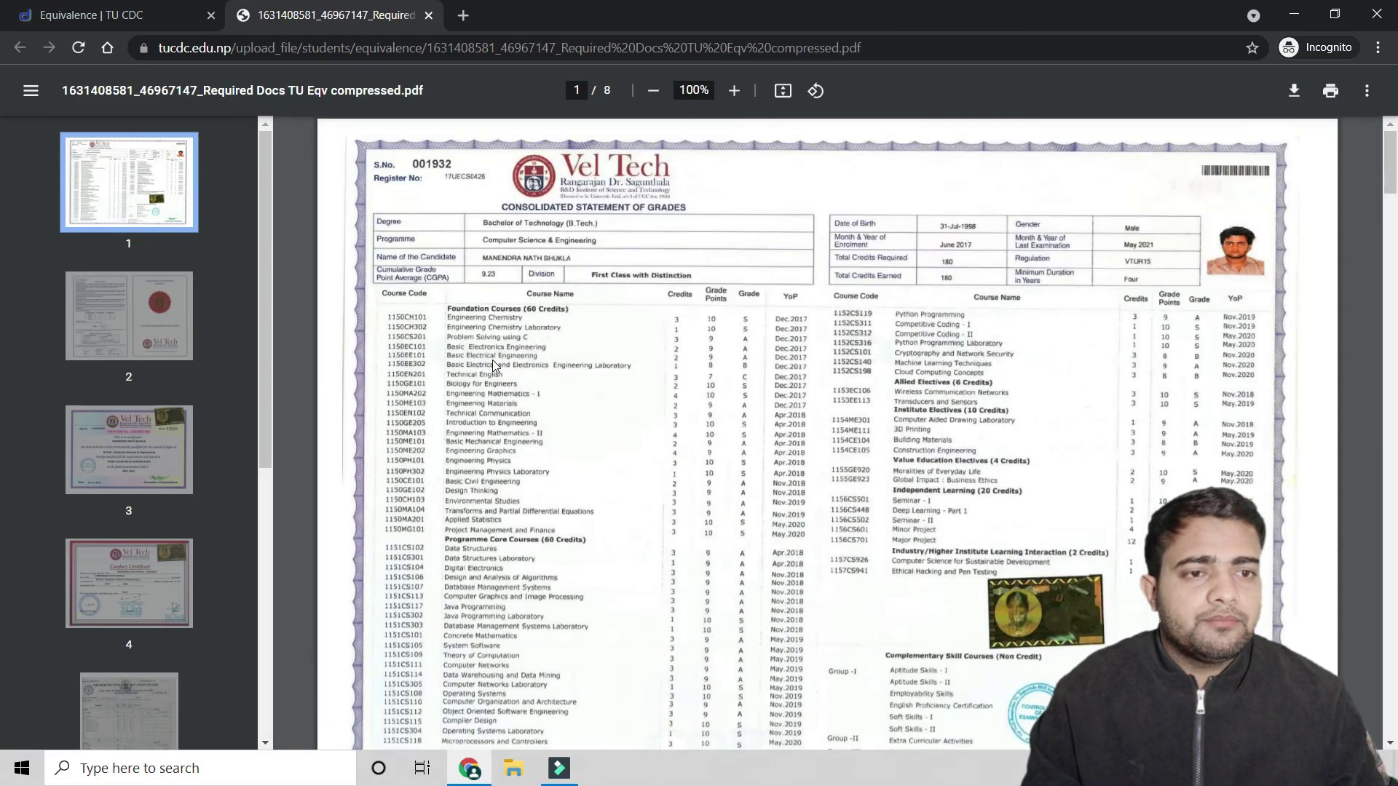
{"action": "scroll", "coordinate": [492, 360], "scroll_direction": "down", "scroll_amount": 3}
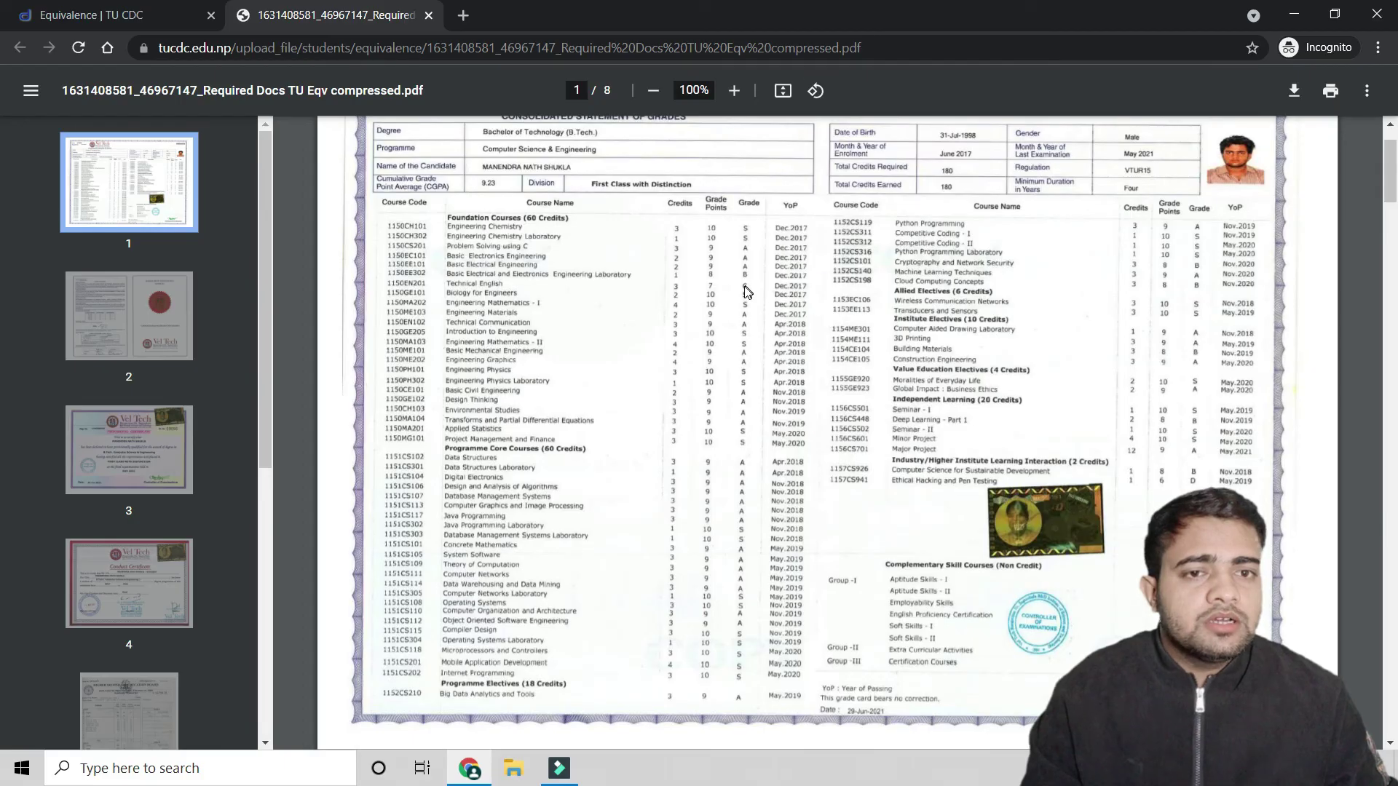
{"action": "scroll", "coordinate": [969, 323], "scroll_direction": "up", "scroll_amount": 3}
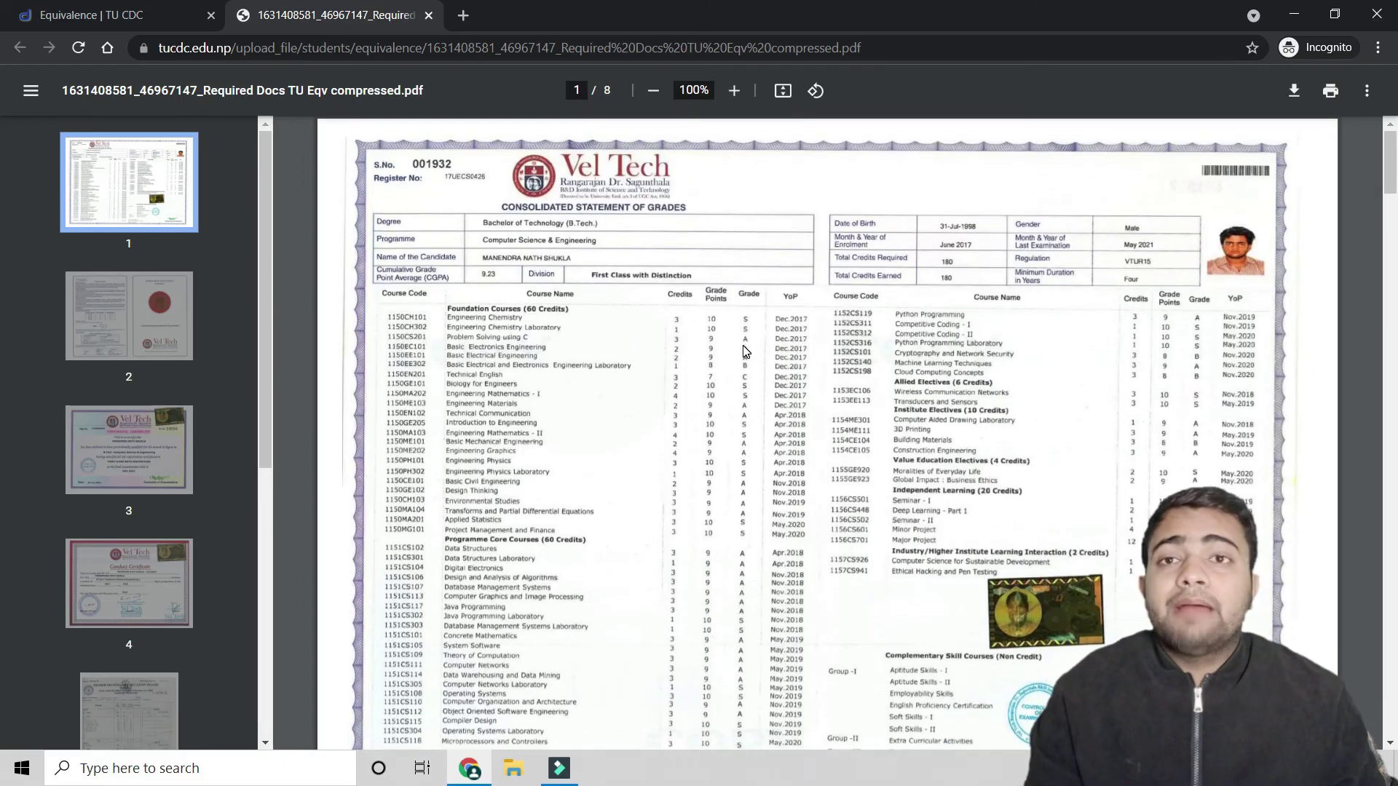
{"action": "scroll", "coordinate": [733, 355], "scroll_direction": "down", "scroll_amount": 3}
{"action": "scroll", "coordinate": [734, 355], "scroll_direction": "up", "scroll_amount": 3}
{"action": "scroll", "coordinate": [720, 334], "scroll_direction": "down", "scroll_amount": 5}
{"action": "scroll", "coordinate": [703, 306], "scroll_direction": "up", "scroll_amount": 5}
- Look through the remaining certificates and transcripts in the 8-page PDF and close the document
{"action": "scroll", "coordinate": [698, 298], "scroll_direction": "down", "scroll_amount": 10}
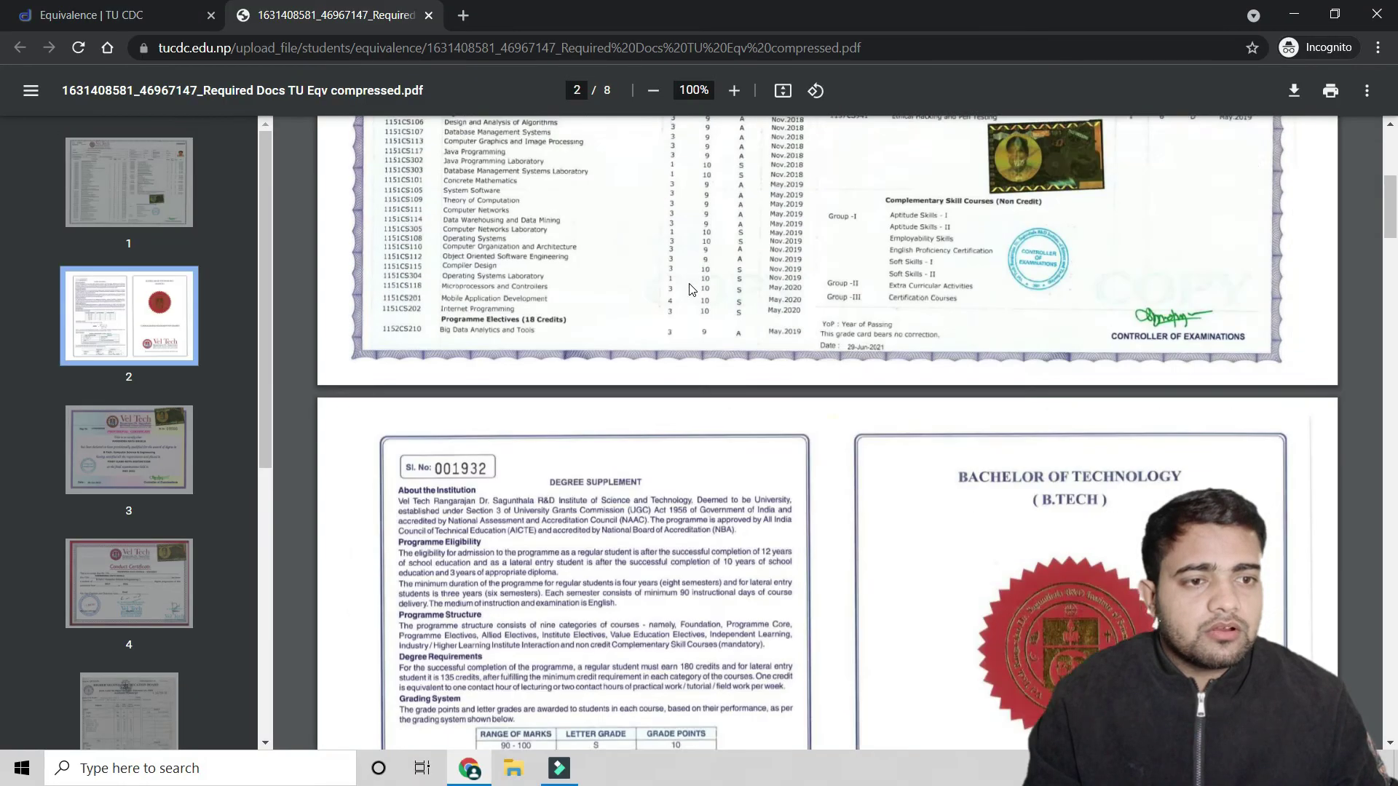
{"action": "scroll", "coordinate": [690, 289], "scroll_direction": "down", "scroll_amount": 12}
{"action": "scroll", "coordinate": [689, 287], "scroll_direction": "down", "scroll_amount": 20}
{"action": "scroll", "coordinate": [690, 290], "scroll_direction": "down", "scroll_amount": 20}
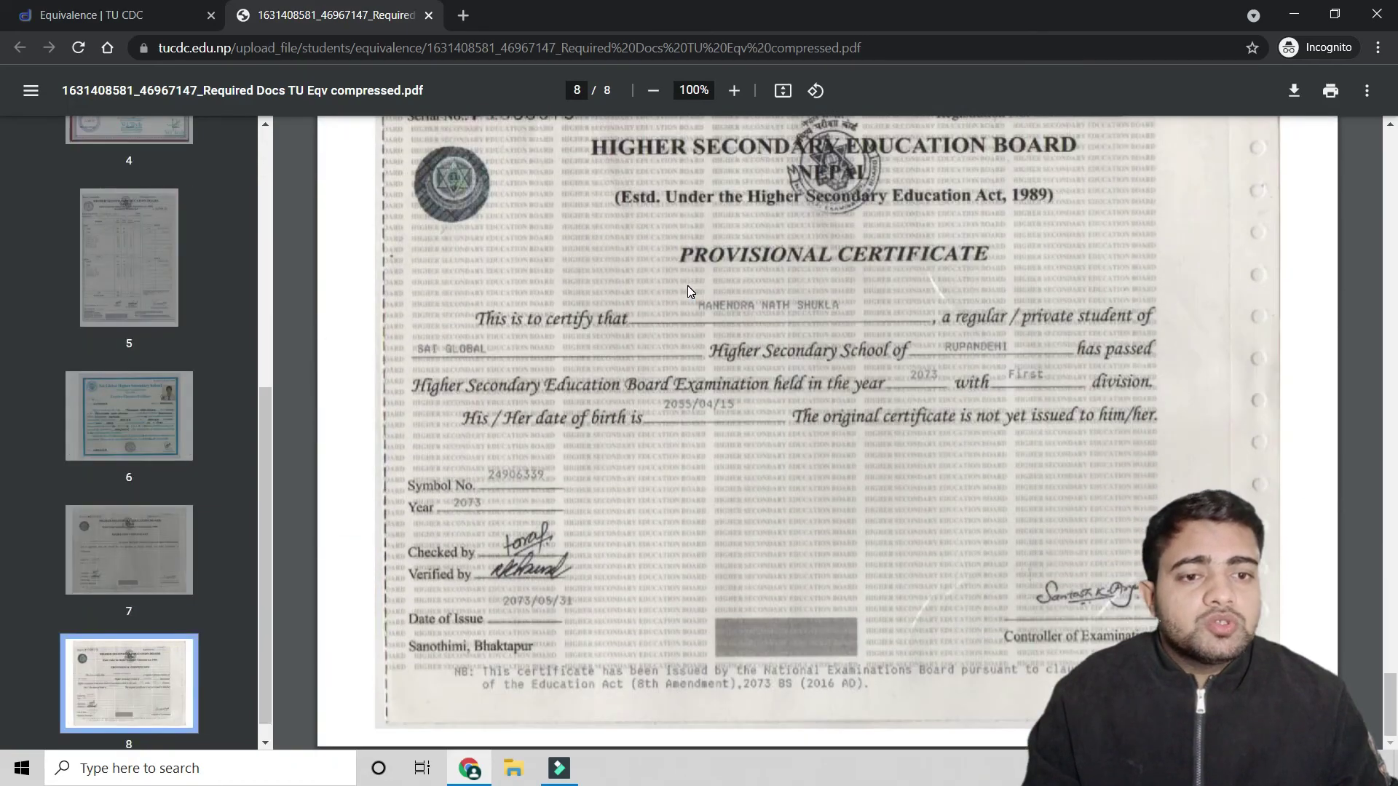
{"action": "scroll", "coordinate": [490, 271], "scroll_direction": "up", "scroll_amount": 20}
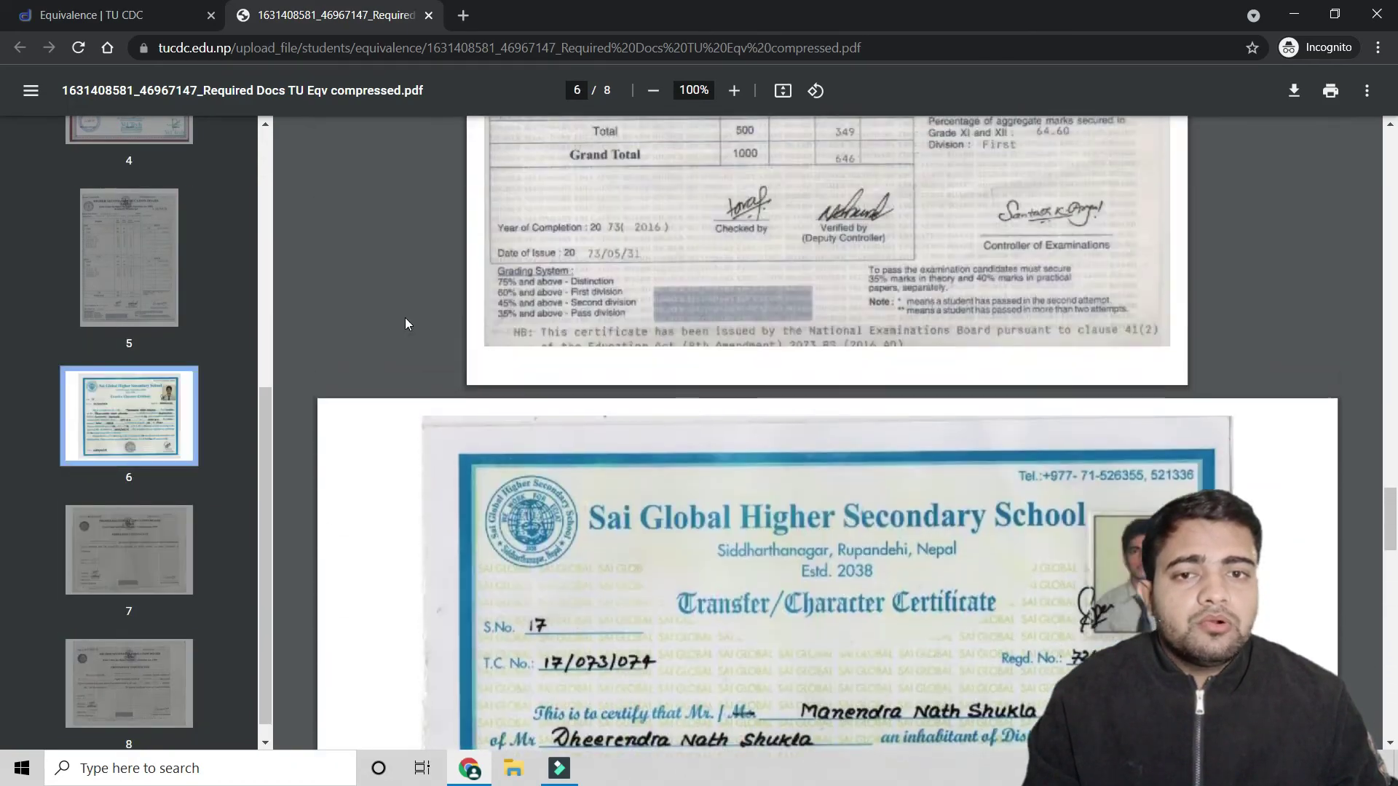
{"action": "scroll", "coordinate": [404, 317], "scroll_direction": "up", "scroll_amount": 10}
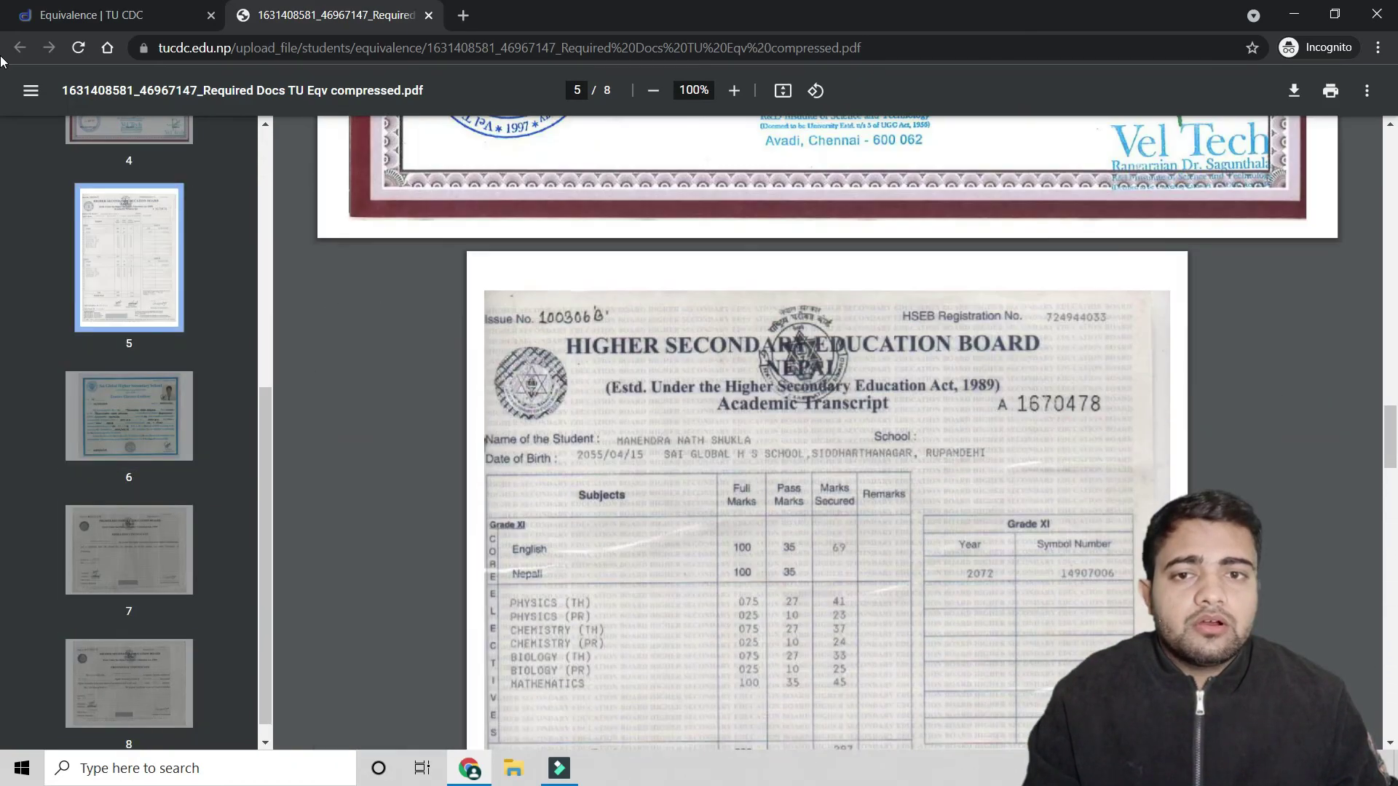
{"action": "left_click", "coordinate": [428, 15]}
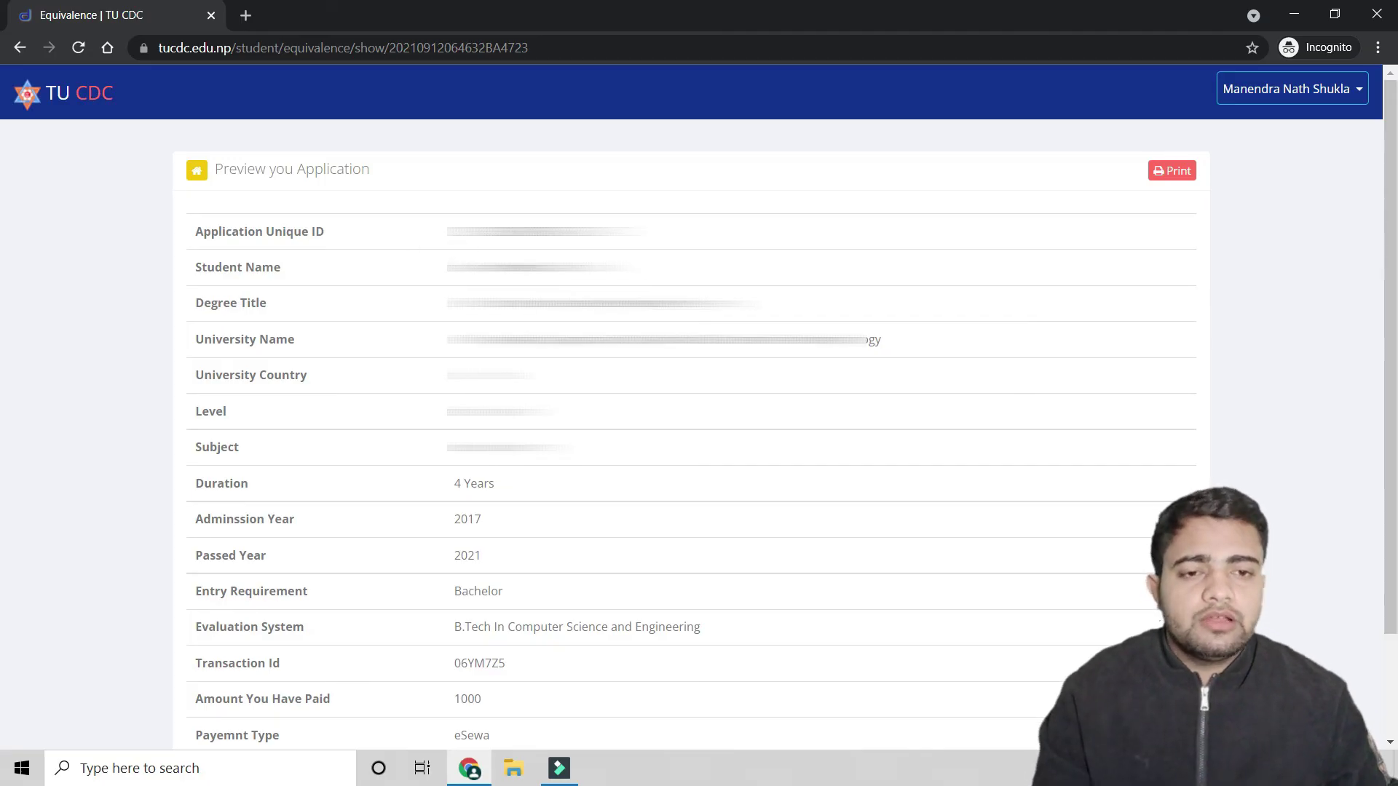
- Log out of the student account and close the portal page, leaving only a new blank tab open
{"action": "scroll", "coordinate": [656, 277], "scroll_direction": "down", "scroll_amount": 2}
{"action": "scroll", "coordinate": [939, 295], "scroll_direction": "up", "scroll_amount": 2}
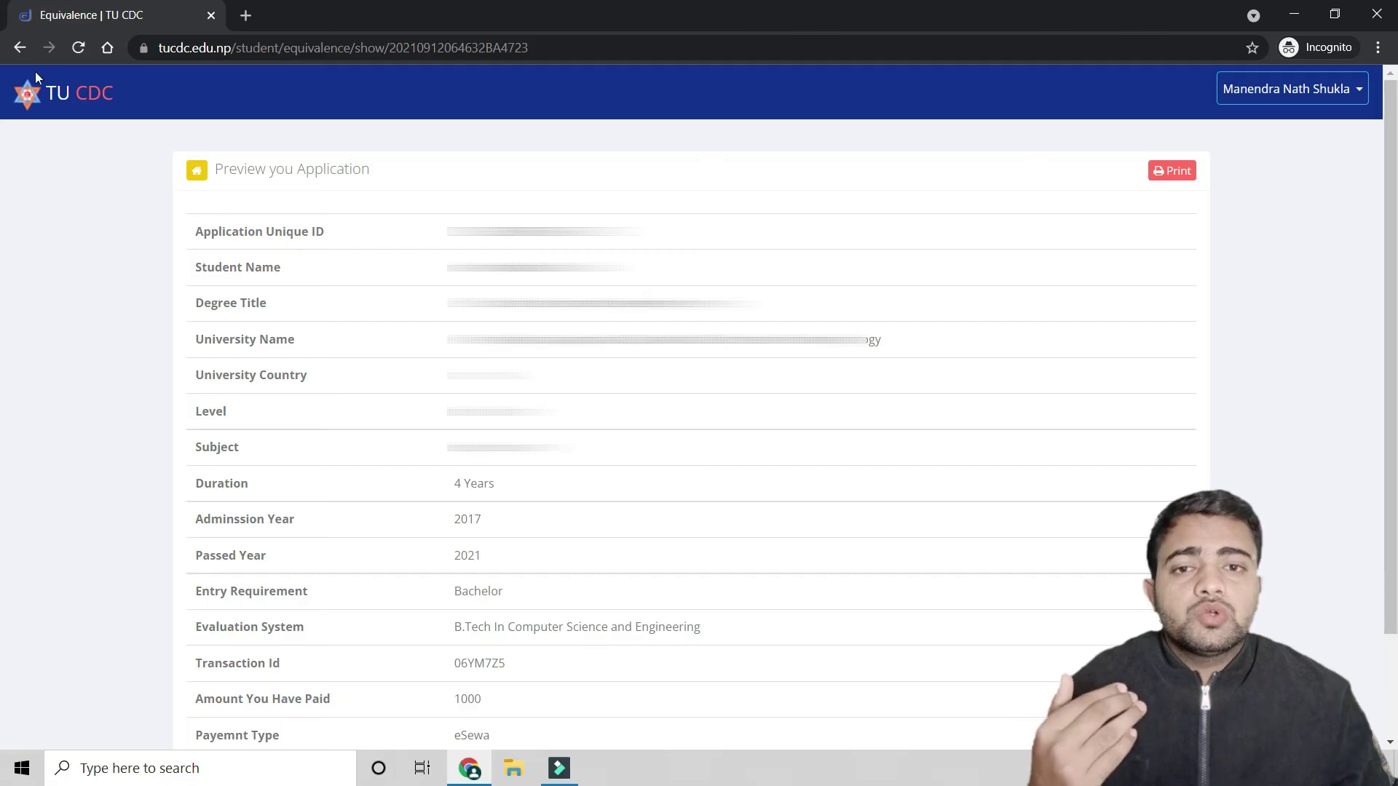
{"action": "left_click", "coordinate": [1301, 88]}
{"action": "left_click", "coordinate": [1243, 208]}
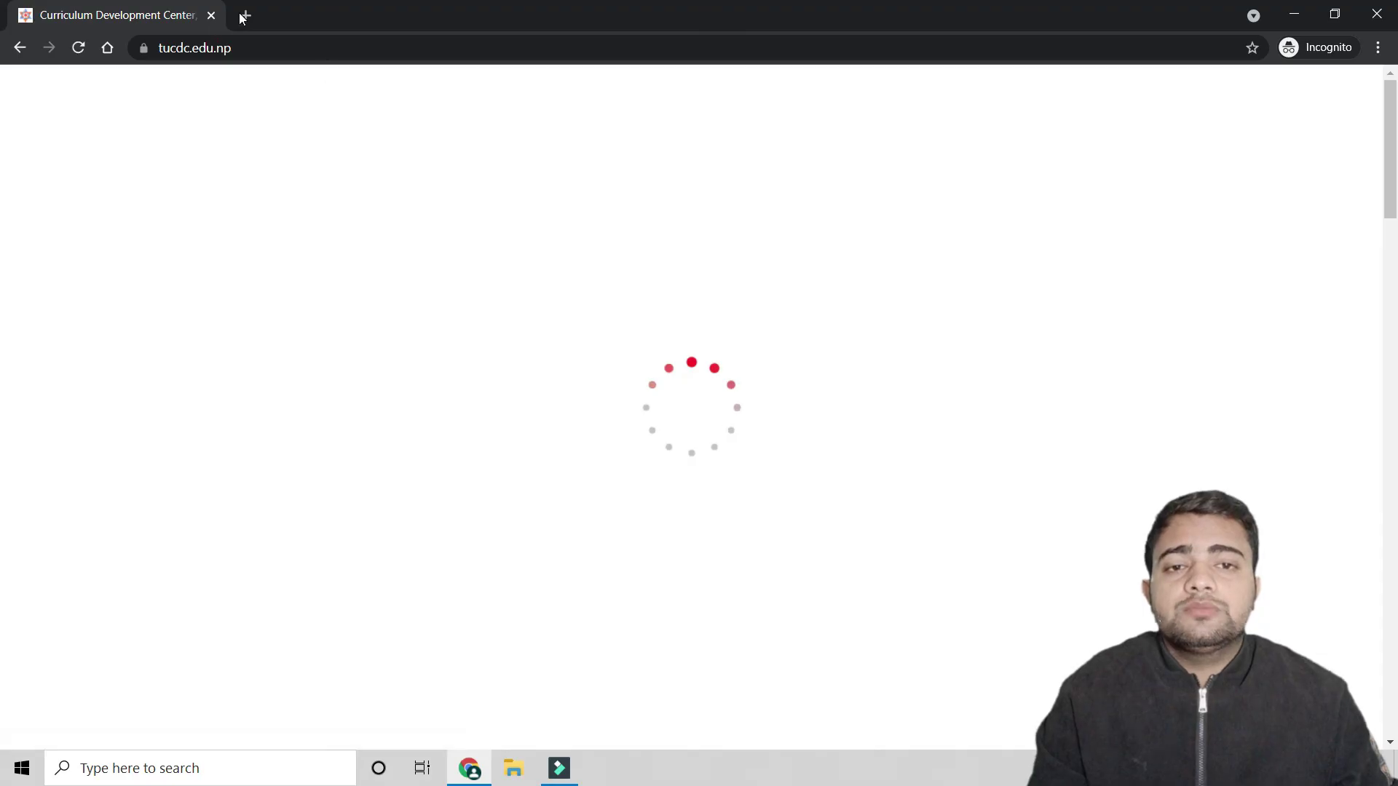
{"action": "left_click", "coordinate": [245, 16]}
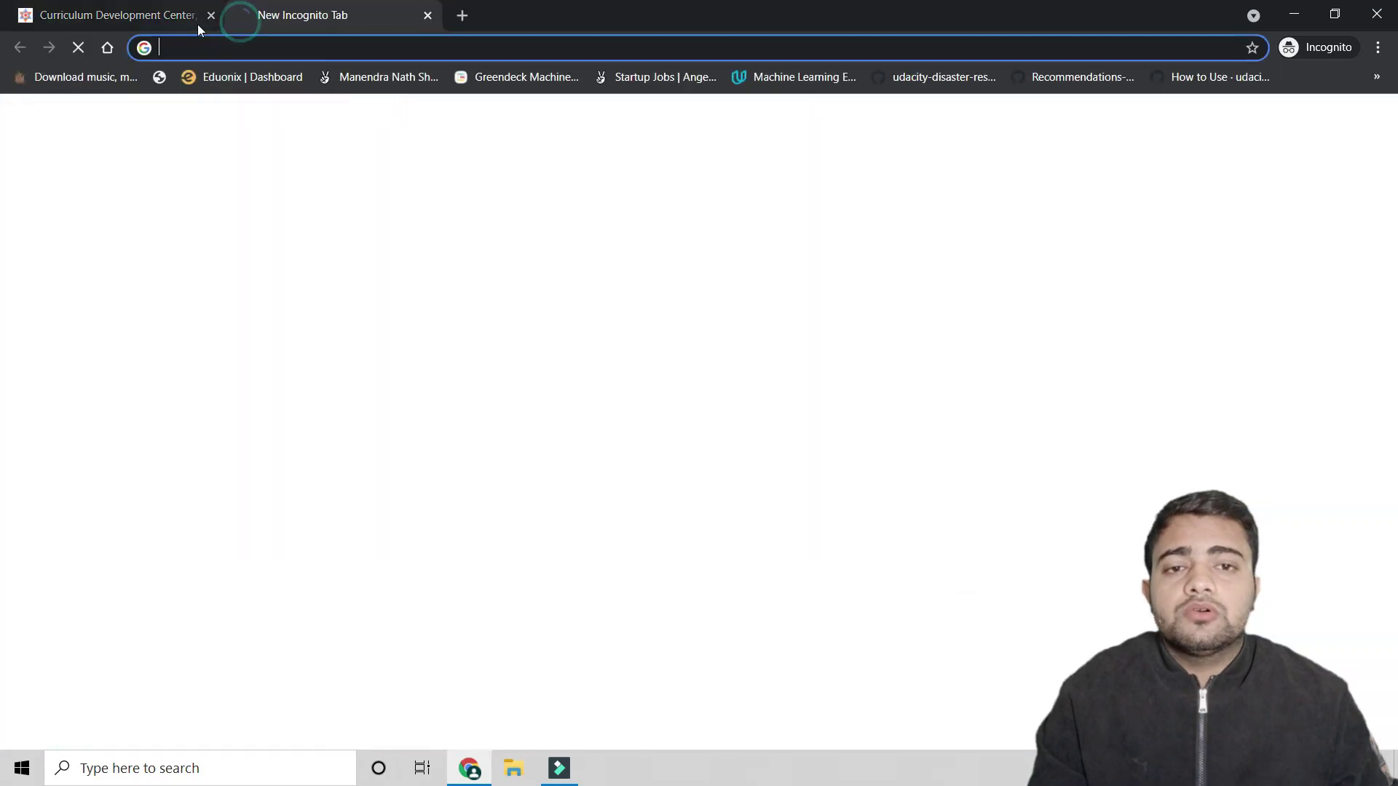
{"action": "left_click", "coordinate": [211, 16]}
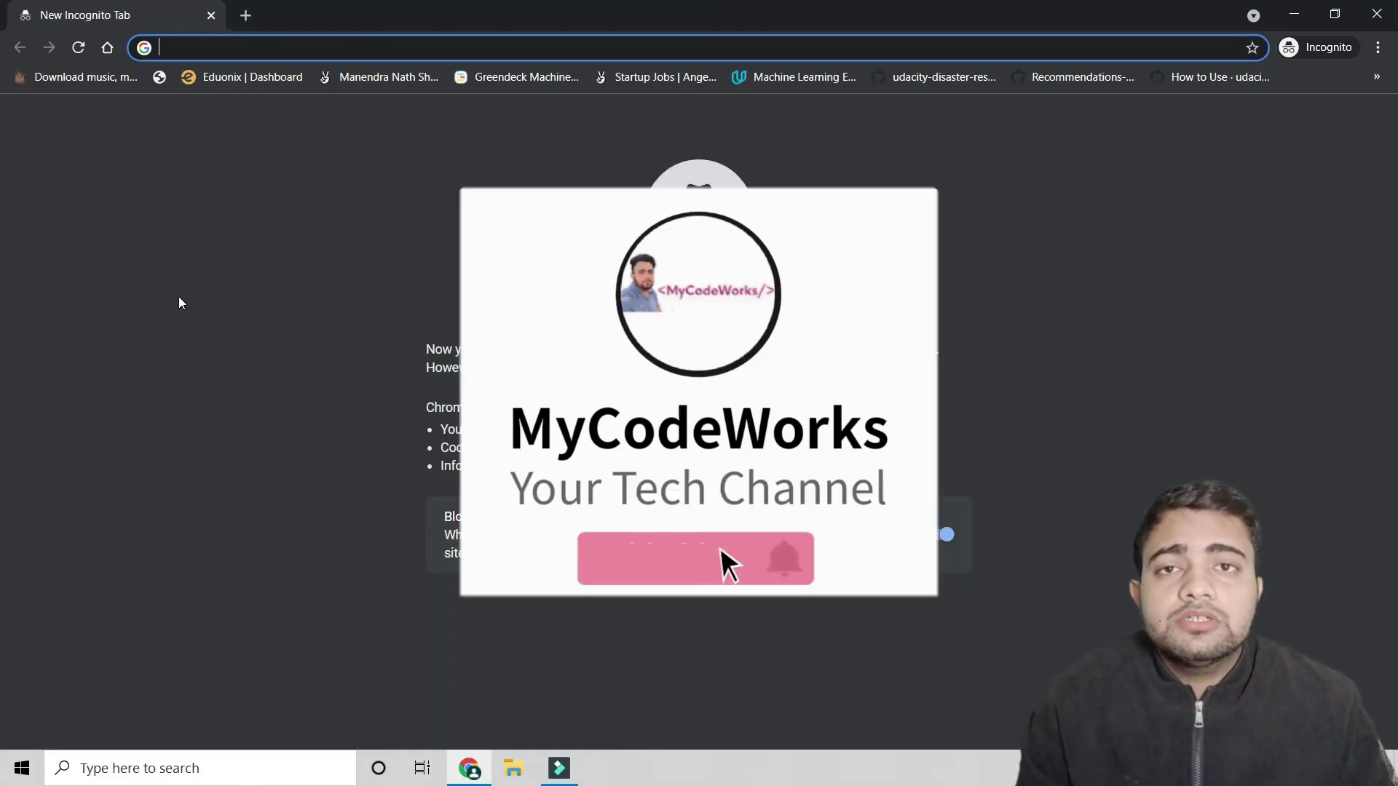